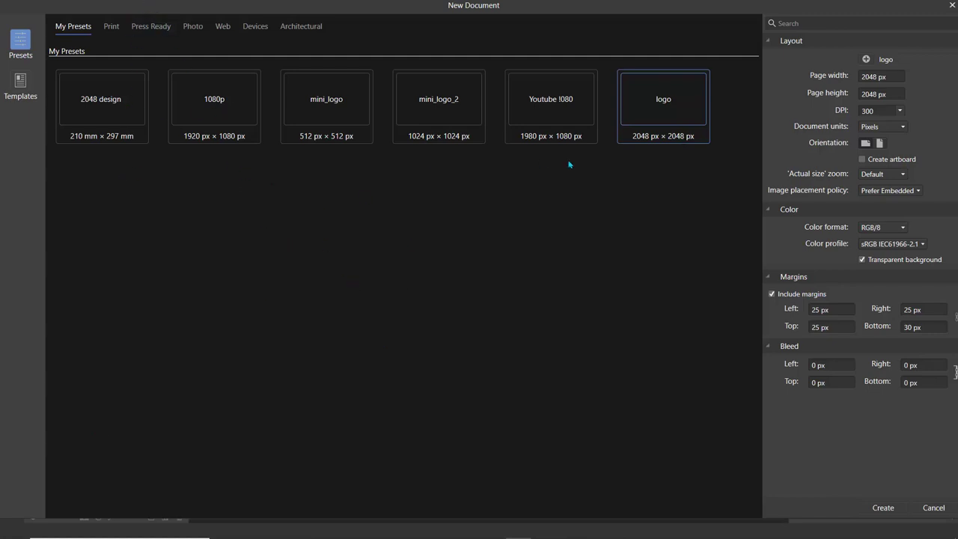
Step: Create a new A4 print document measuring 210 × 297 mm
click(111, 27)
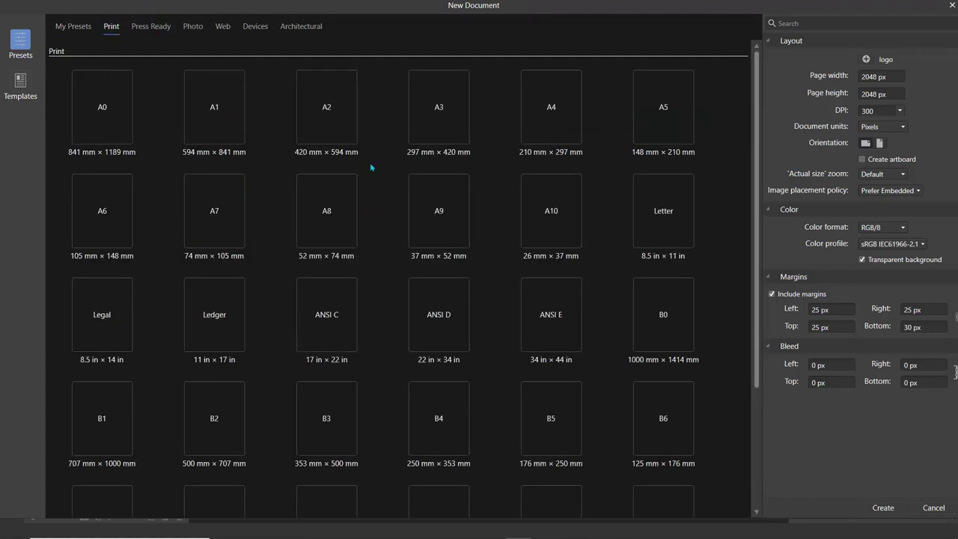
click(541, 125)
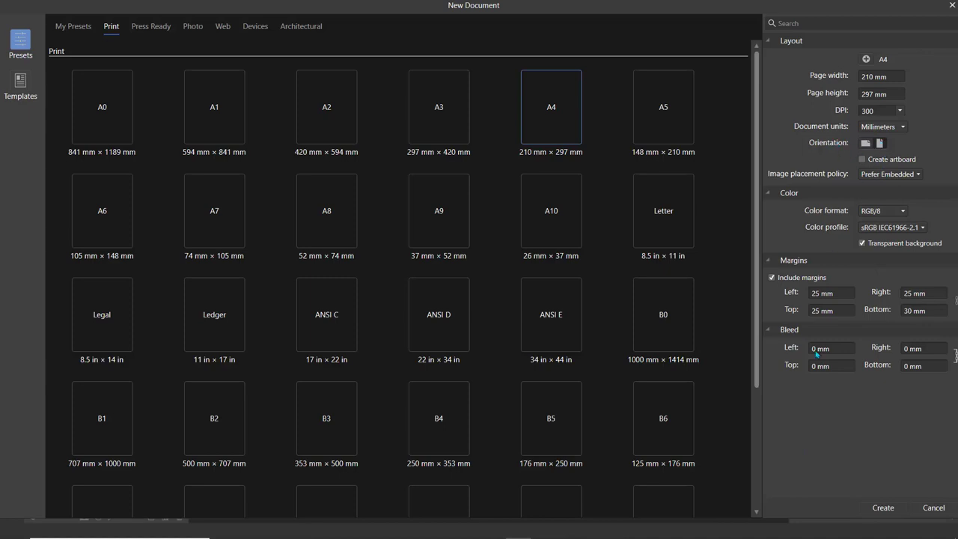
click(883, 508)
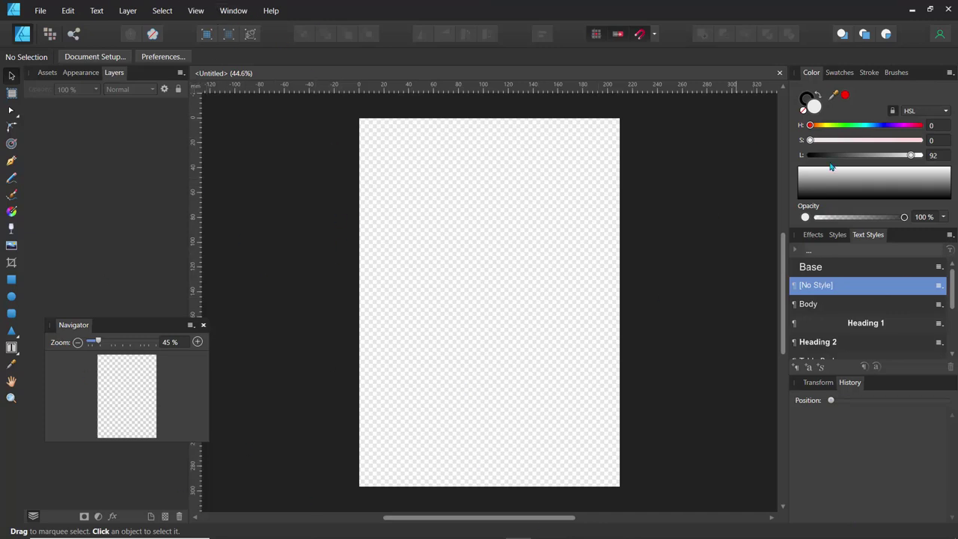
Step: Reset the studio to its default layout and dock the Layers panel in the left column
click(232, 12)
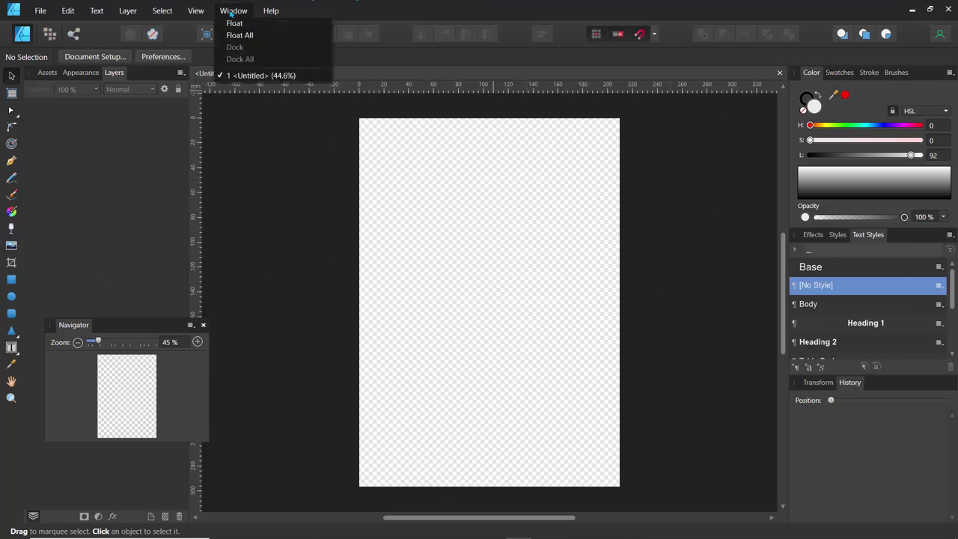
mouse_move(196, 12)
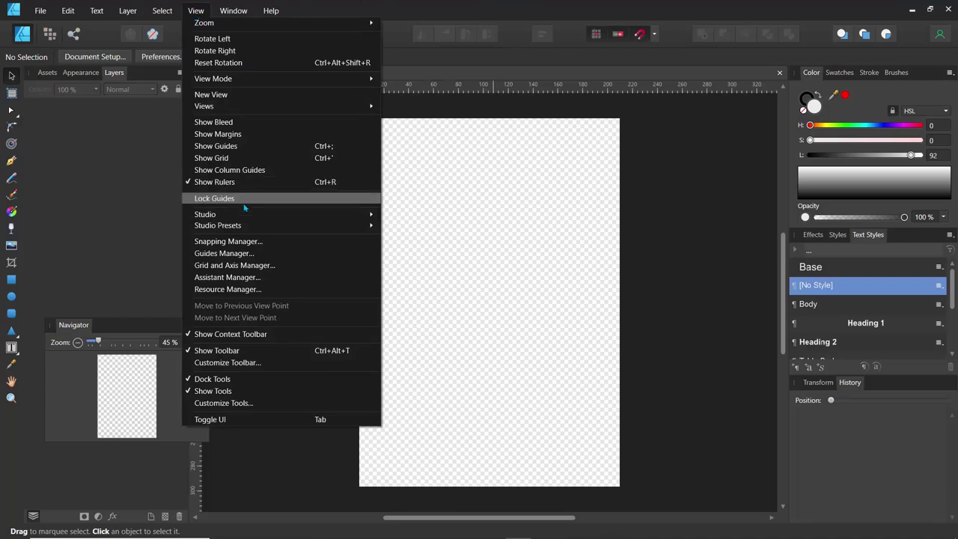
mouse_move(247, 216)
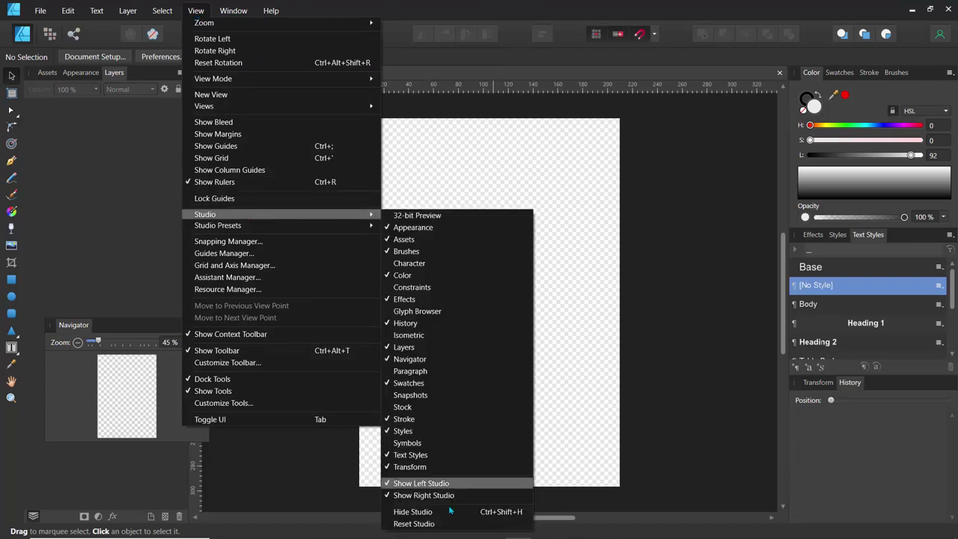
click(425, 523)
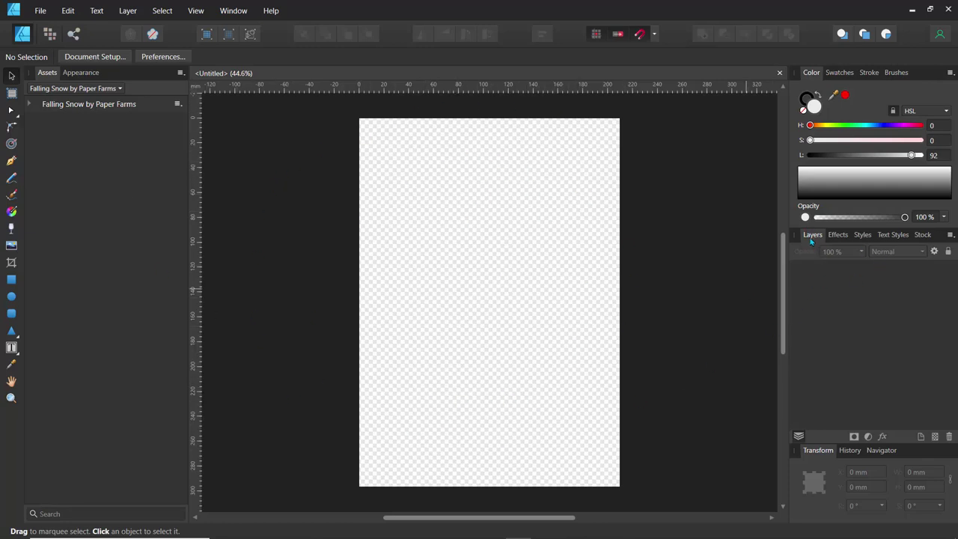
drag(802, 247, 56, 84)
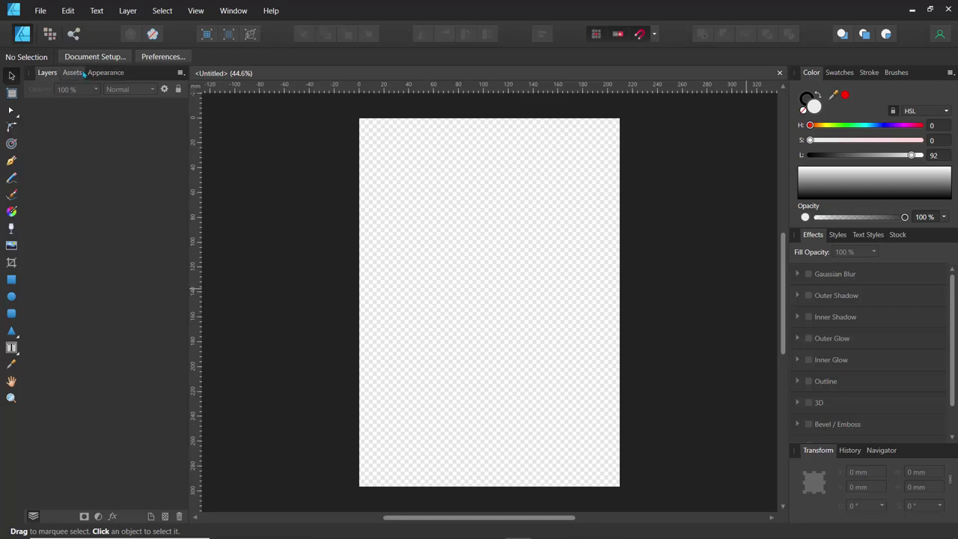
Step: Hide the Assets and Appearance panels so only Layers remains on the left
click(78, 72)
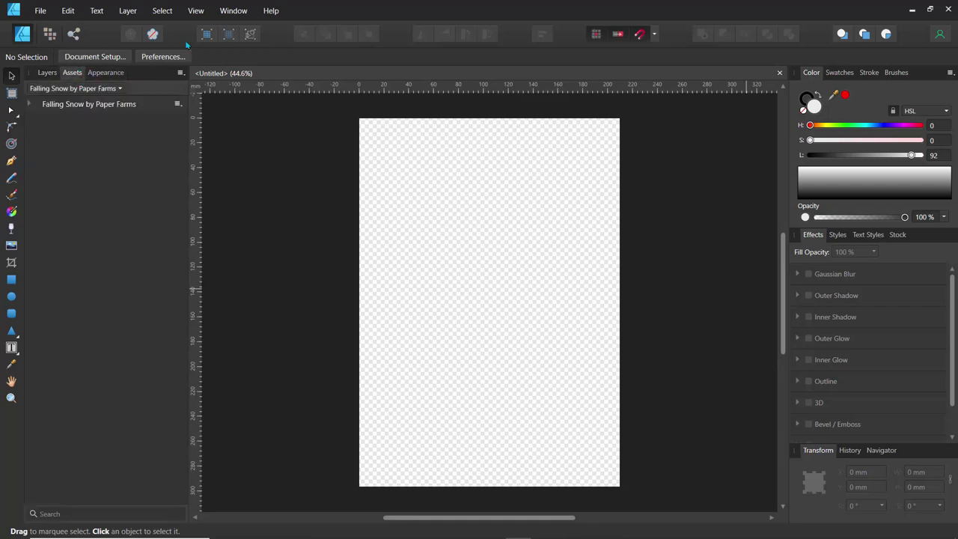
click(197, 12)
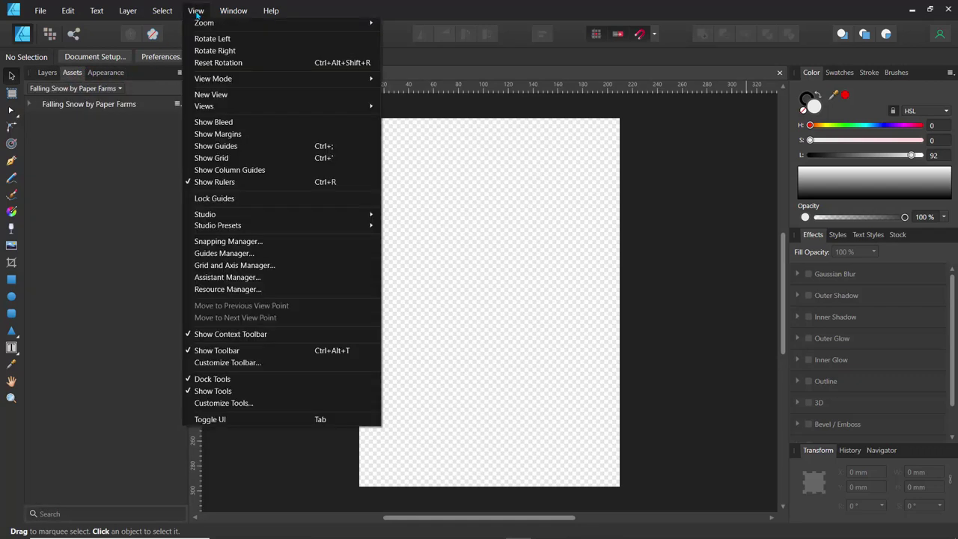
mouse_move(231, 215)
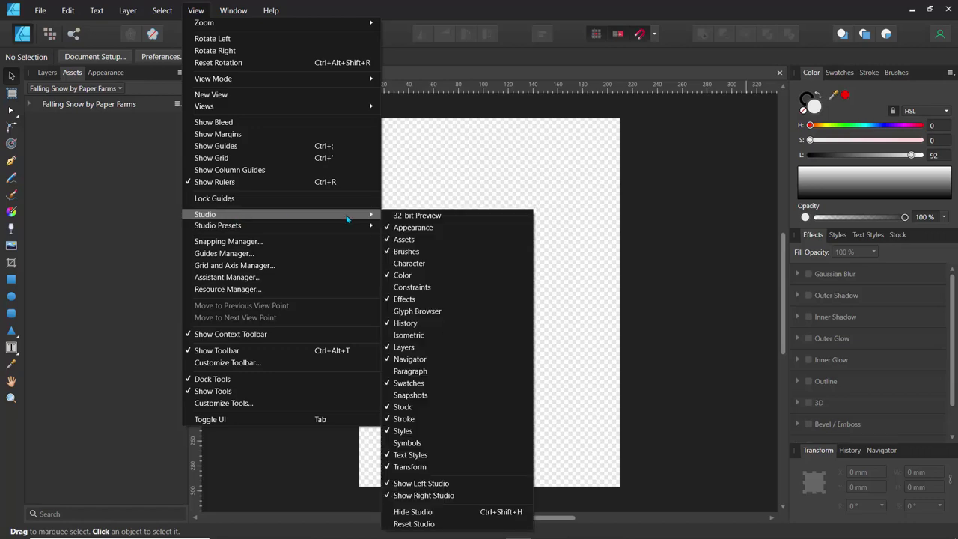
click(393, 240)
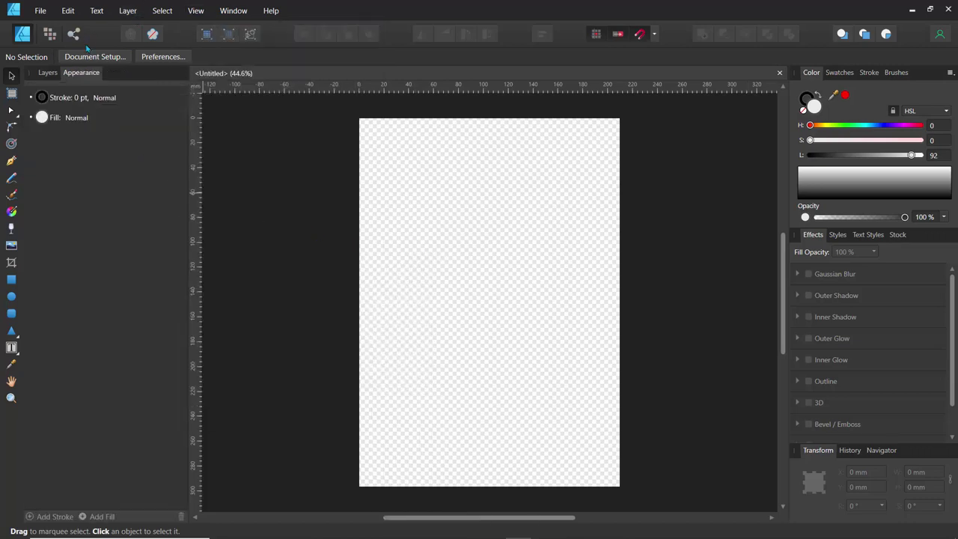
click(195, 10)
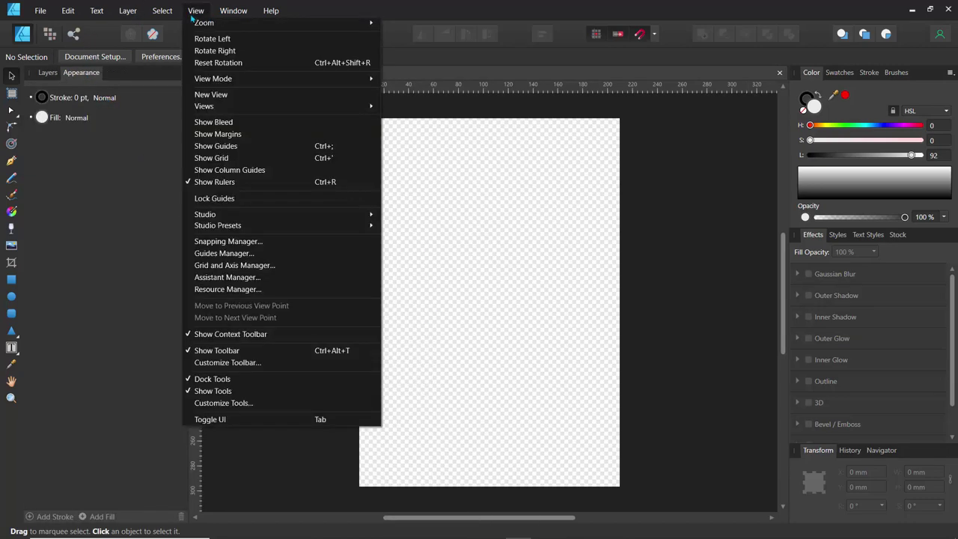
mouse_move(232, 216)
click(396, 227)
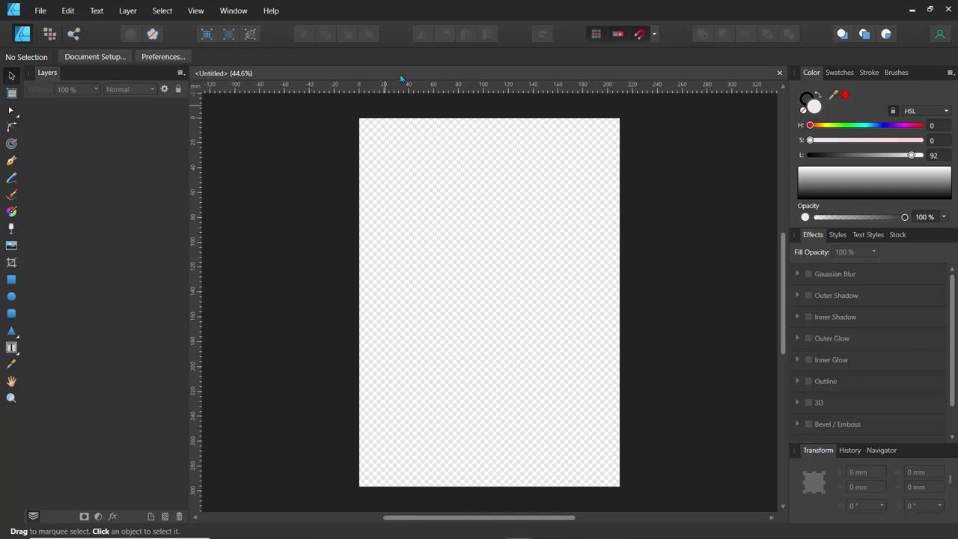
click(11, 280)
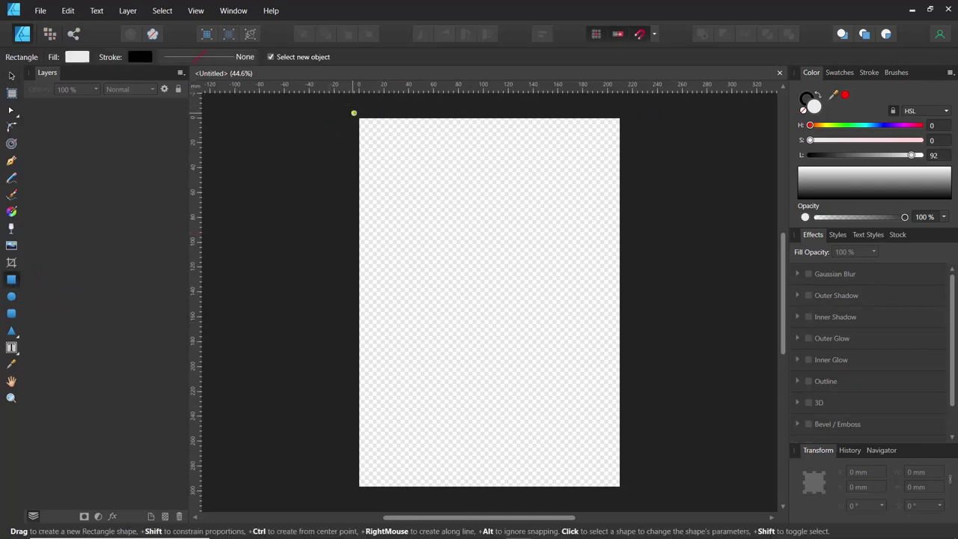
Step: Draw a rectangle covering the whole page and give it a blue fill from the colour wheel
drag(348, 118, 627, 486)
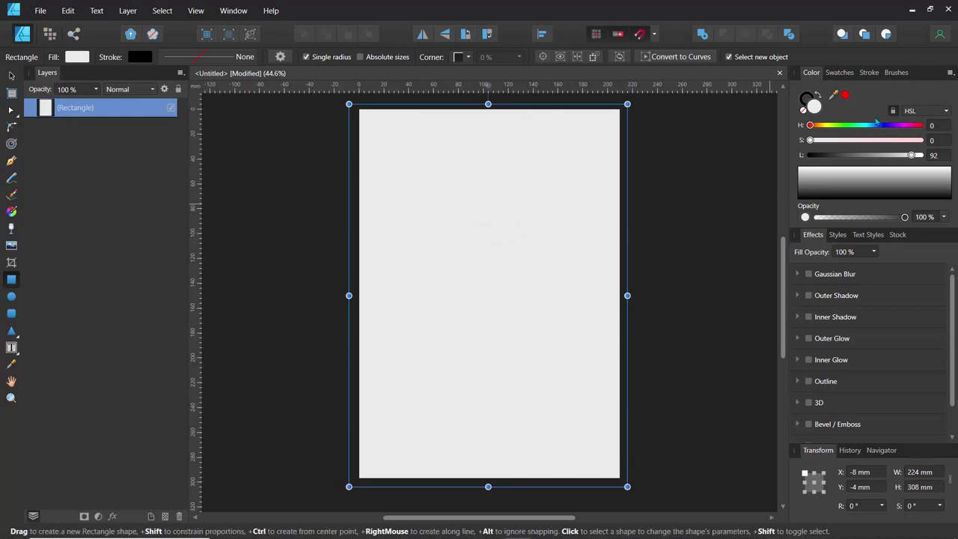
click(950, 73)
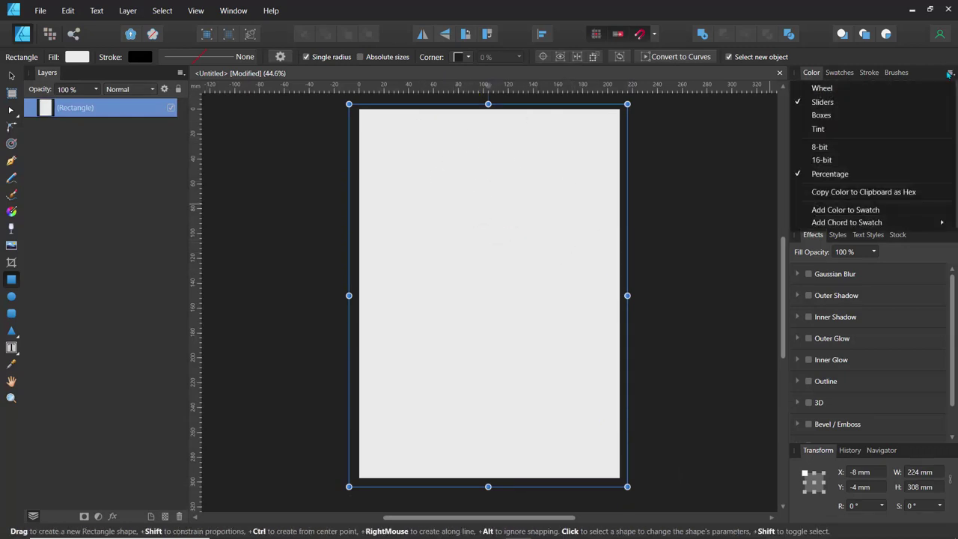
click(843, 88)
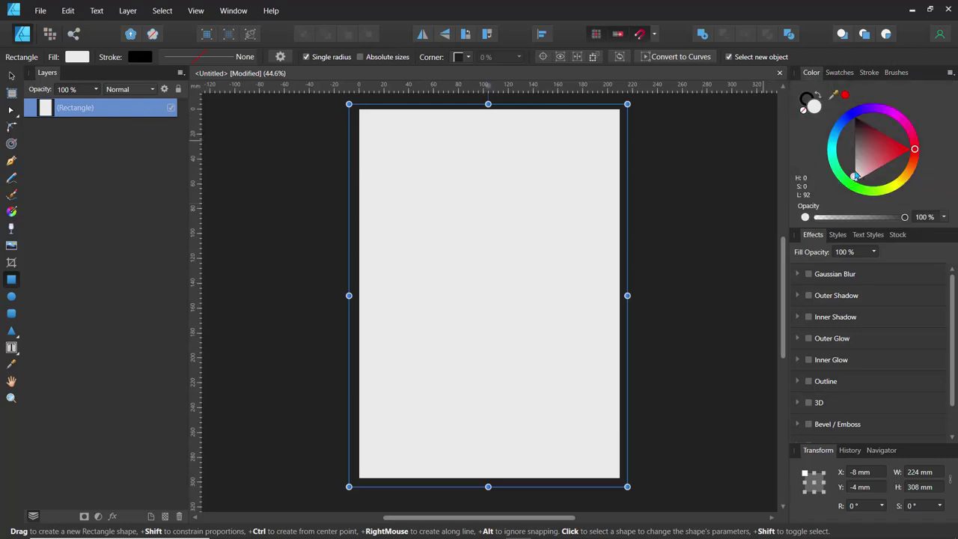
mouse_move(835, 147)
mouse_down()
mouse_move(833, 156)
mouse_move(835, 136)
mouse_move(891, 137)
mouse_up()
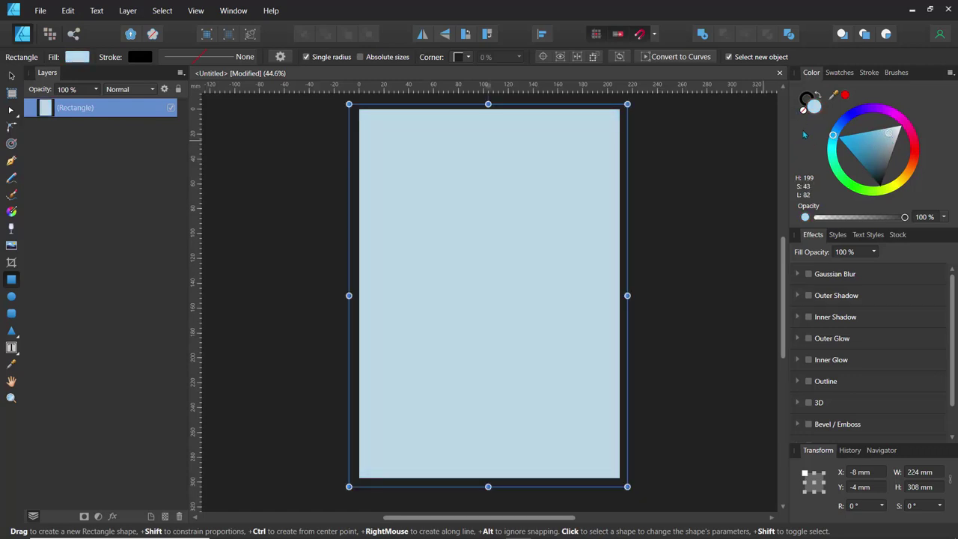
Step: Switch the Colour panel to sliders showing the fill as RGB hex (BCD7E4)
click(950, 73)
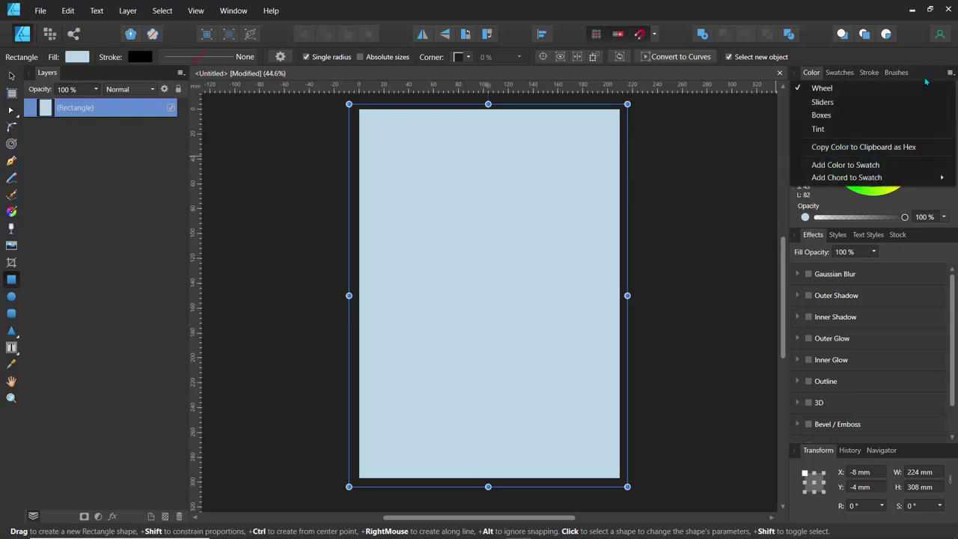
click(843, 105)
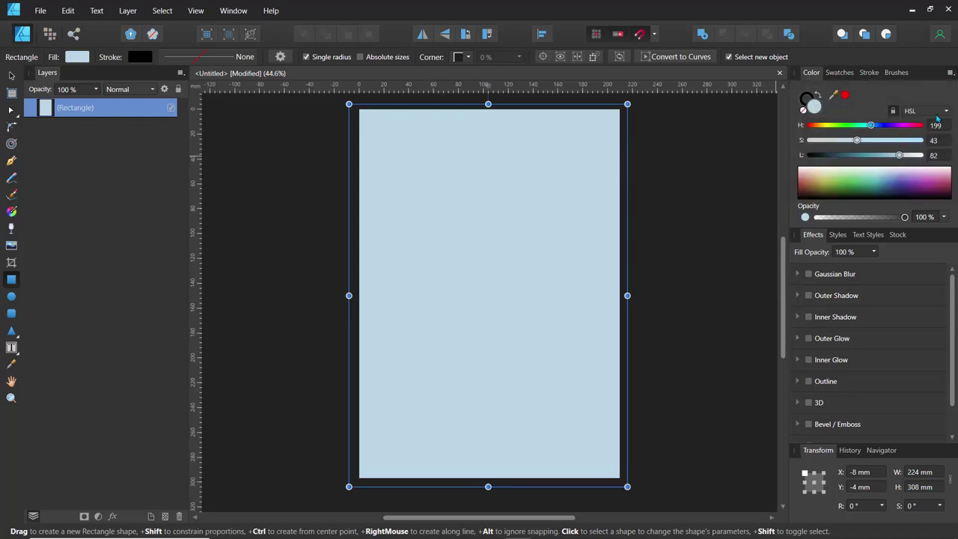
click(936, 111)
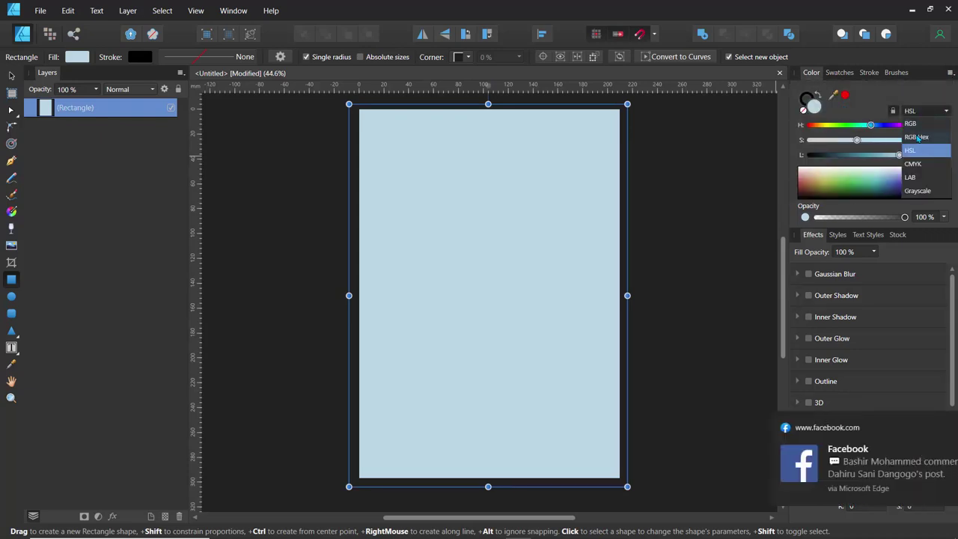
click(916, 137)
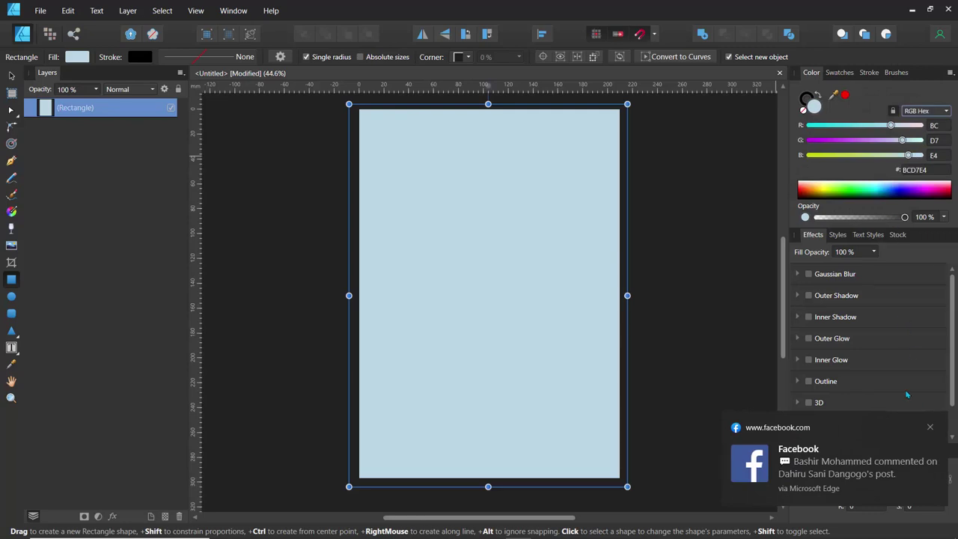
Step: Dismiss the system notifications and turn Wi-Fi off
click(929, 428)
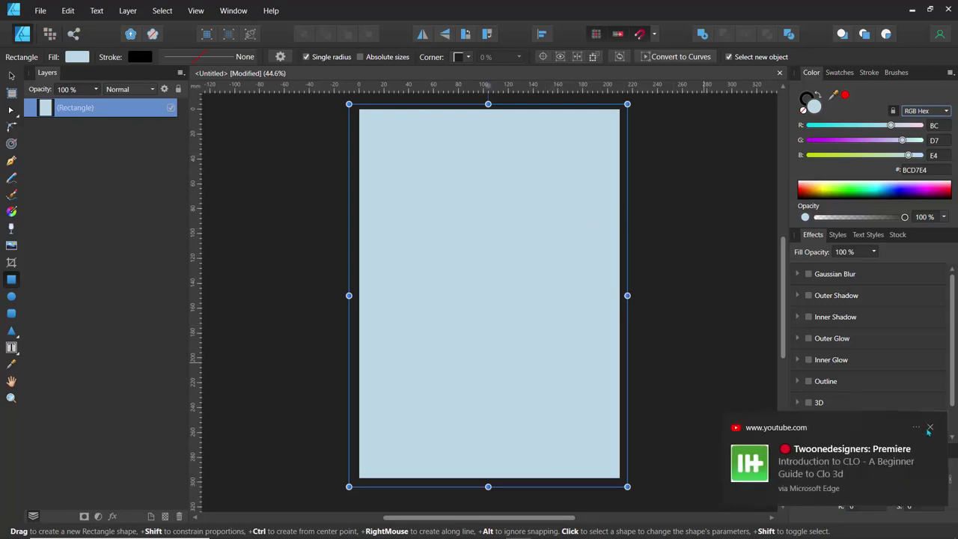
click(929, 428)
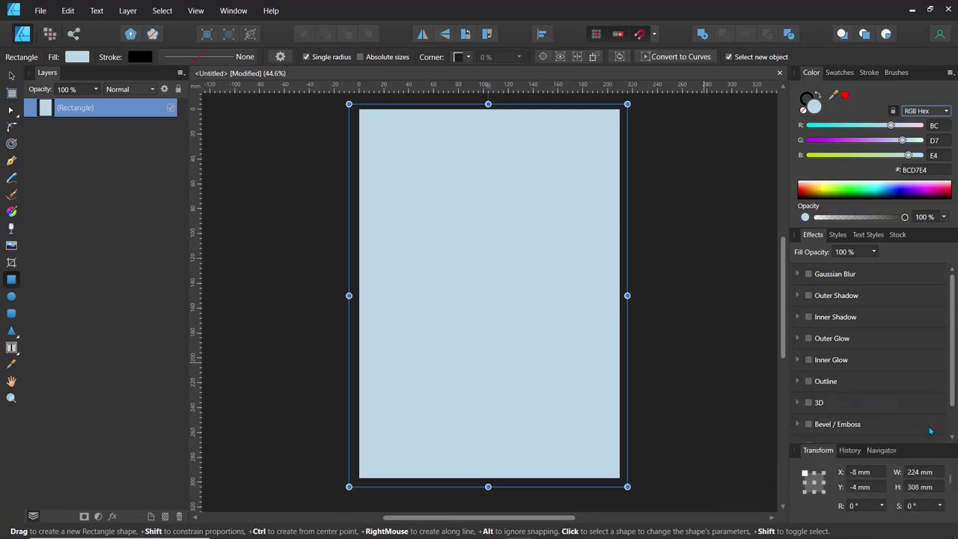
click(840, 526)
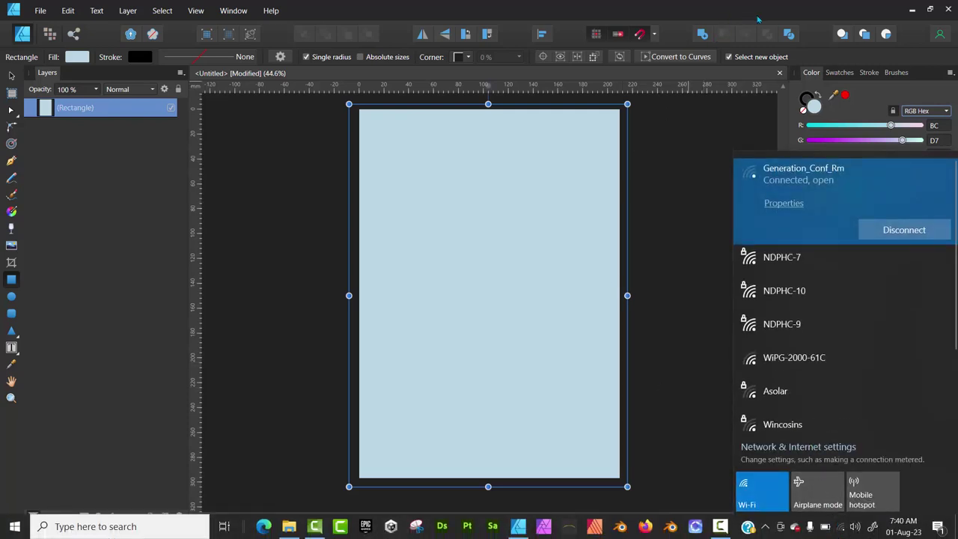
click(757, 485)
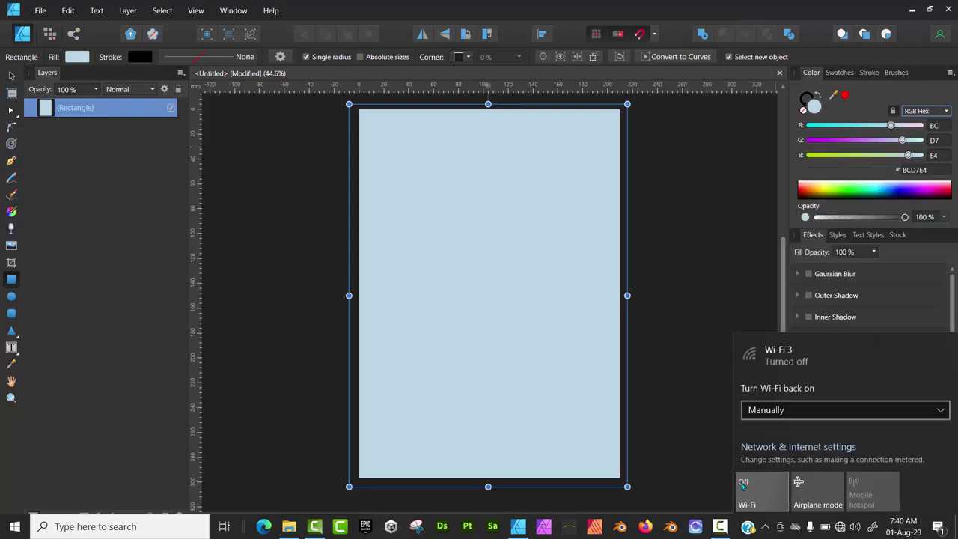
click(762, 21)
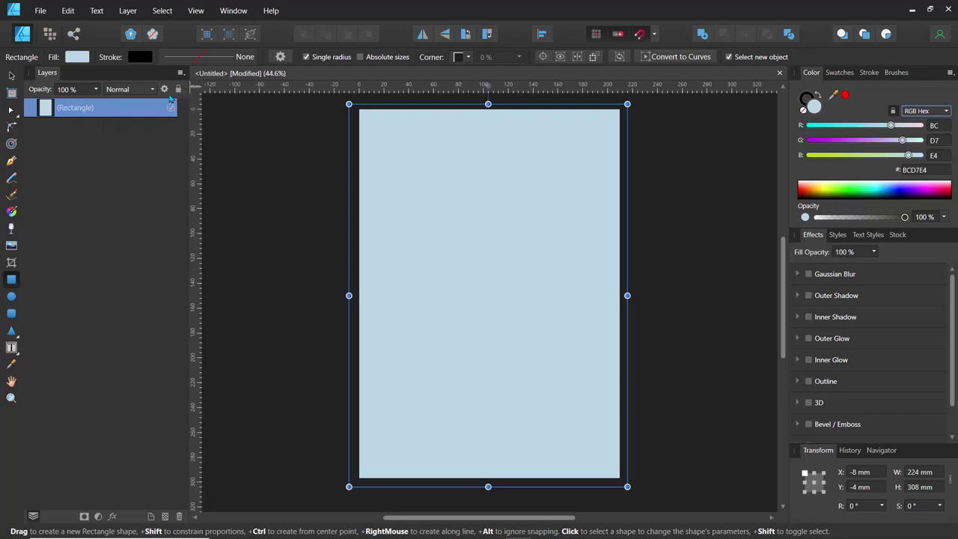
Step: Lock the page rectangle and rename its layer to 'background'
click(178, 89)
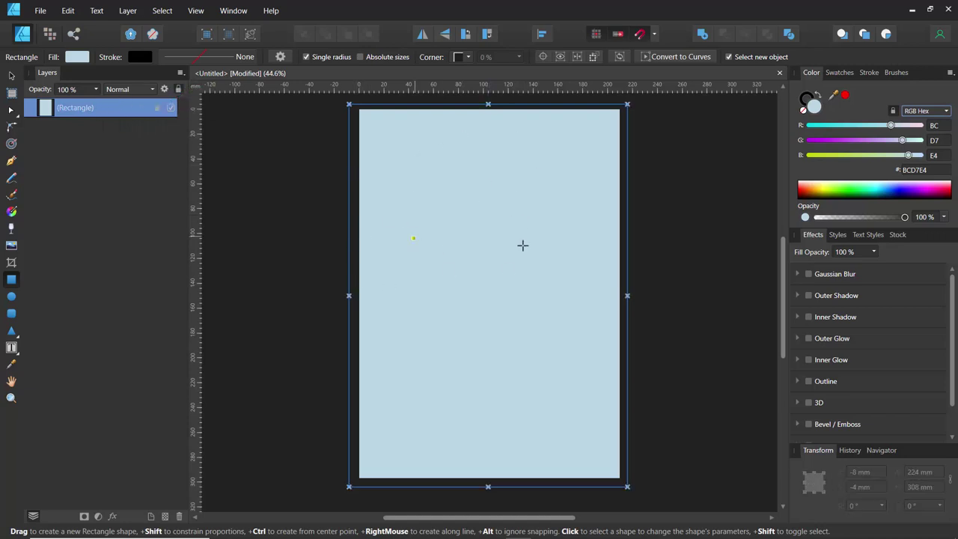
double_click(80, 110)
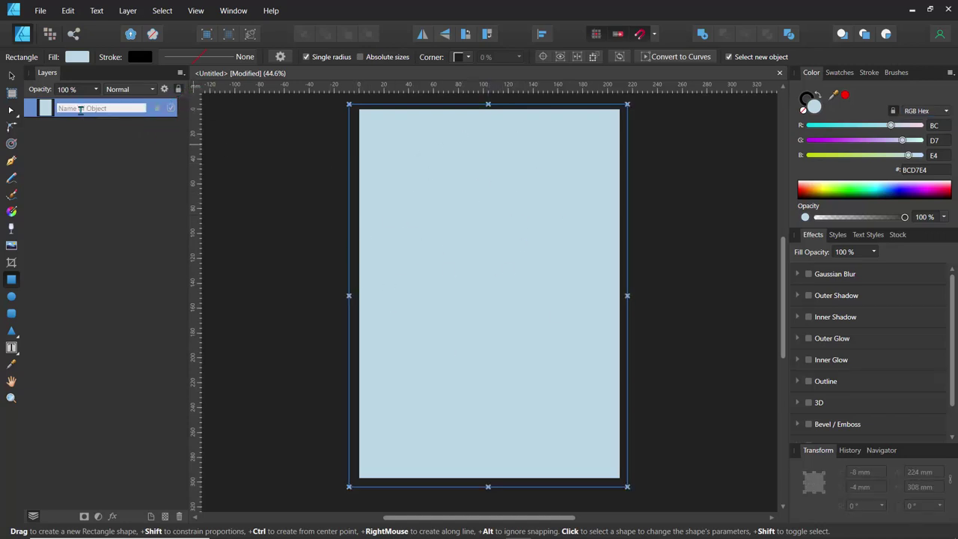
text(background)
key(Return)
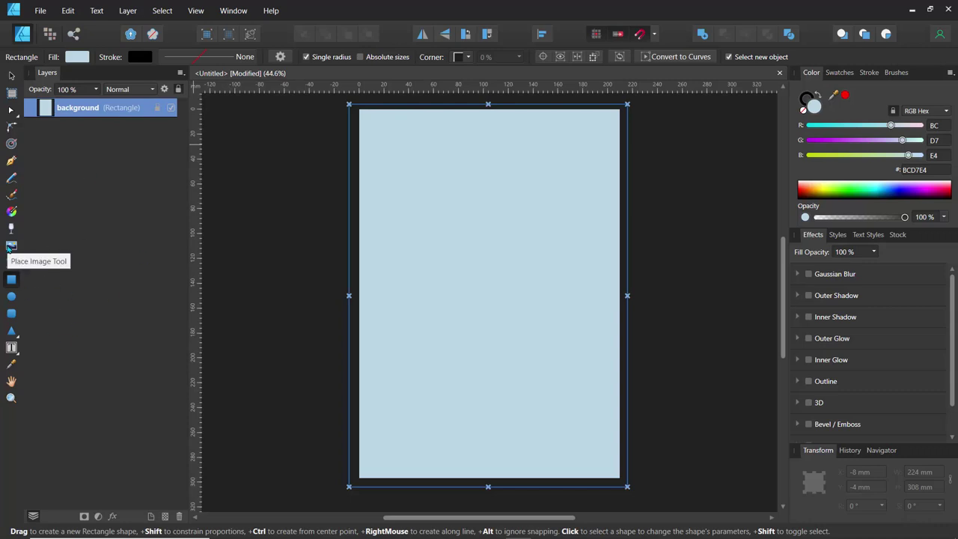
click(11, 247)
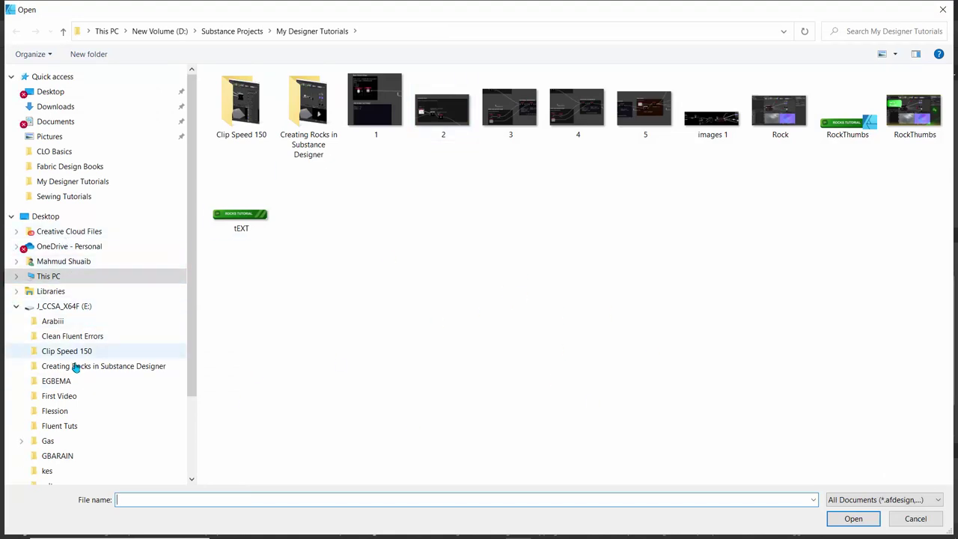
Step: Choose '8 head model' PDF from D:\3D Fashion Design\Sketches to place
click(16, 306)
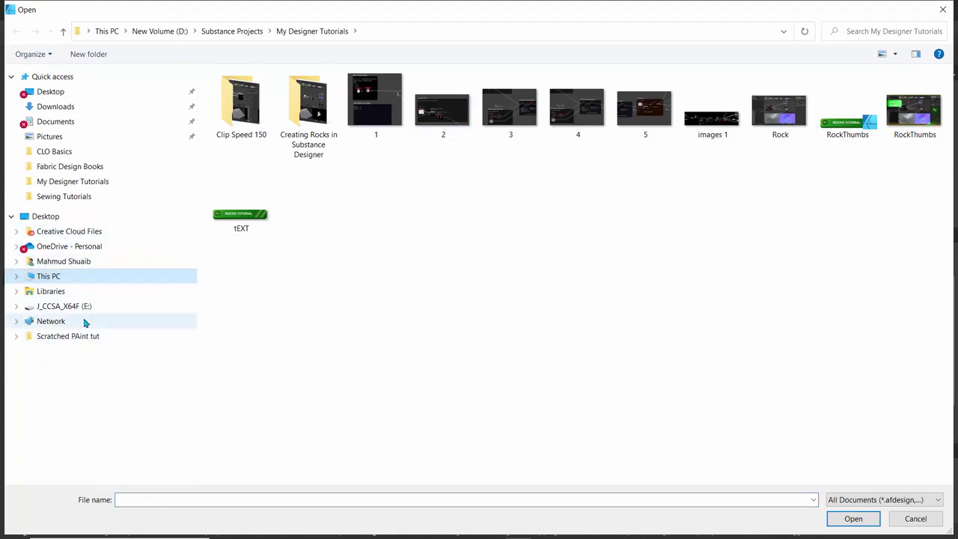
click(41, 276)
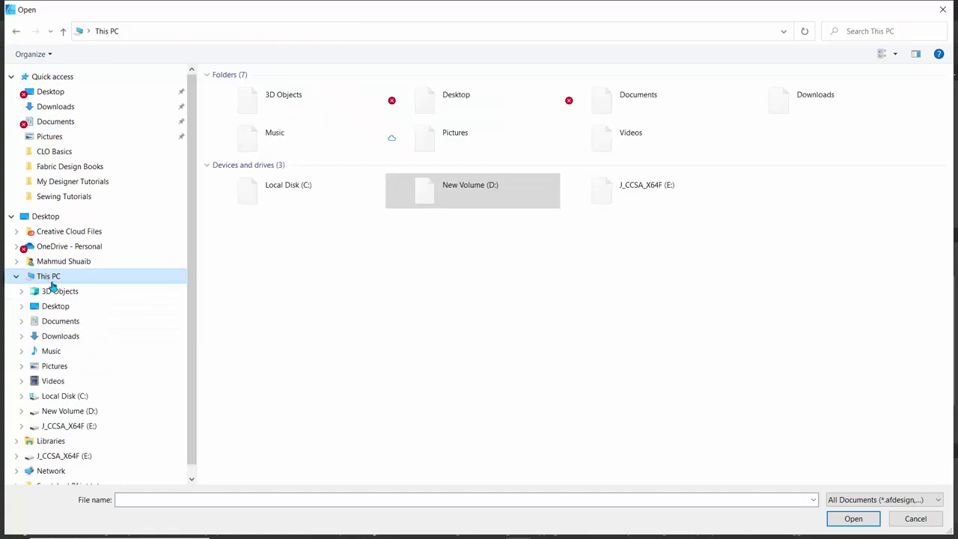
double_click(466, 197)
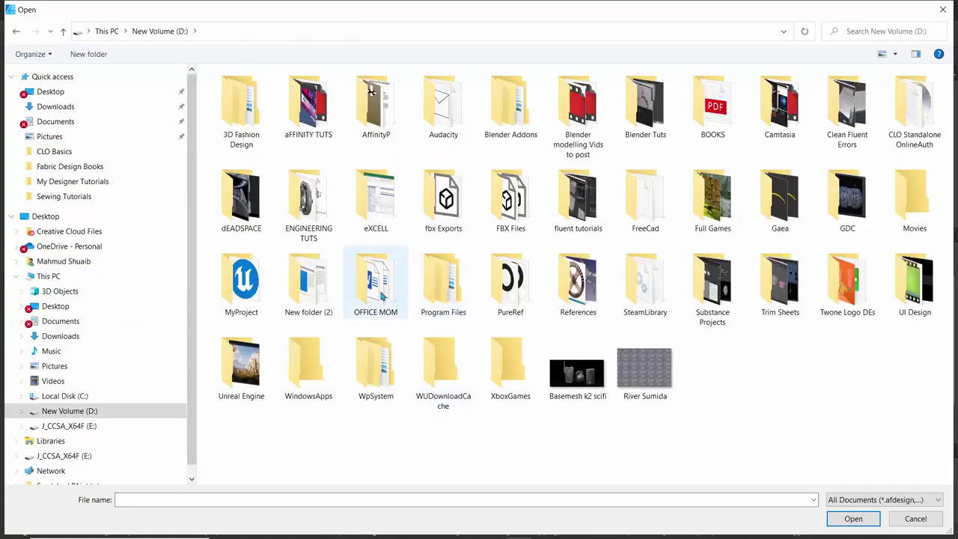
double_click(247, 110)
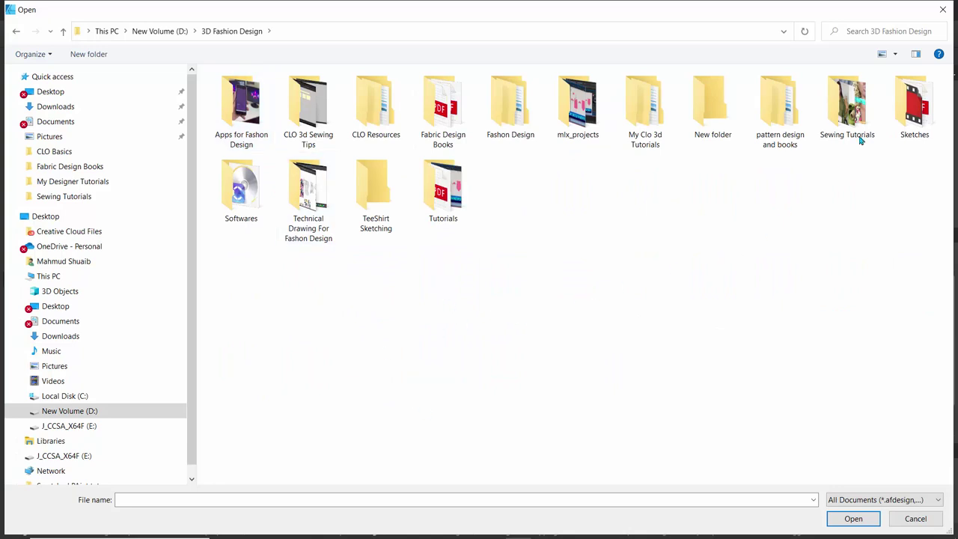
click(928, 109)
double_click(928, 110)
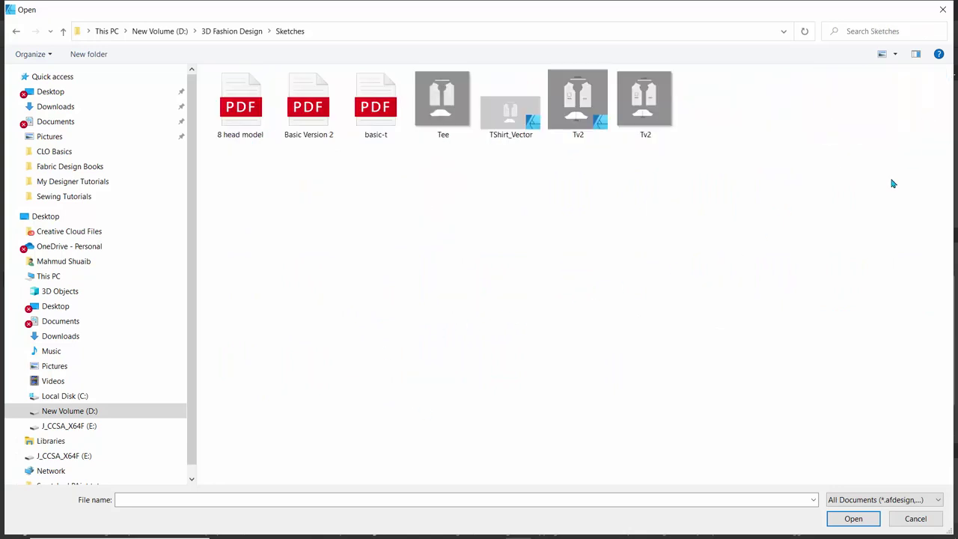
click(236, 126)
click(848, 519)
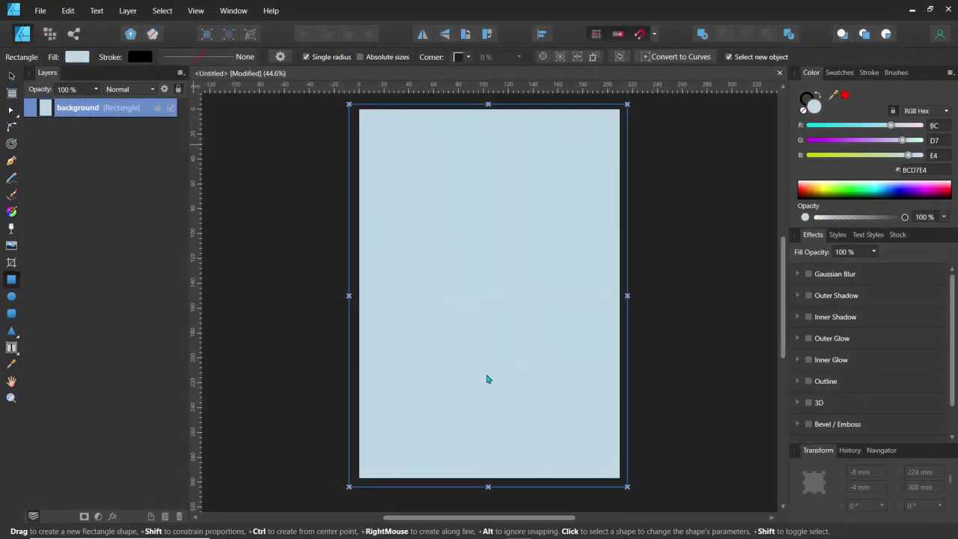
Step: Place the sketch on the page and nudge it slightly down and right
click(482, 286)
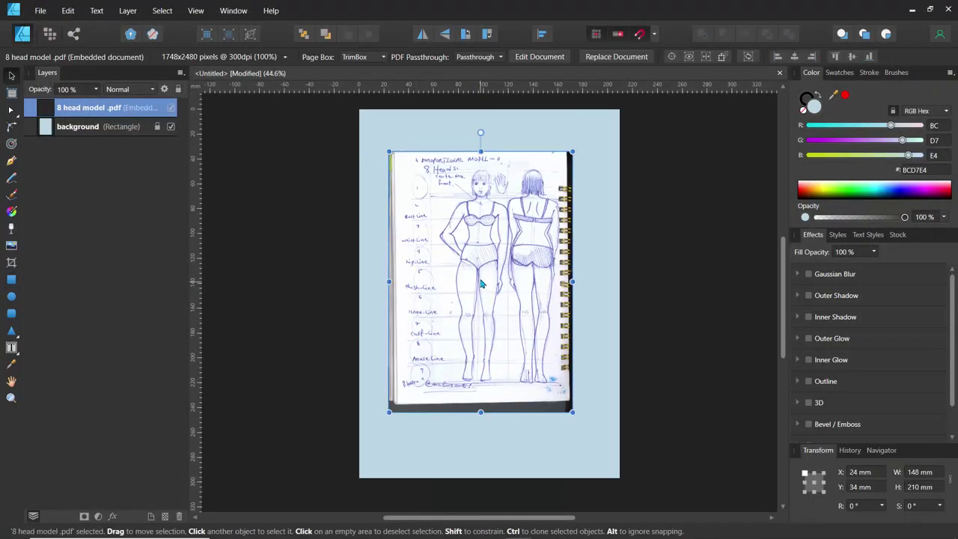
drag(481, 286, 491, 313)
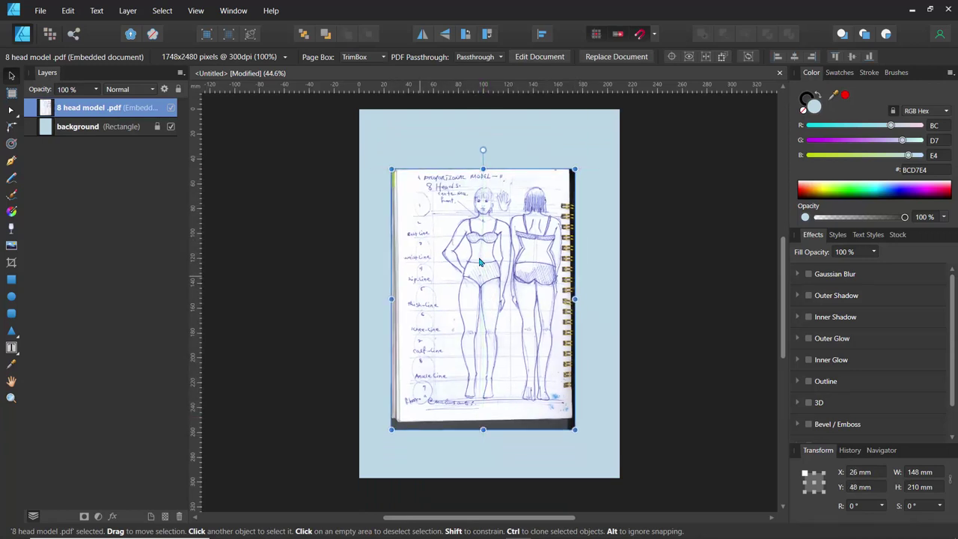
click(880, 450)
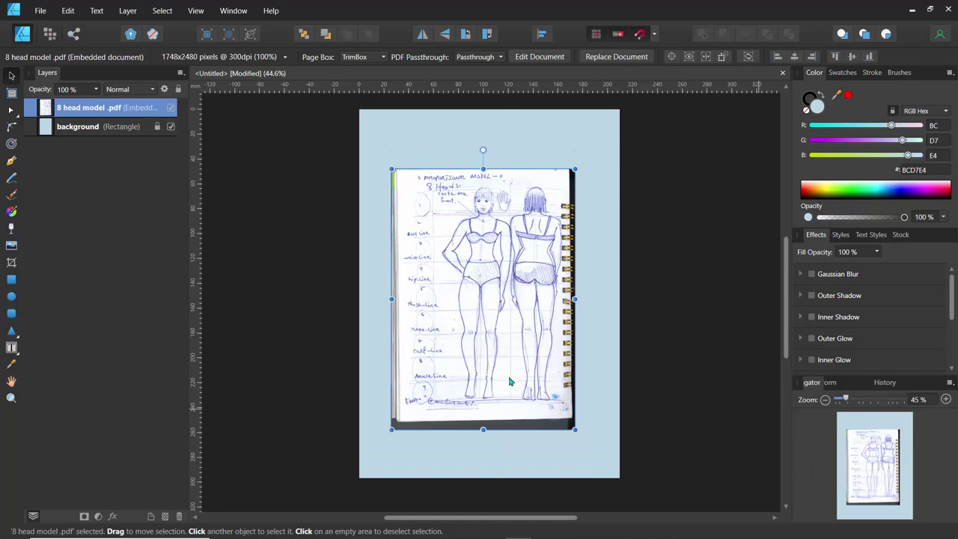
Step: Float the Navigator panel, zoom to 90% and frame the two sketched figures
drag(881, 387, 202, 175)
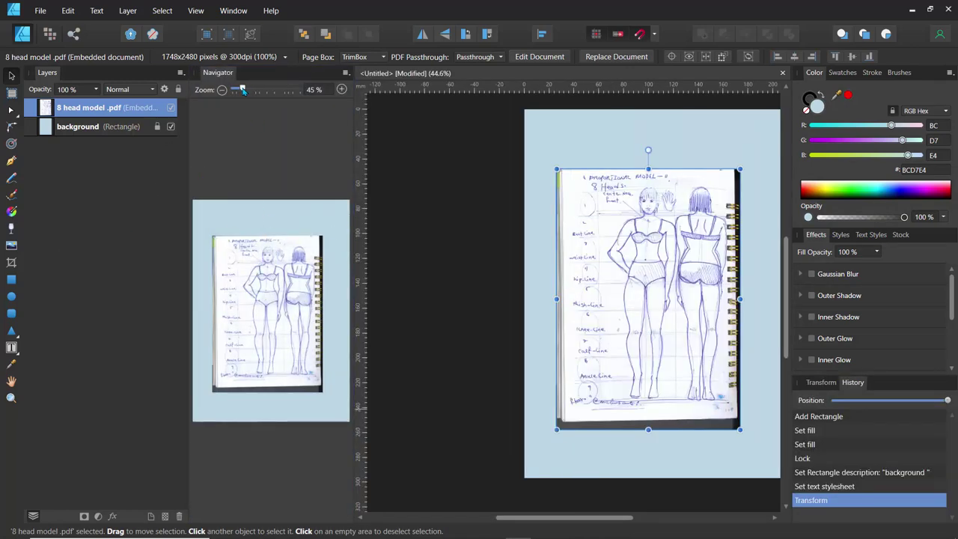
drag(242, 89, 266, 89)
drag(258, 299, 228, 312)
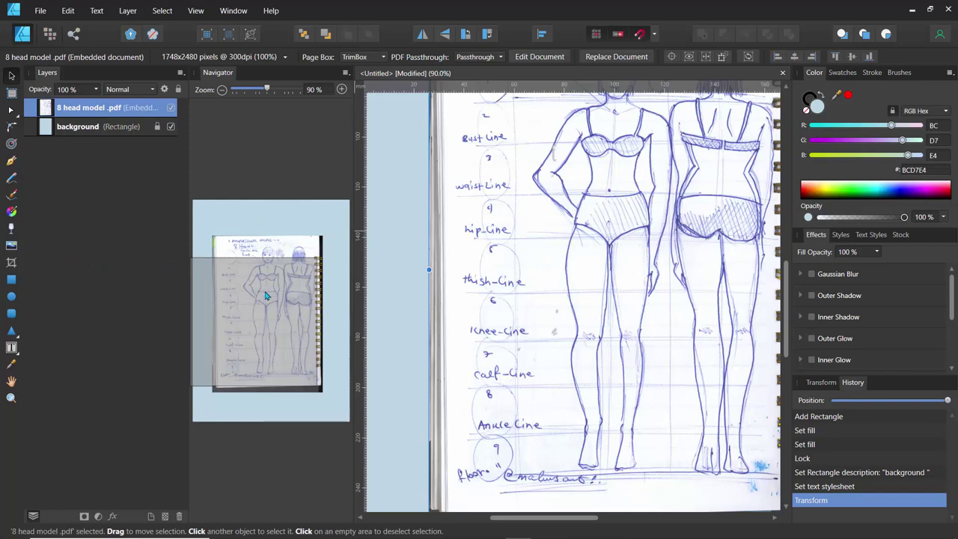
drag(222, 76, 109, 220)
scroll(425, 202, up, 3)
scroll(425, 202, down, 4)
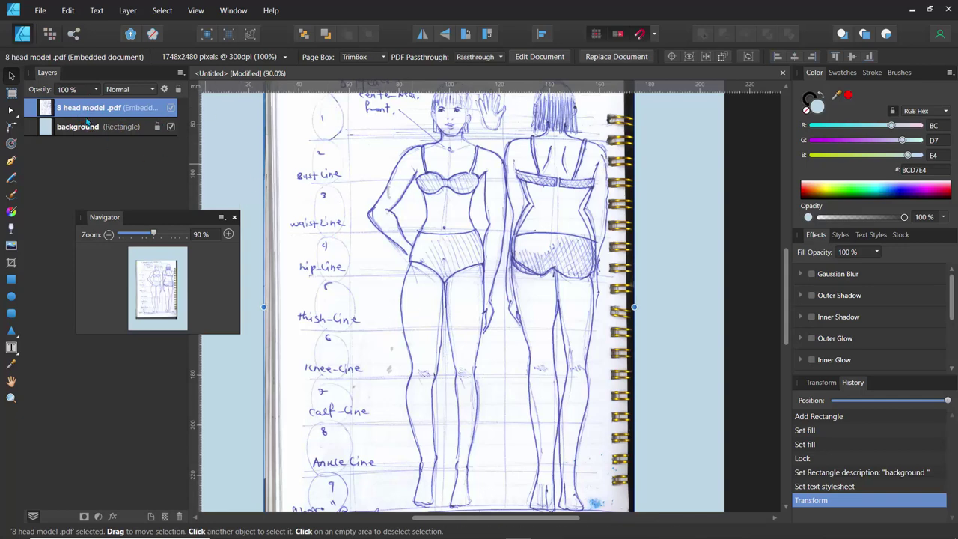
click(96, 90)
Step: Set the sketch layer to 25% opacity and dock the Navigator back with Layers
drag(96, 103, 31, 110)
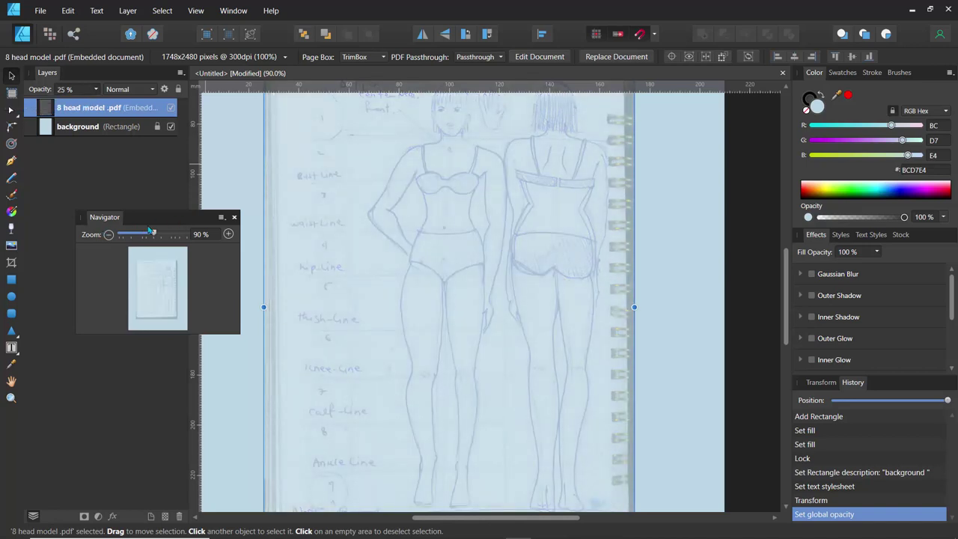
drag(149, 221, 107, 220)
scroll(376, 235, up, 2)
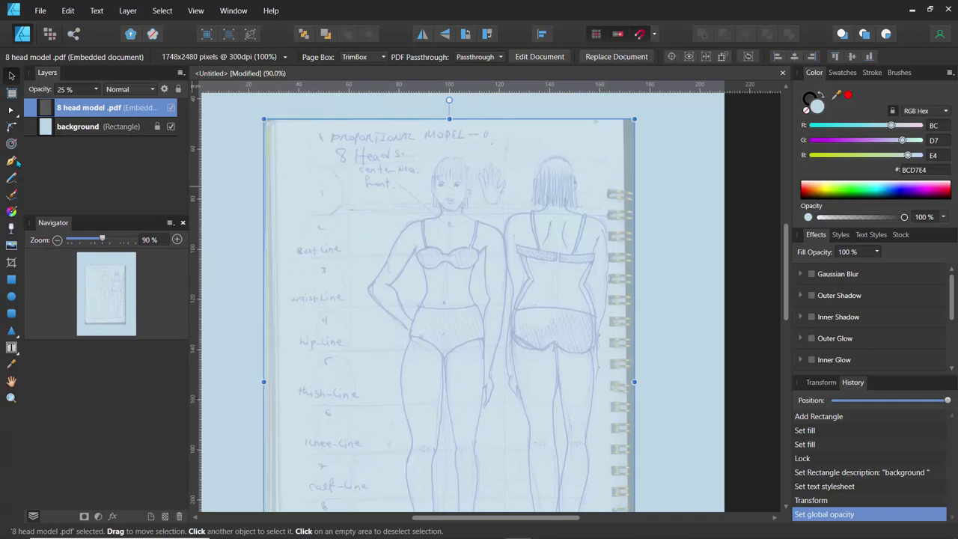
click(12, 297)
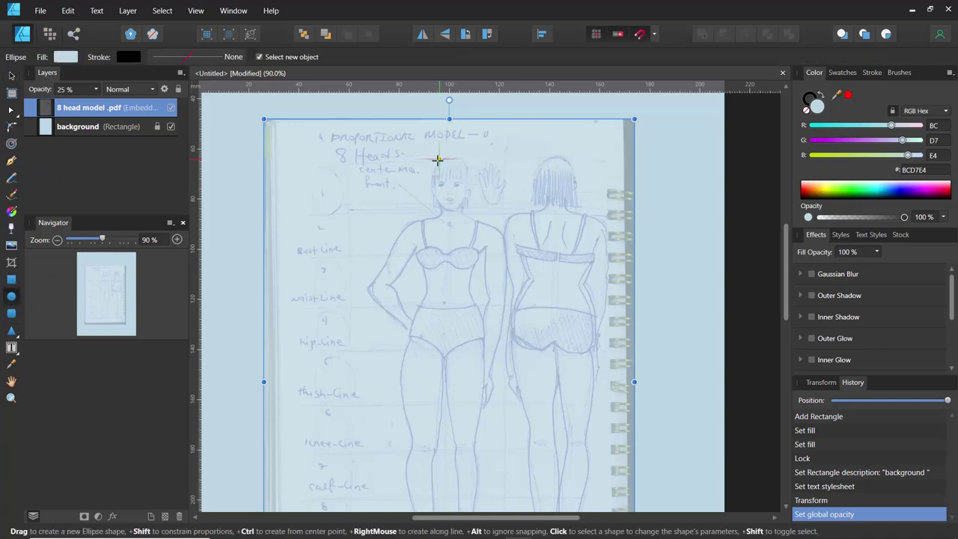
Step: Draw an oval about 14.4 × 20.5 mm over the front figure's head
scroll(438, 159, up, 5)
scroll(438, 158, down, 1)
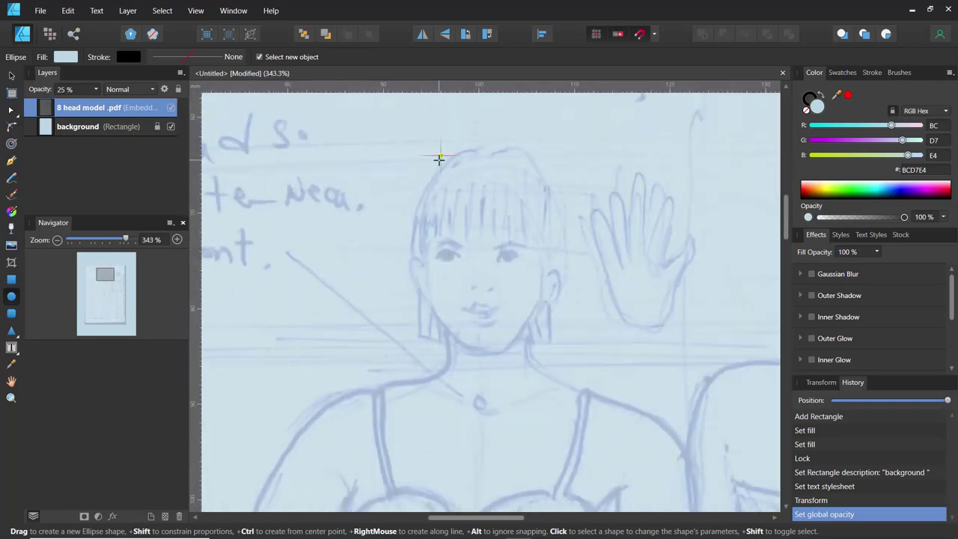
drag(418, 156, 557, 350)
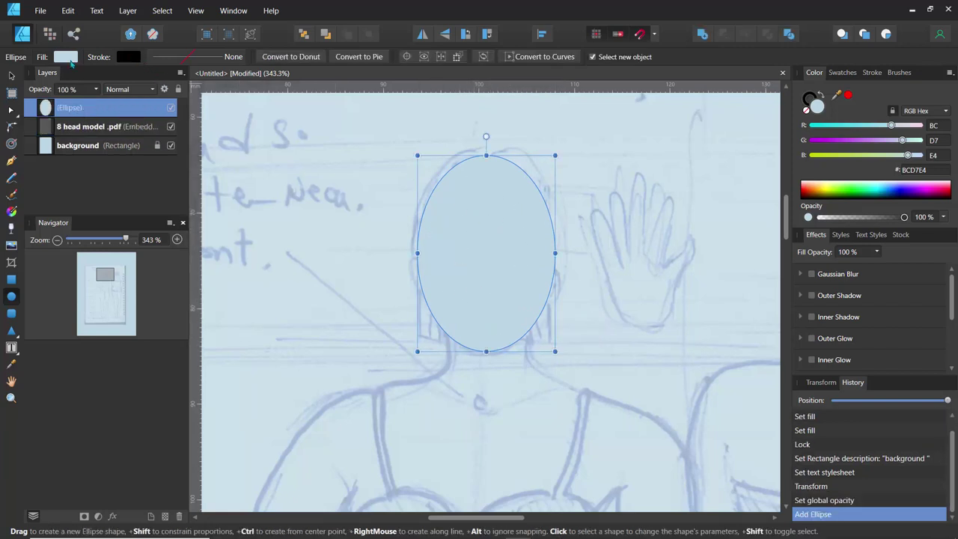
click(66, 57)
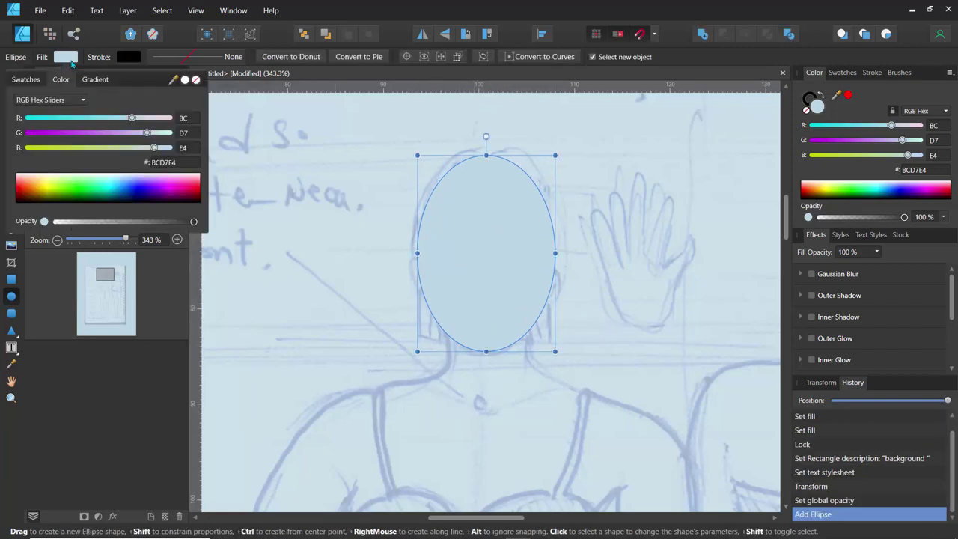
Step: Remove the head oval's fill and give it a thin black 0.8 pt stroke
click(196, 80)
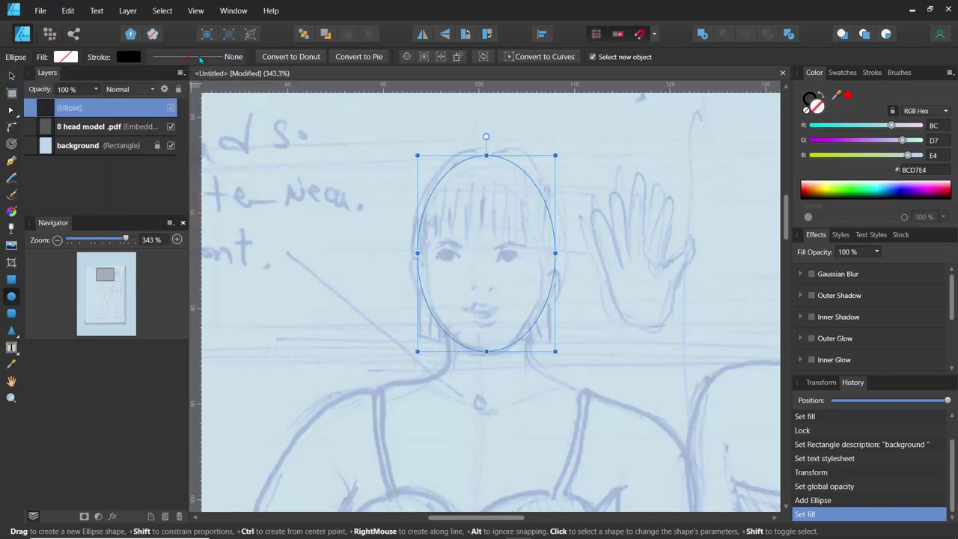
click(200, 59)
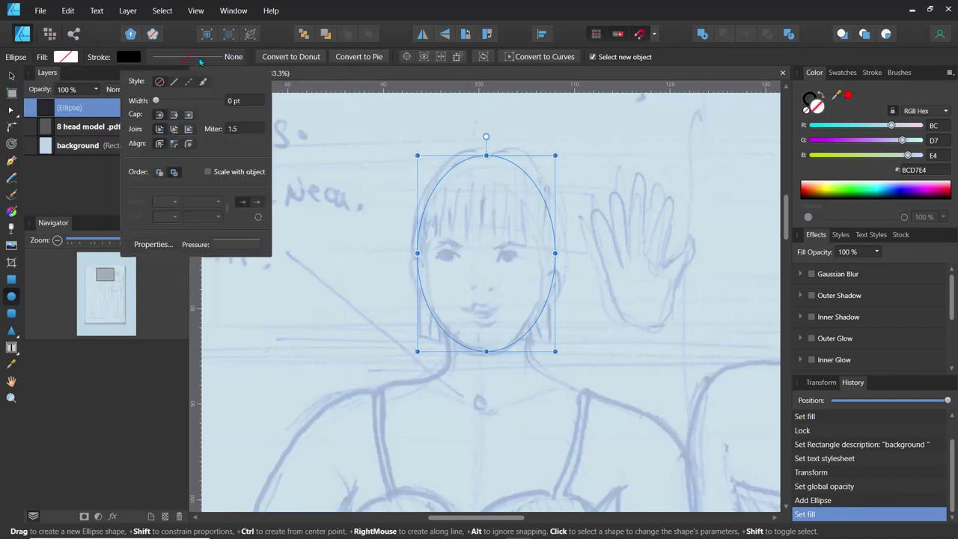
click(243, 103)
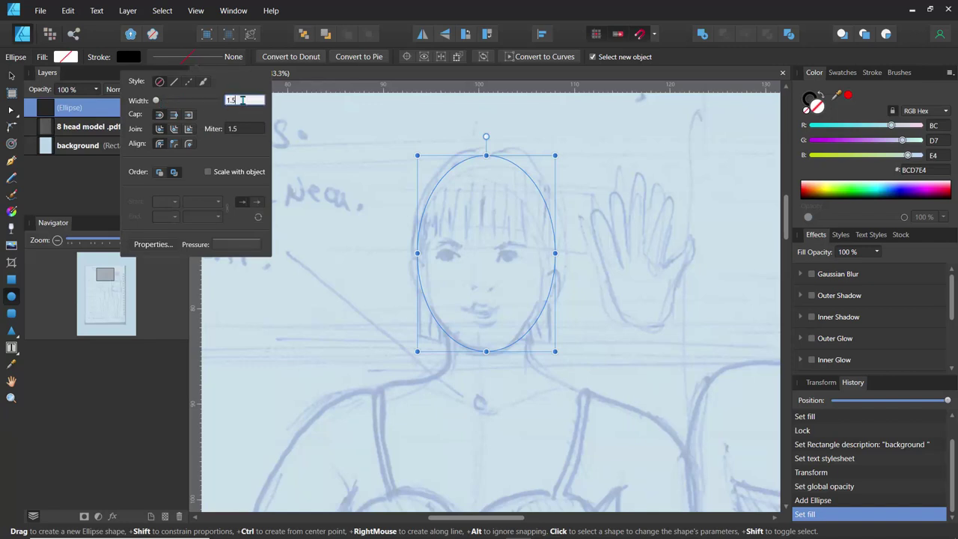
key(Return)
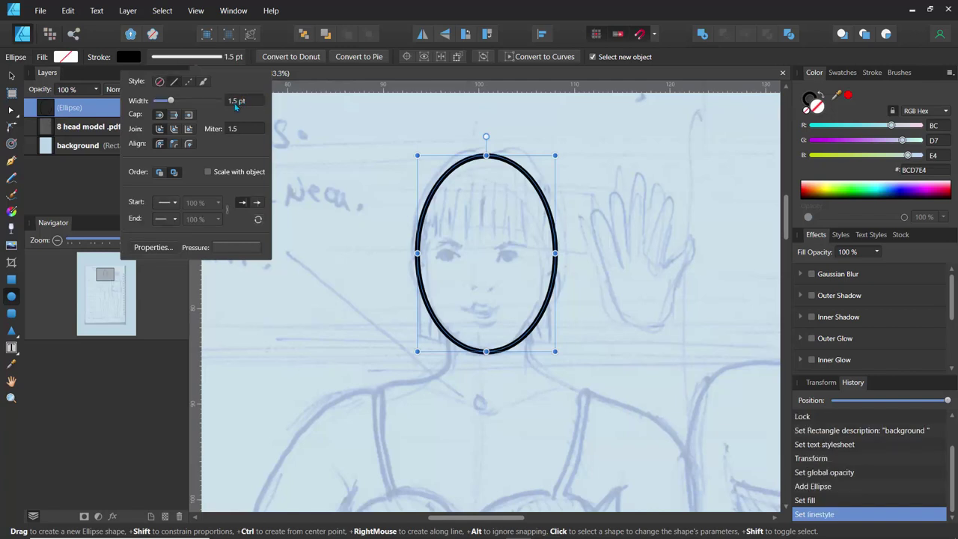
drag(170, 100, 167, 100)
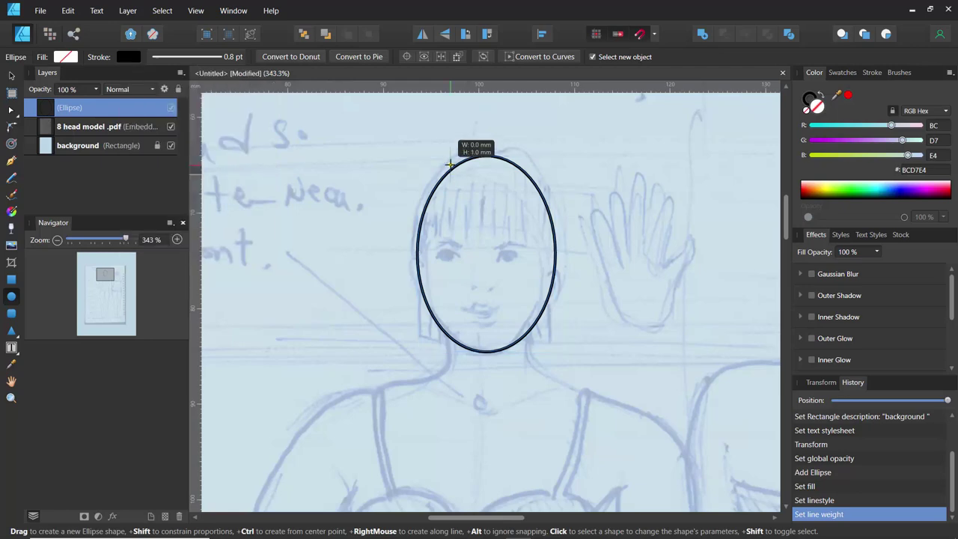
click(366, 203)
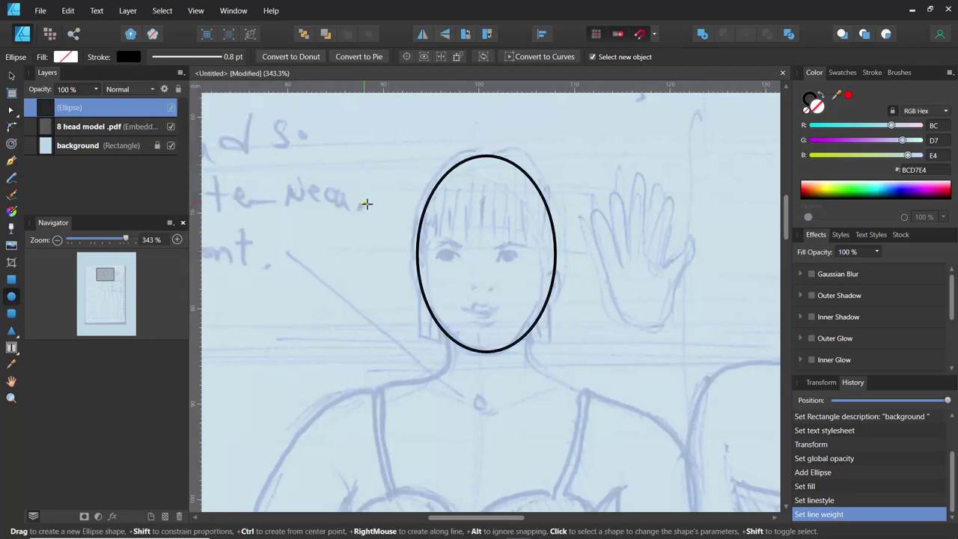
Step: Pan over the sketch and switch the canvas rulers back on via View
scroll(355, 261, down, 2)
scroll(355, 261, up, 1)
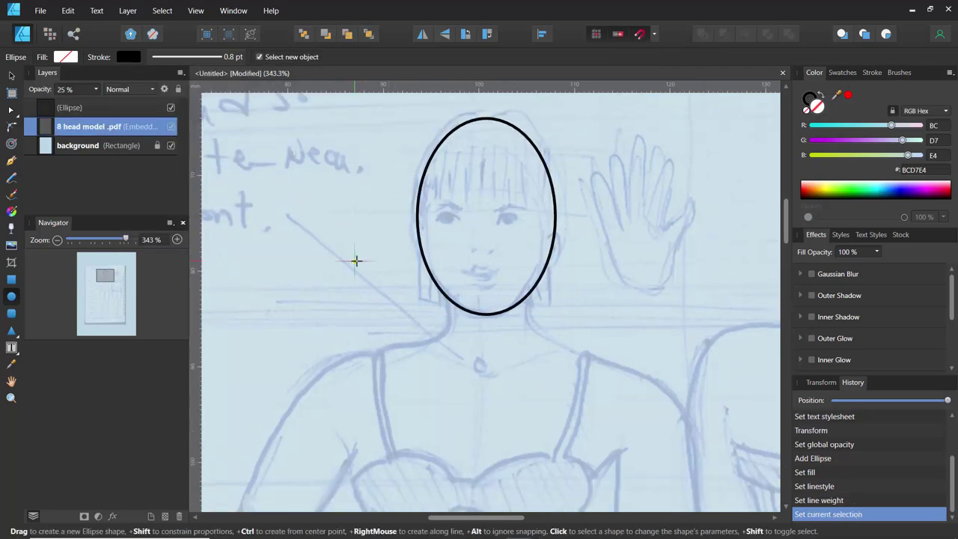
scroll(355, 261, down, 5)
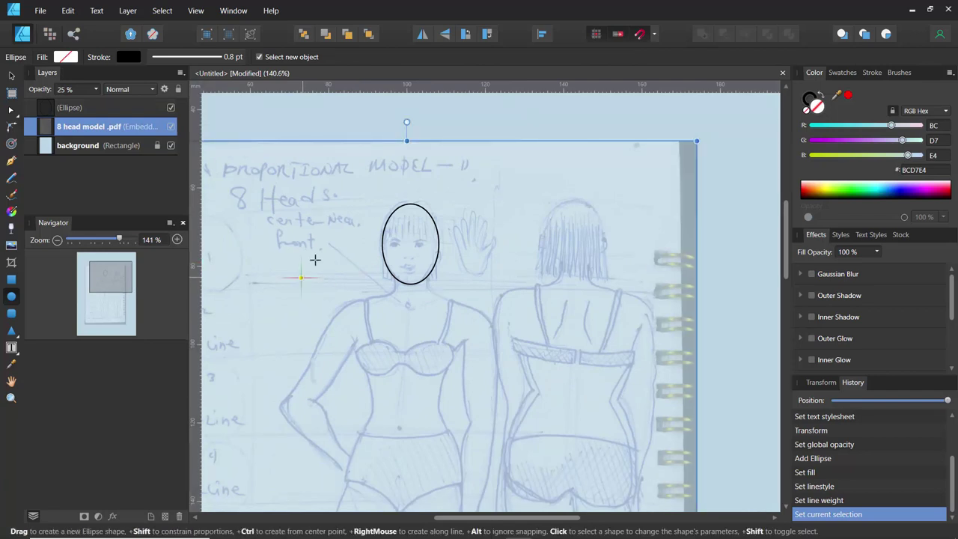
drag(314, 259, 333, 180)
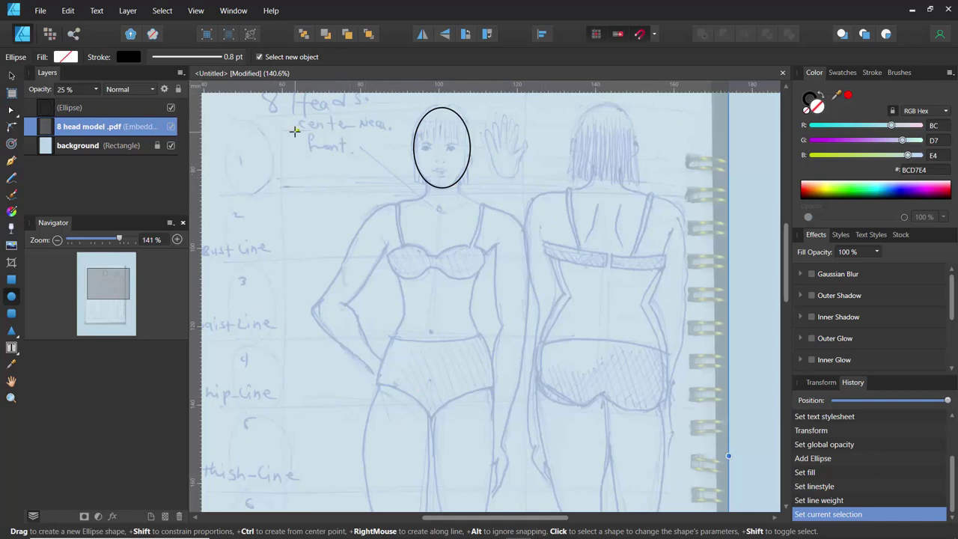
click(196, 10)
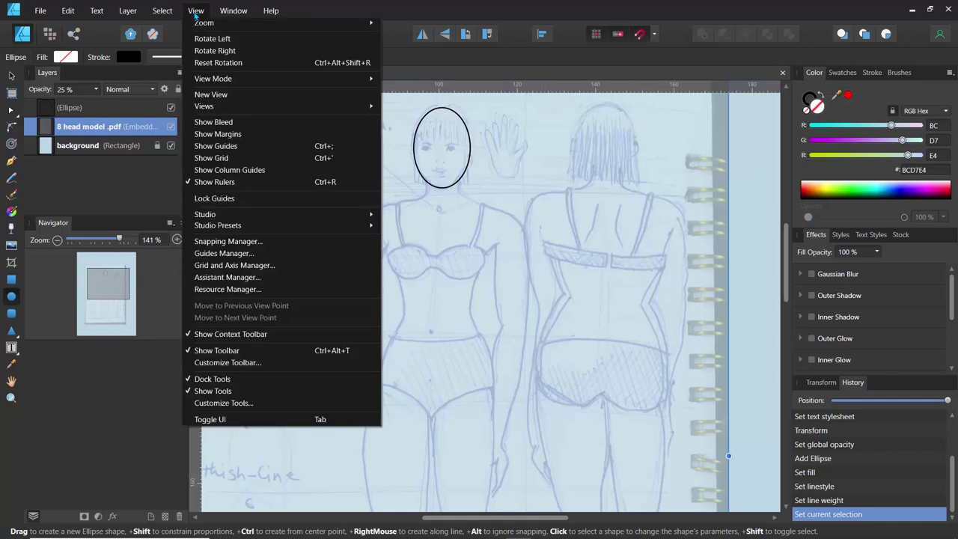
click(217, 182)
click(195, 11)
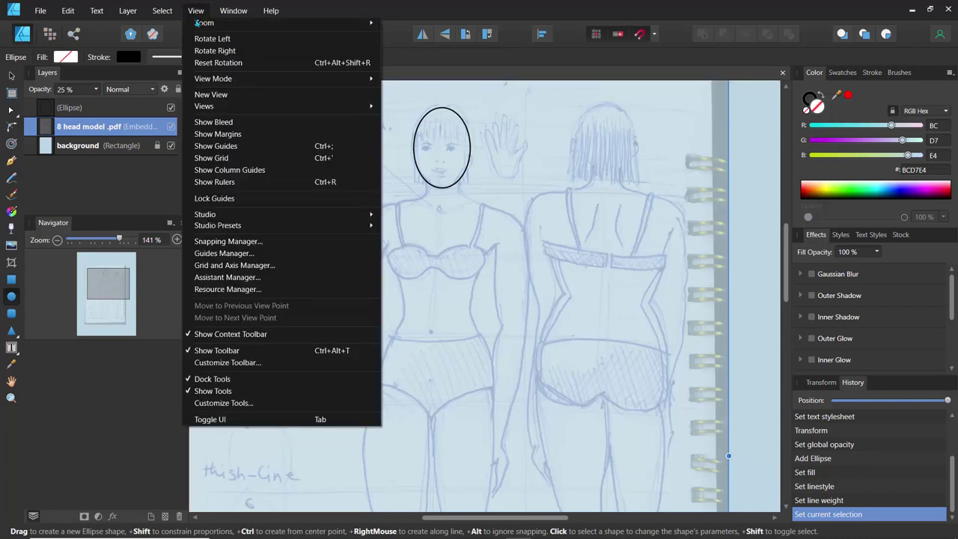
click(211, 183)
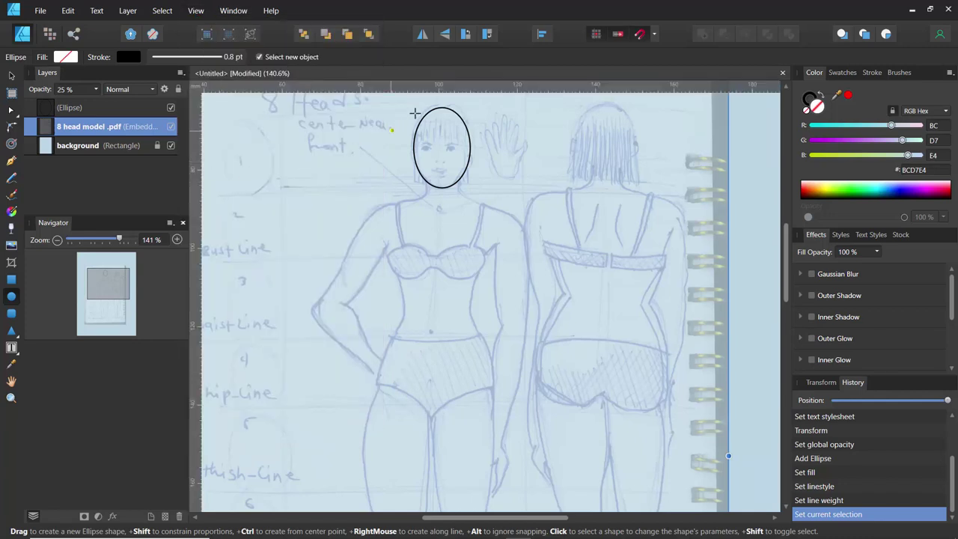
scroll(319, 144, down, 2)
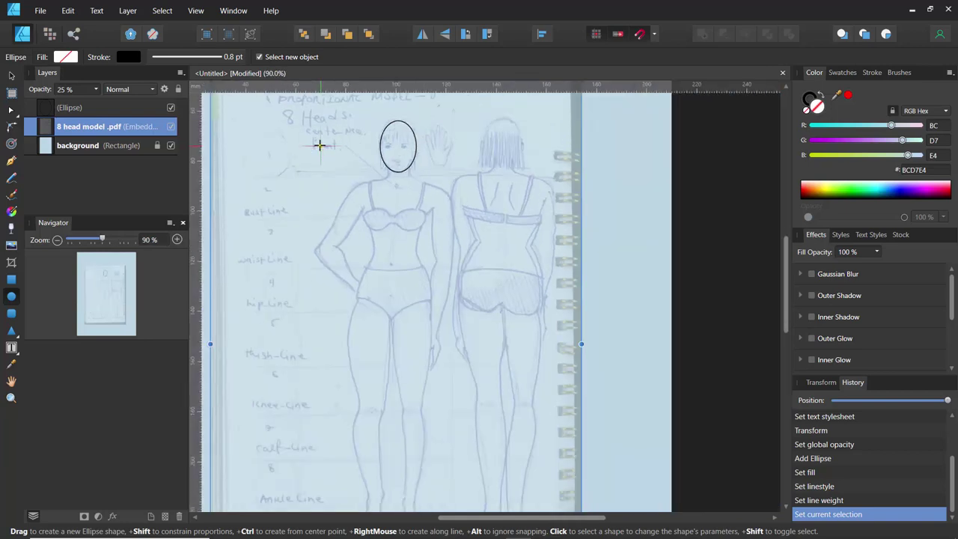
Step: Place horizontal guides at the front figure's head top, chin and bust line
drag(386, 87, 390, 121)
drag(372, 86, 380, 171)
drag(359, 89, 374, 217)
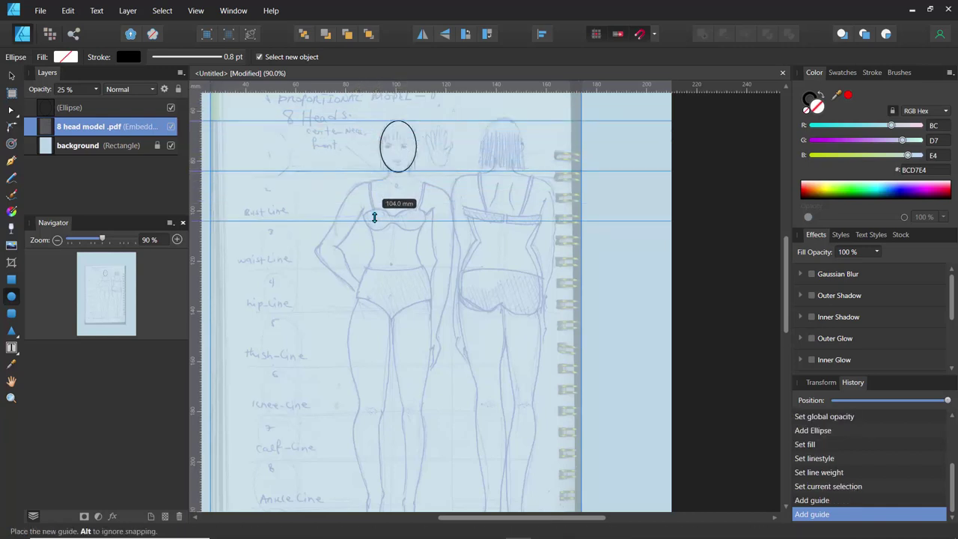
drag(374, 217, 360, 243)
Step: Recentre the figures and float the document in its own window
ctrl+scroll(396, 187, up, 3)
ctrl+scroll(364, 244, down, 2)
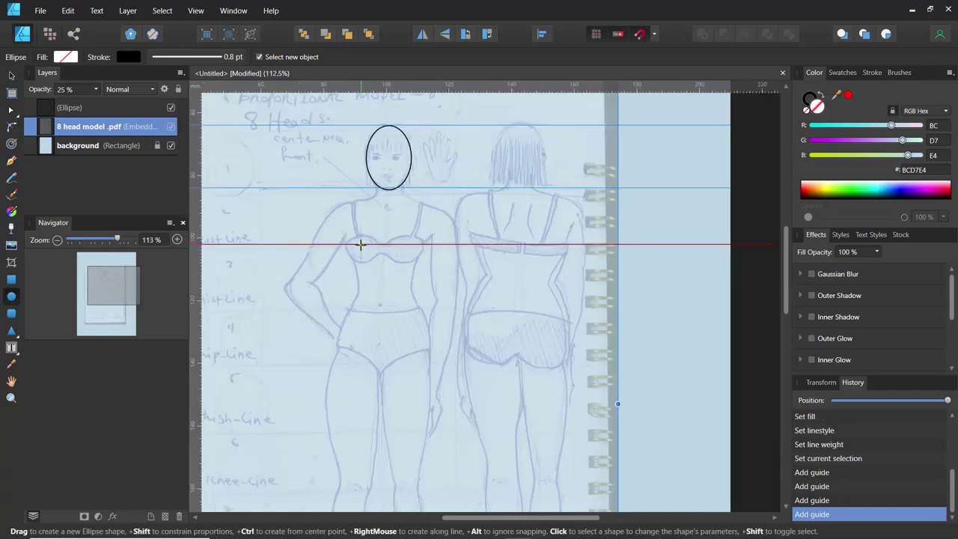
drag(291, 216, 355, 177)
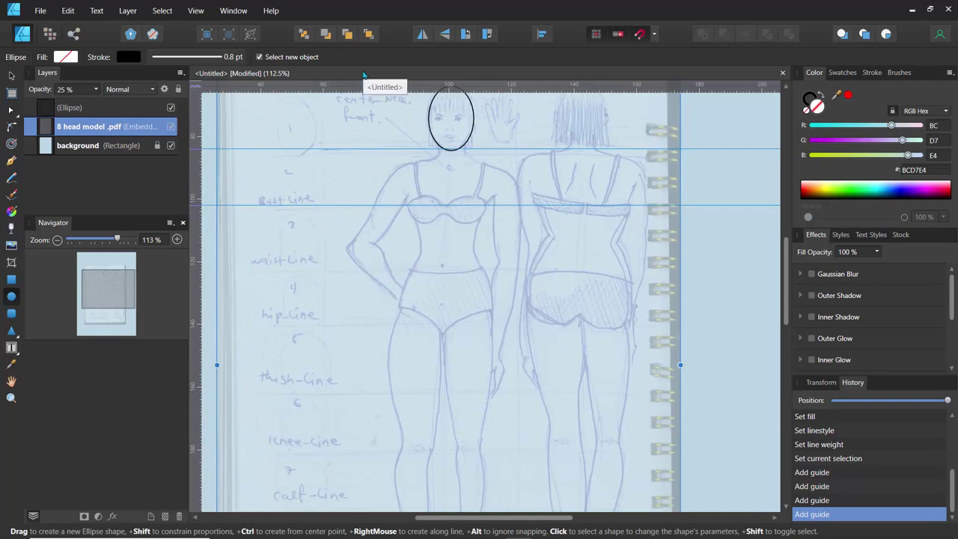
drag(364, 75, 372, 101)
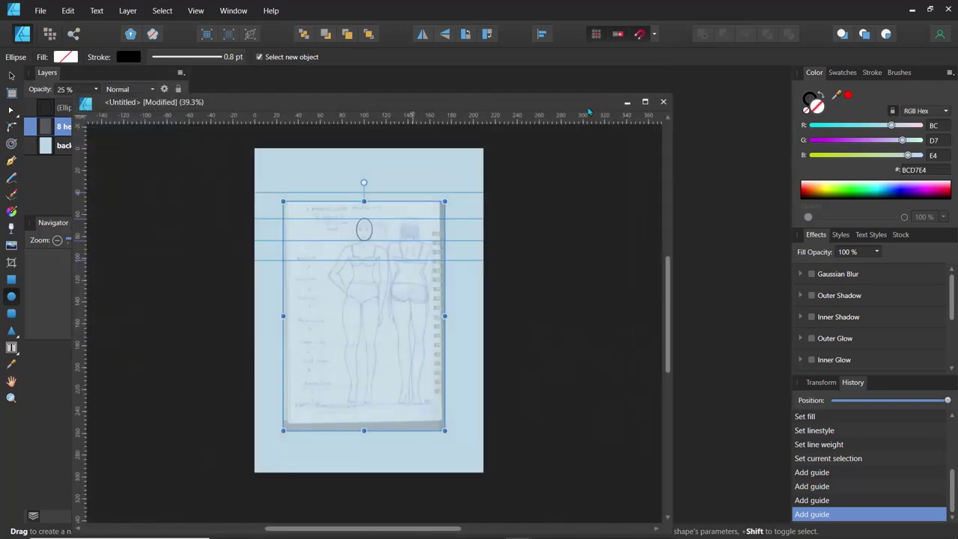
Step: Dock the floating untitled document back into the main workspace beside the panels
click(644, 103)
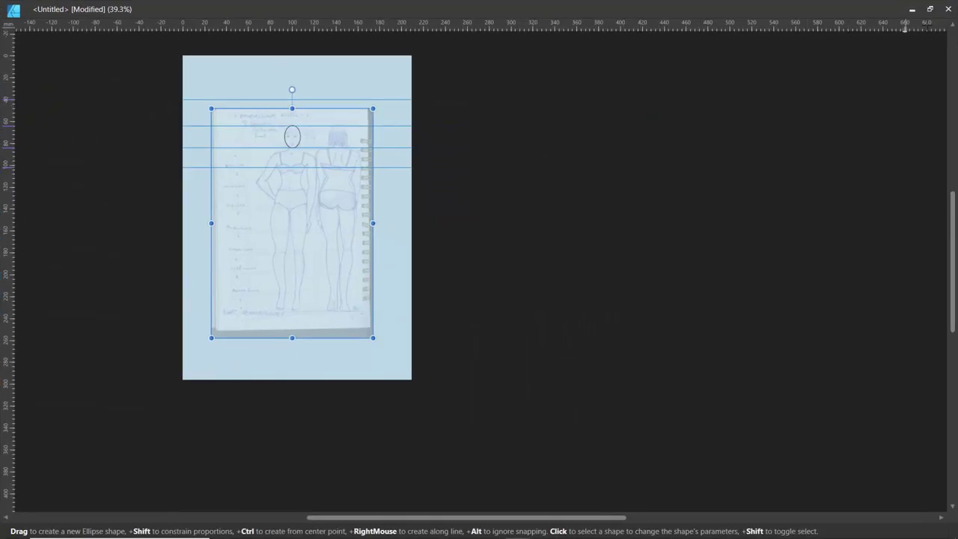
click(929, 9)
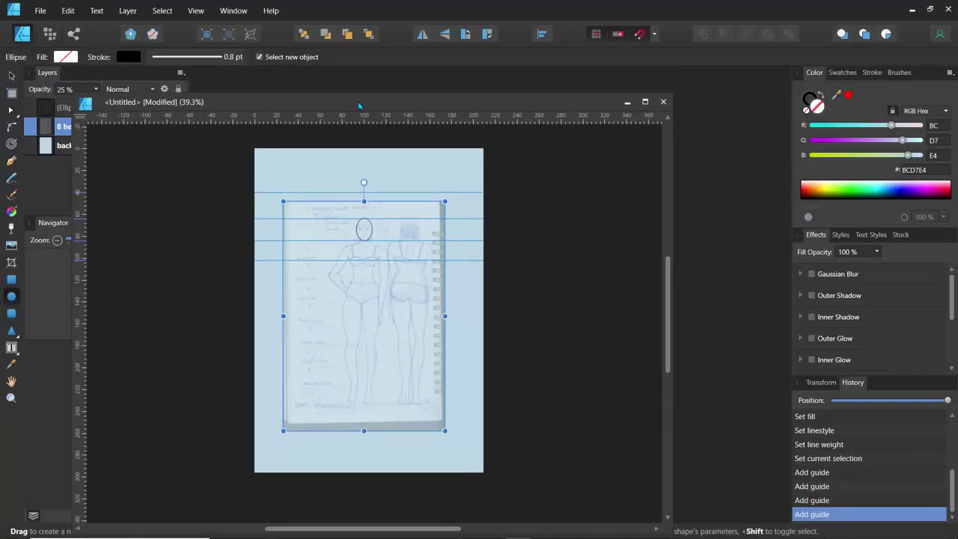
mouse_move(359, 108)
mouse_down()
mouse_move(457, 60)
mouse_move(468, 90)
mouse_move(454, 84)
mouse_up()
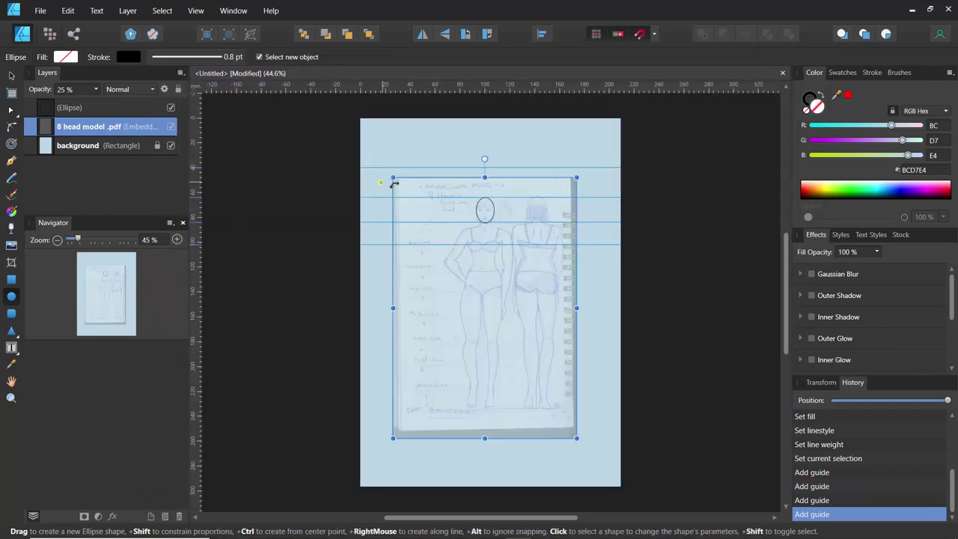
Step: Add horizontal guides at the waist, hip, thigh and knee lines
scroll(469, 224, up, 2)
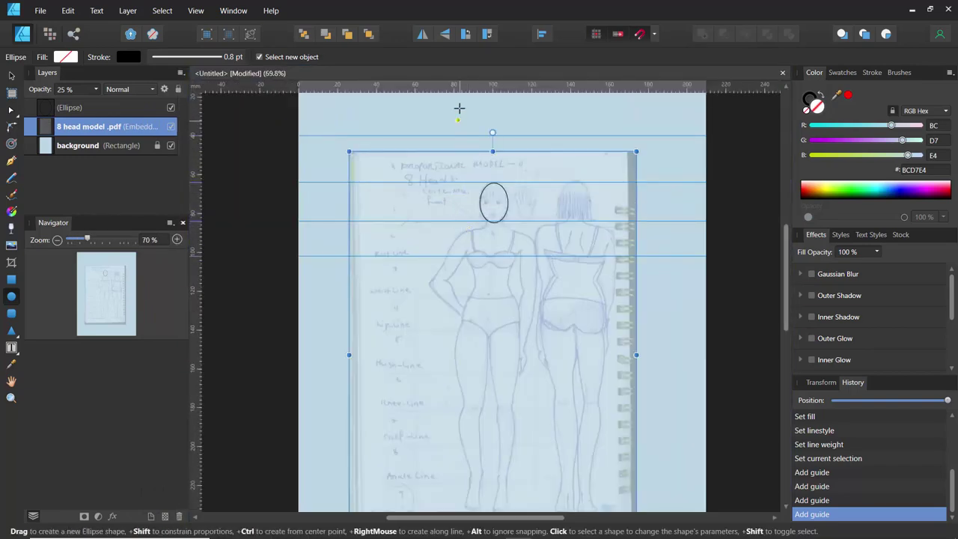
drag(457, 85, 466, 296)
drag(415, 88, 454, 330)
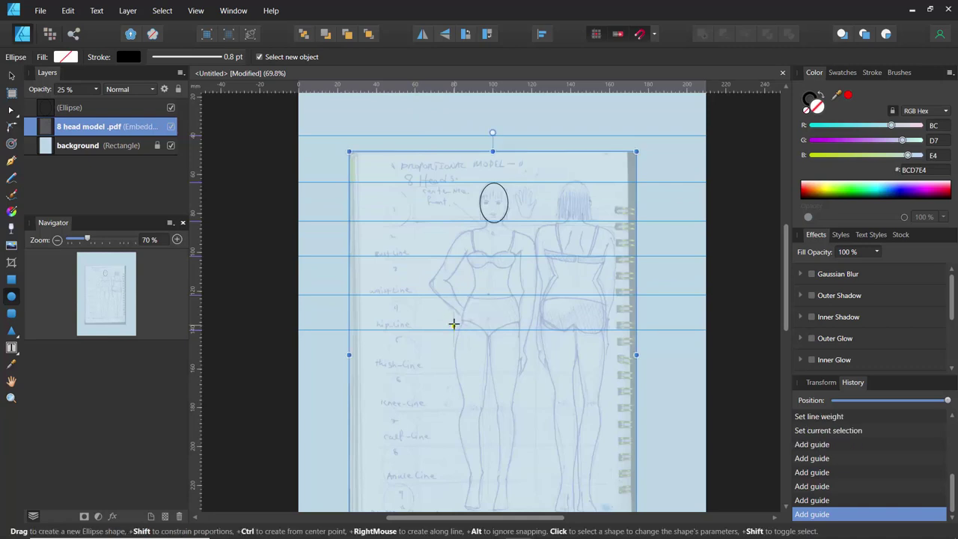
drag(383, 85, 421, 368)
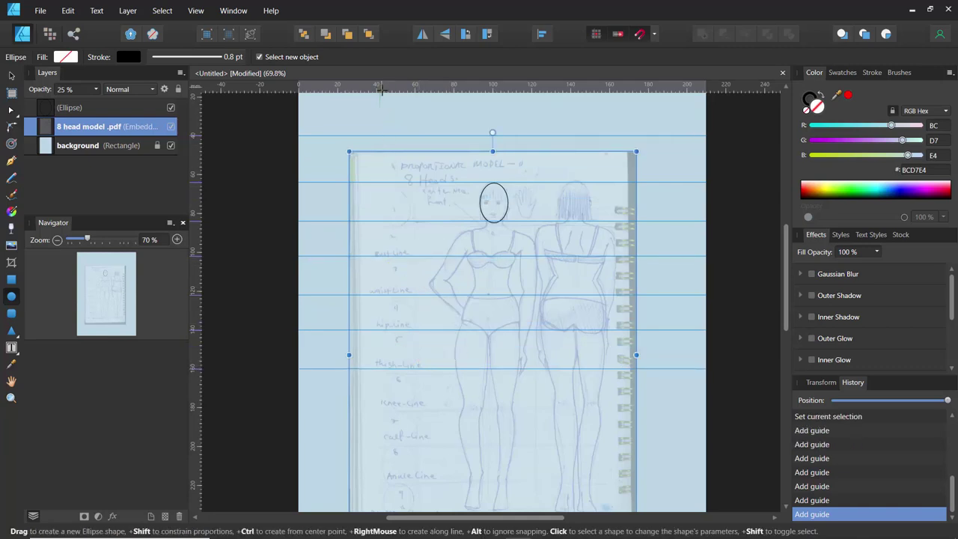
drag(382, 88, 450, 411)
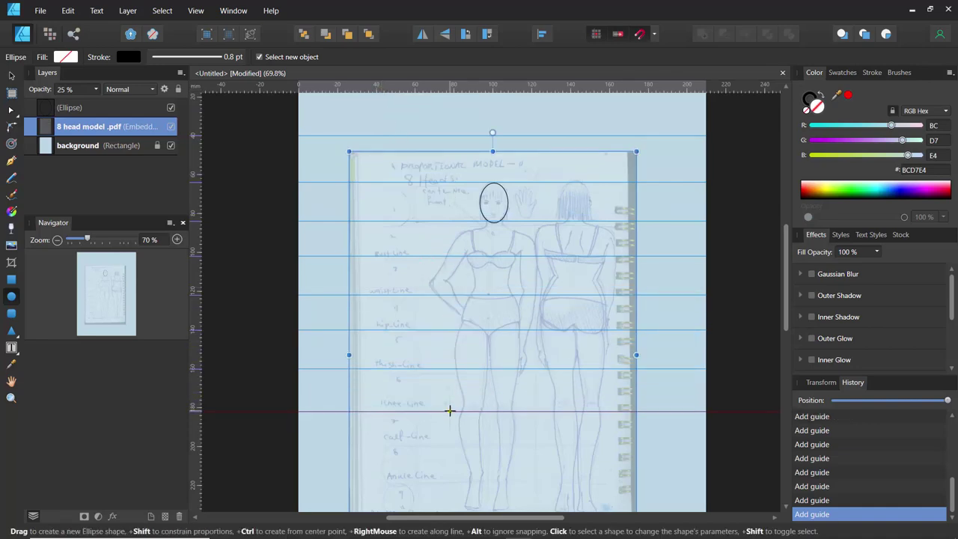
Step: Add horizontal guides at the calf, ankle and floor lines
scroll(451, 411, up, 4)
scroll(437, 398, down, 5)
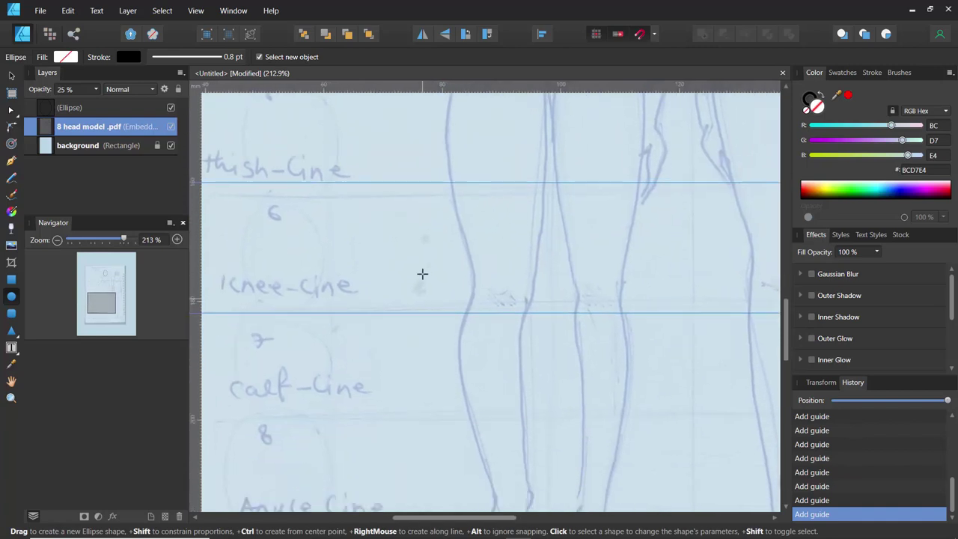
drag(395, 88, 411, 355)
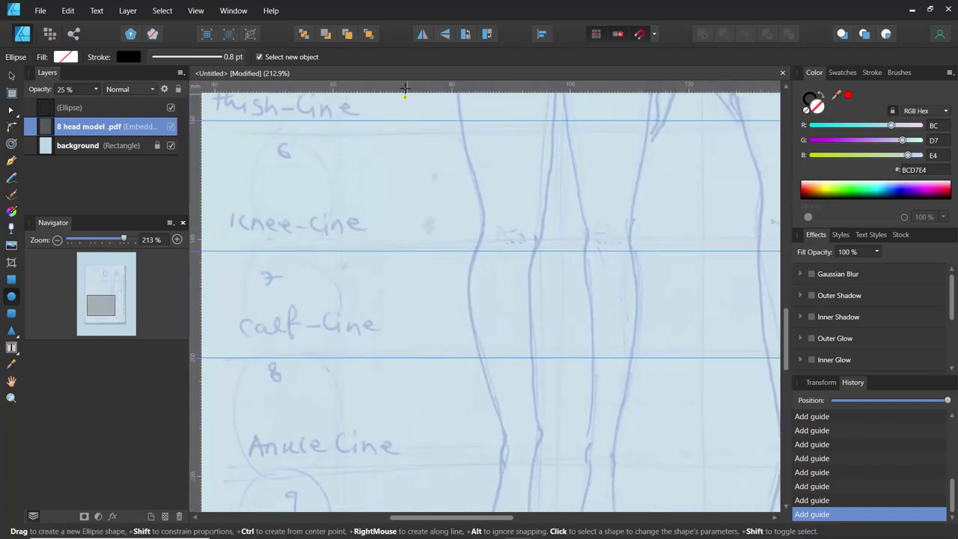
drag(405, 87, 442, 452)
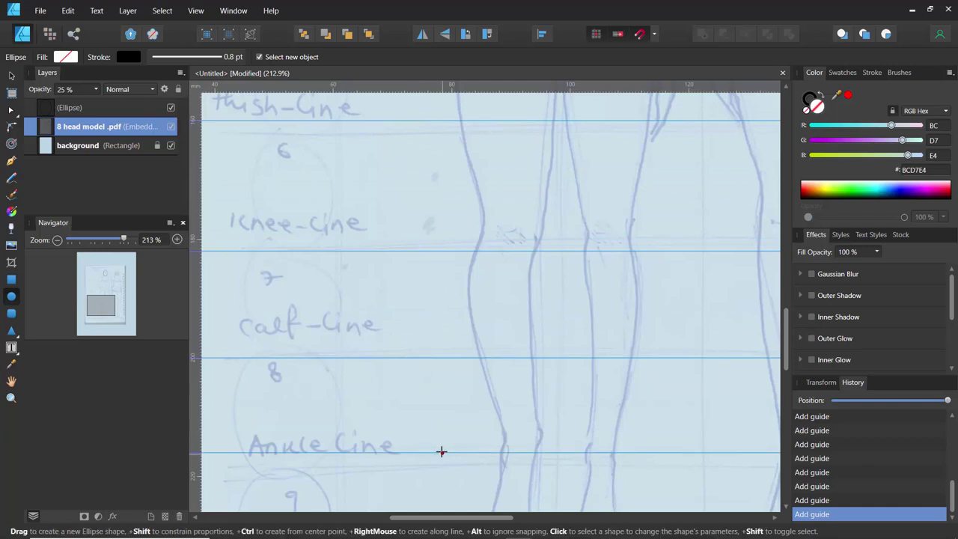
scroll(377, 363, down, 5)
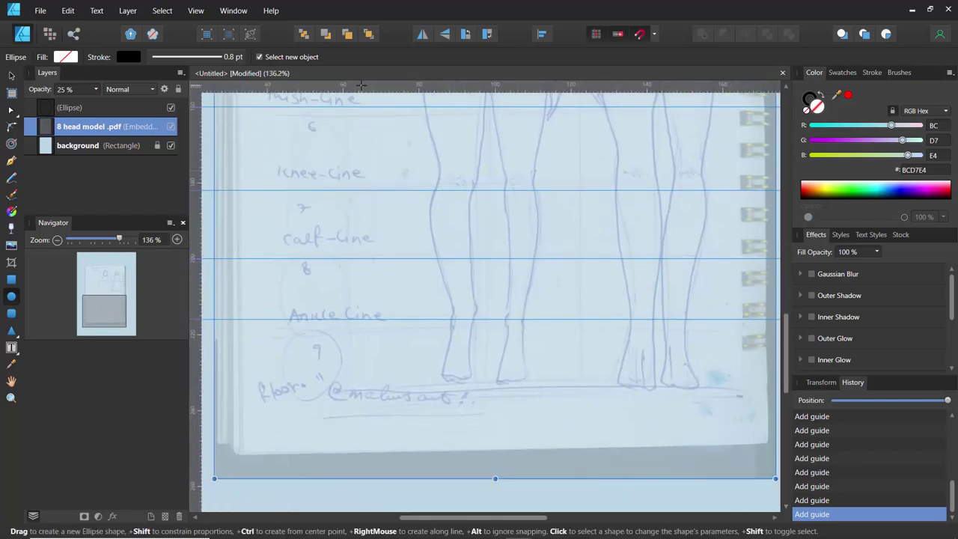
mouse_move(362, 85)
mouse_down()
mouse_move(389, 298)
mouse_move(387, 387)
mouse_up()
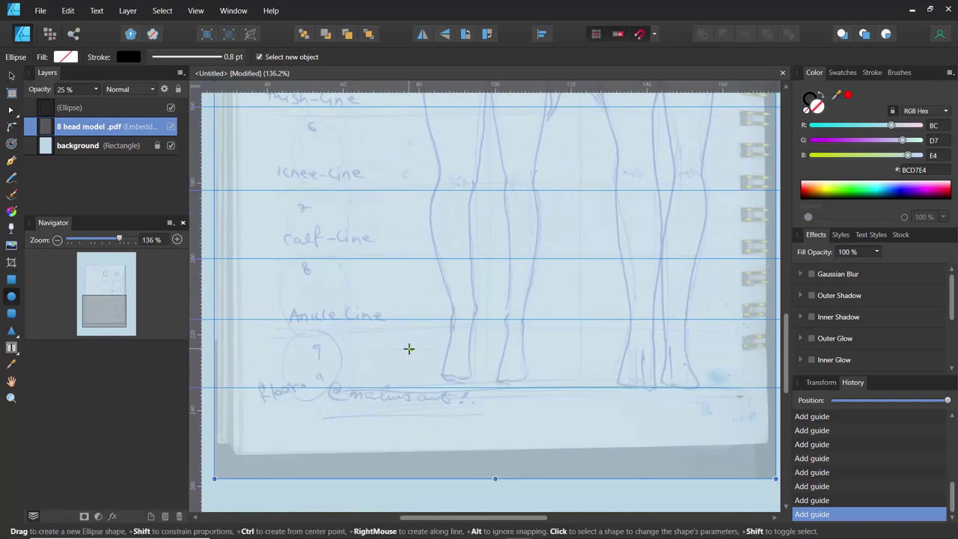
scroll(408, 349, down, 5)
scroll(384, 257, up, 5)
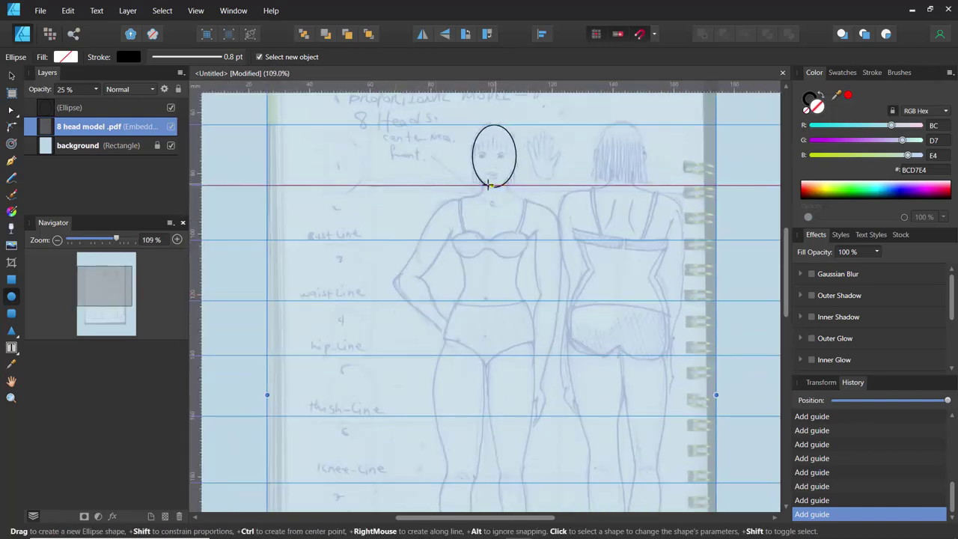
Step: With the Pen Tool active, place a vertical centre guide at about 100.9 mm through the head
click(11, 160)
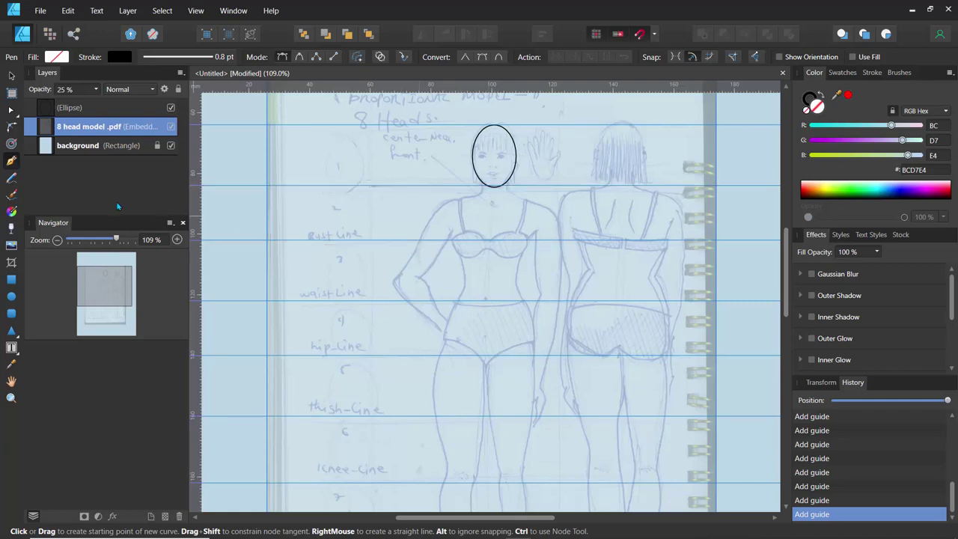
drag(196, 198, 495, 193)
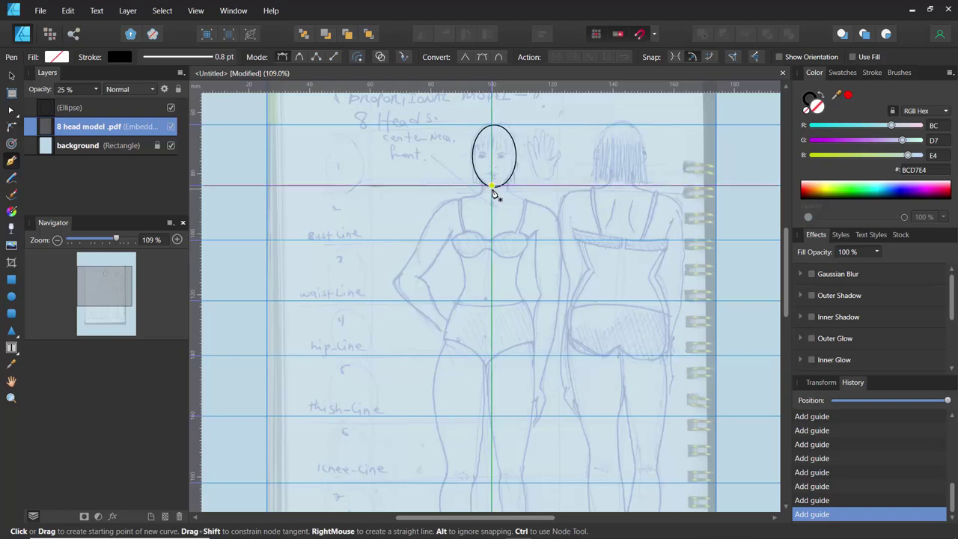
scroll(492, 199, up, 3)
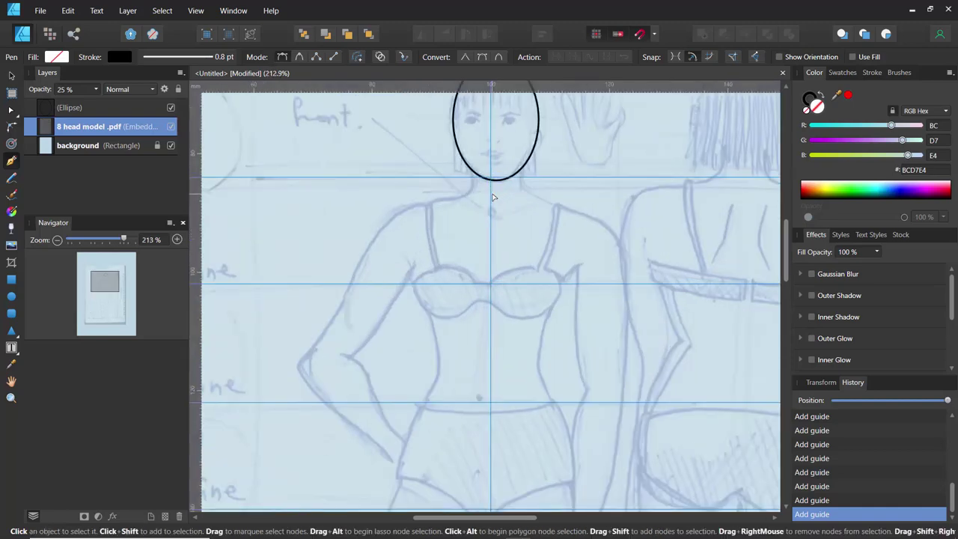
key(ctrl+z)
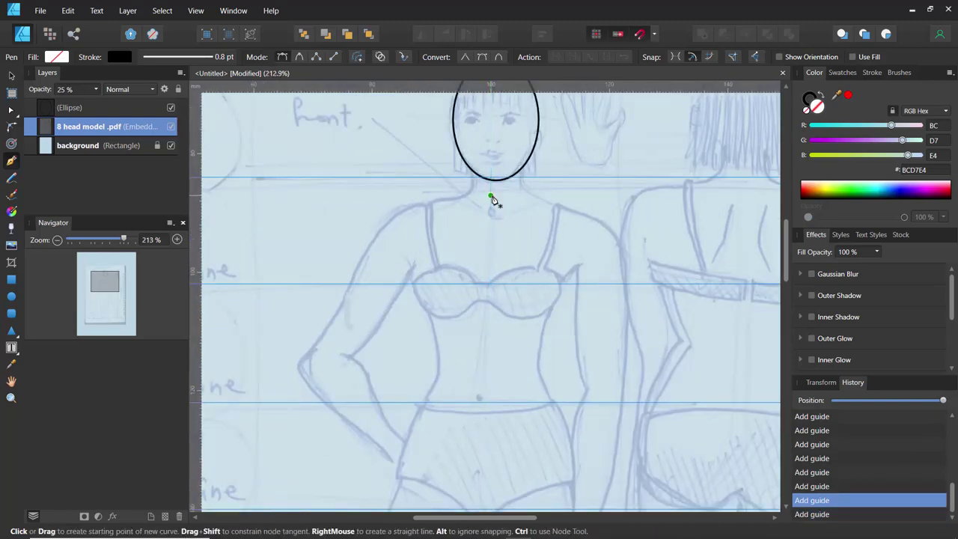
click(655, 34)
drag(196, 203, 498, 196)
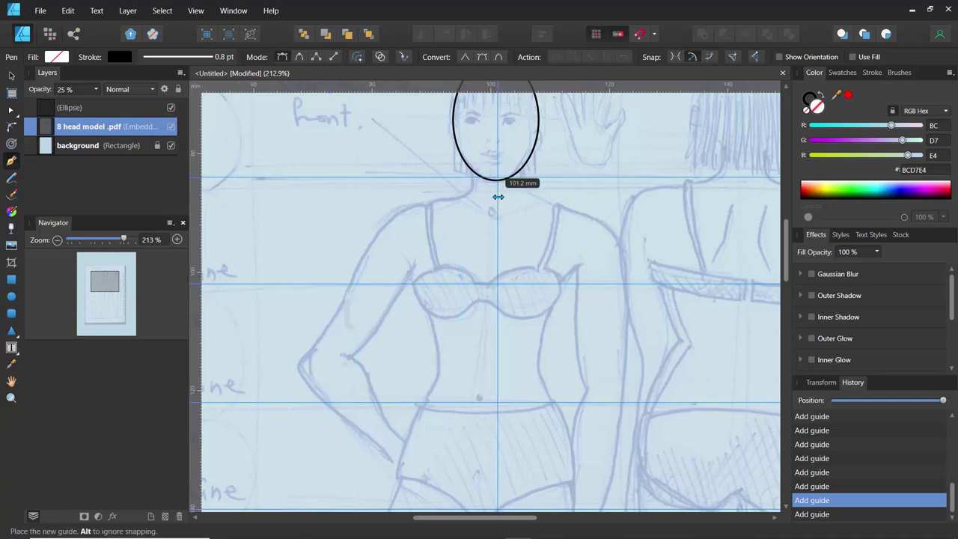
drag(497, 196, 496, 197)
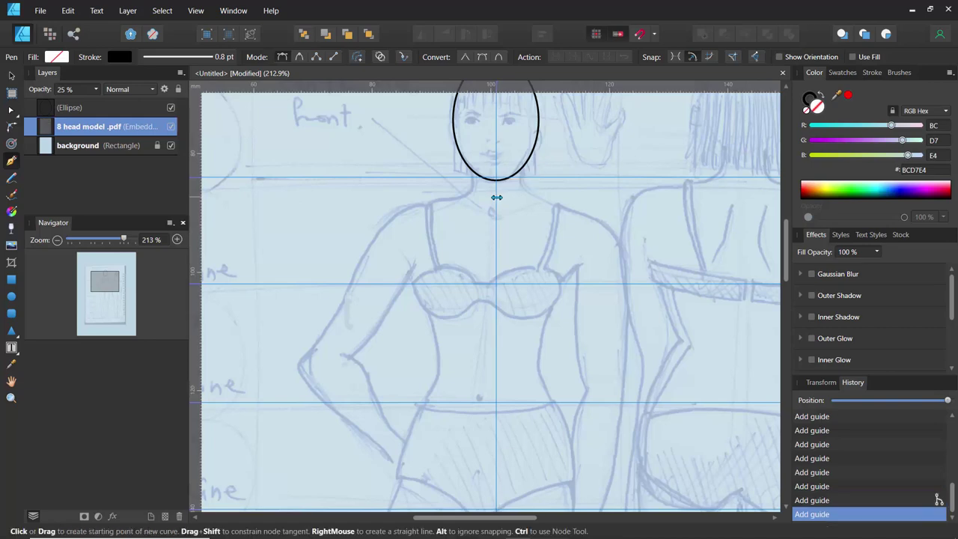
scroll(496, 197, down, 5)
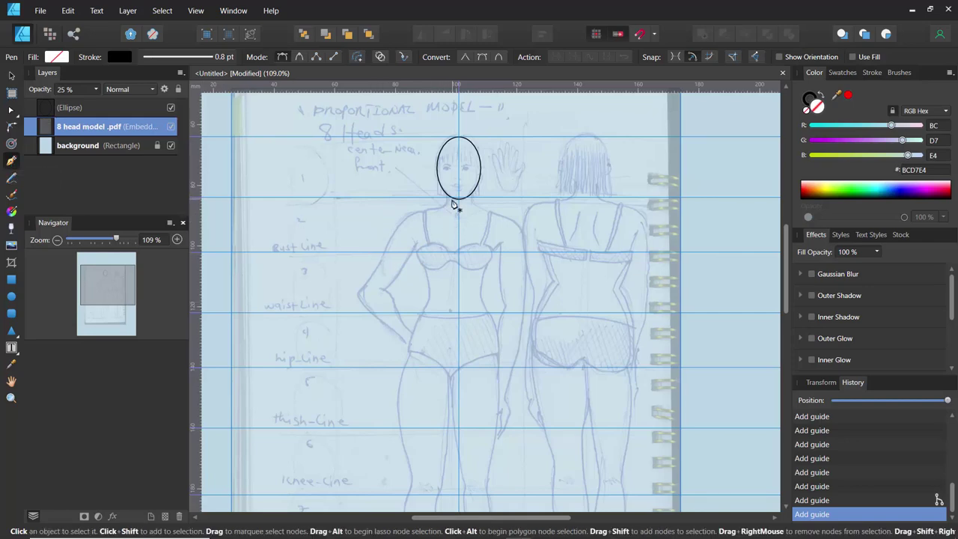
scroll(453, 205, up, 5)
scroll(451, 202, up, 3)
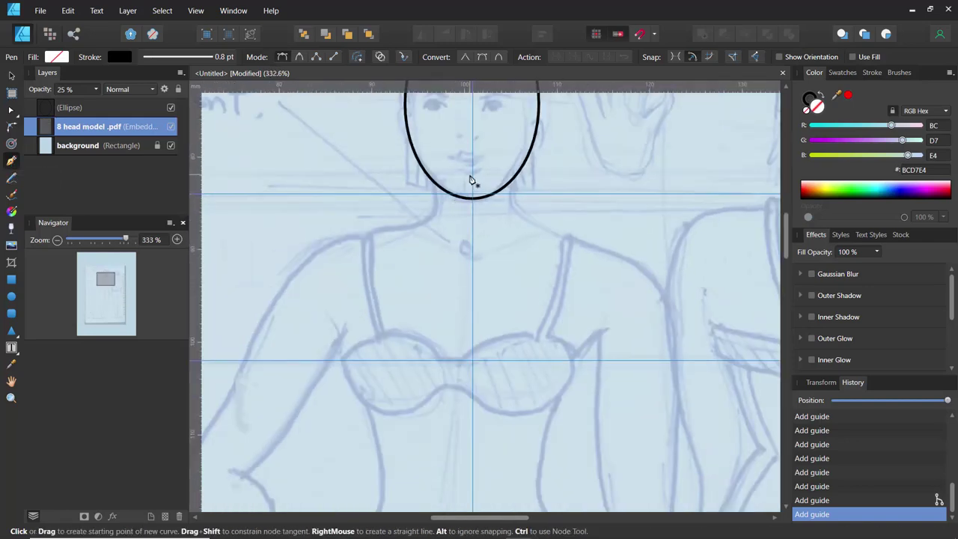
Step: Turn snapping on and start the pen path from the head's base through the neck to the shoulder
click(653, 38)
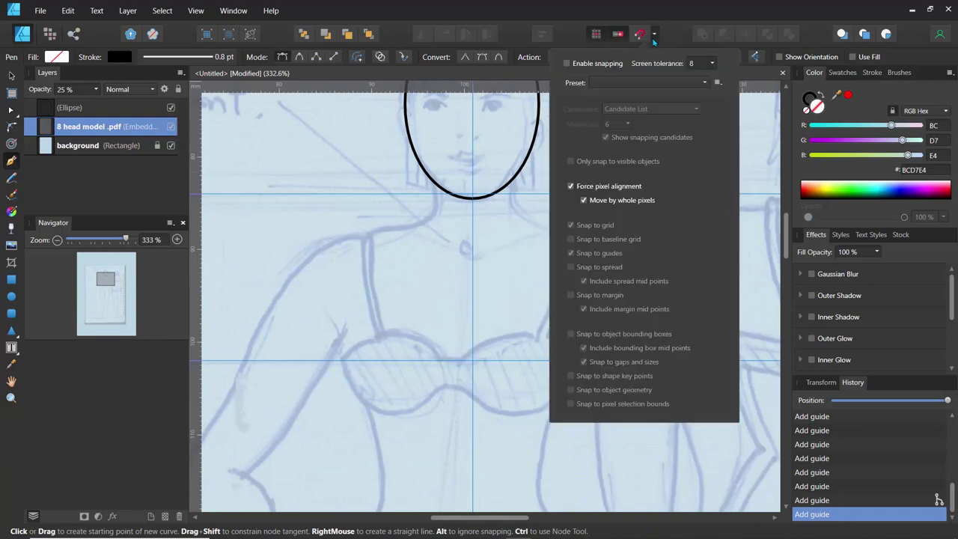
click(567, 63)
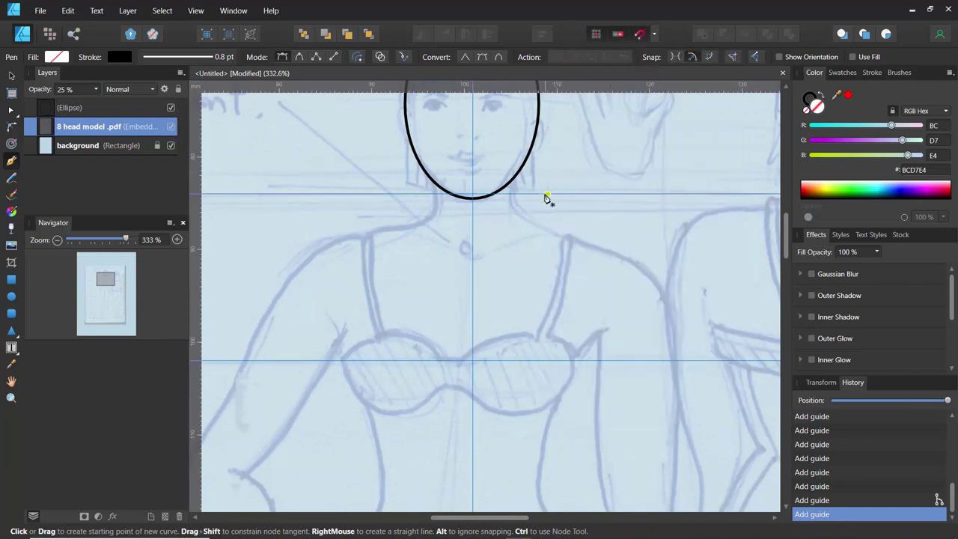
click(473, 185)
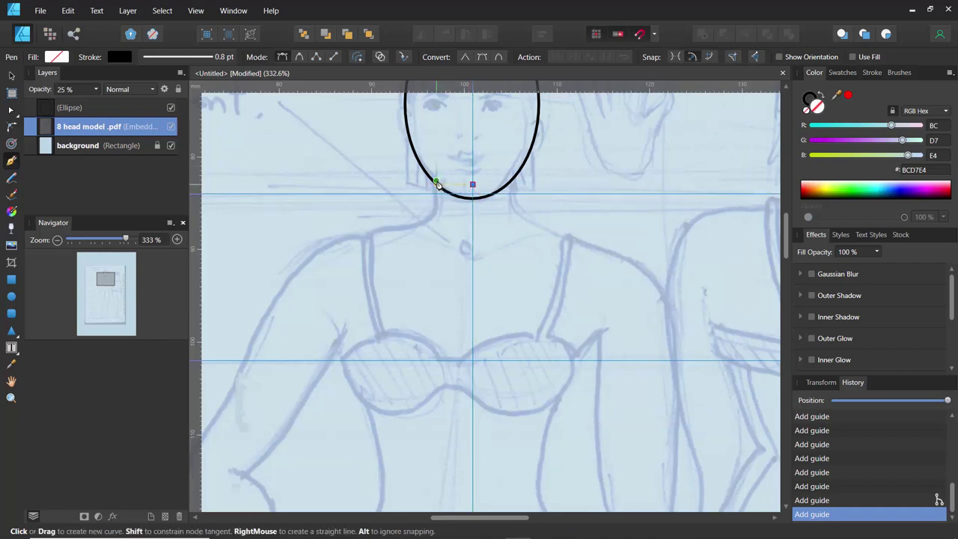
click(435, 185)
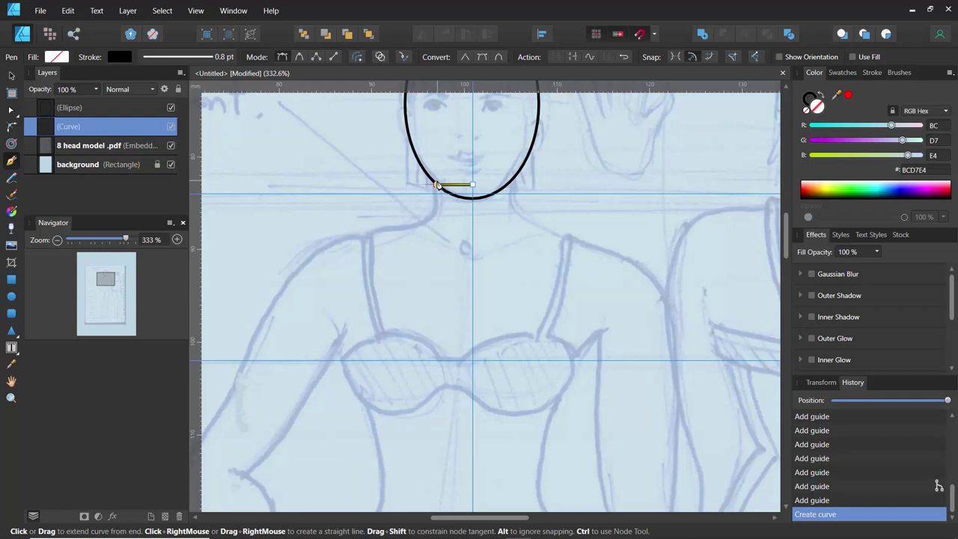
click(436, 221)
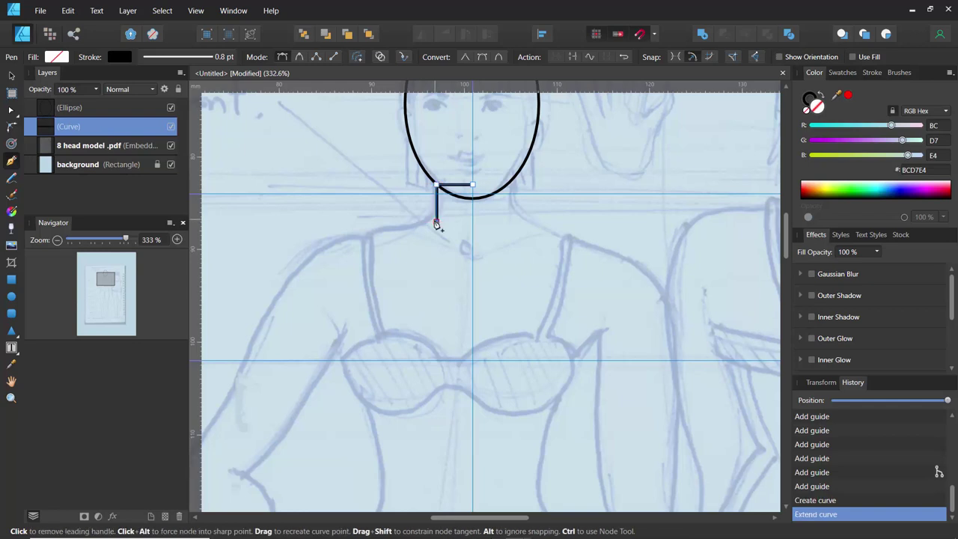
shift+click(327, 251)
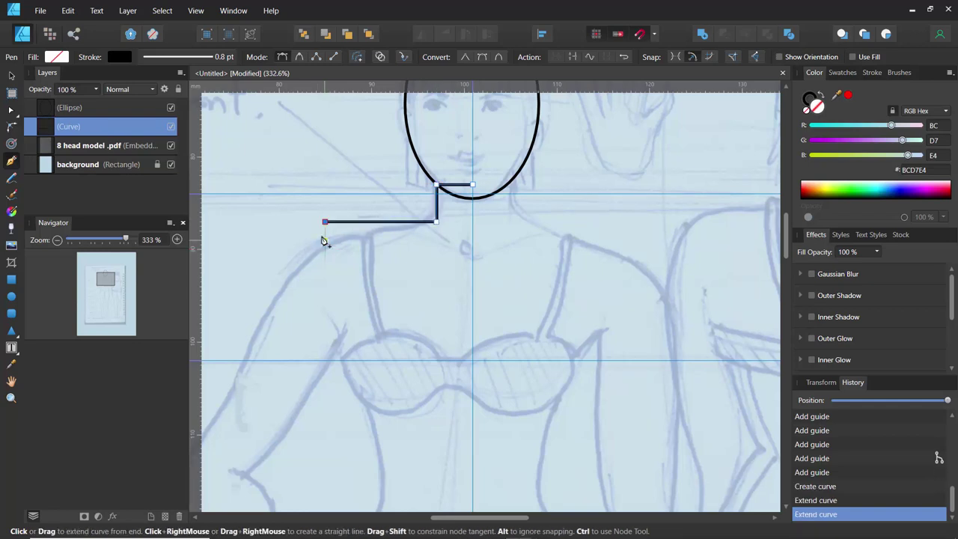
key(ctrl+z)
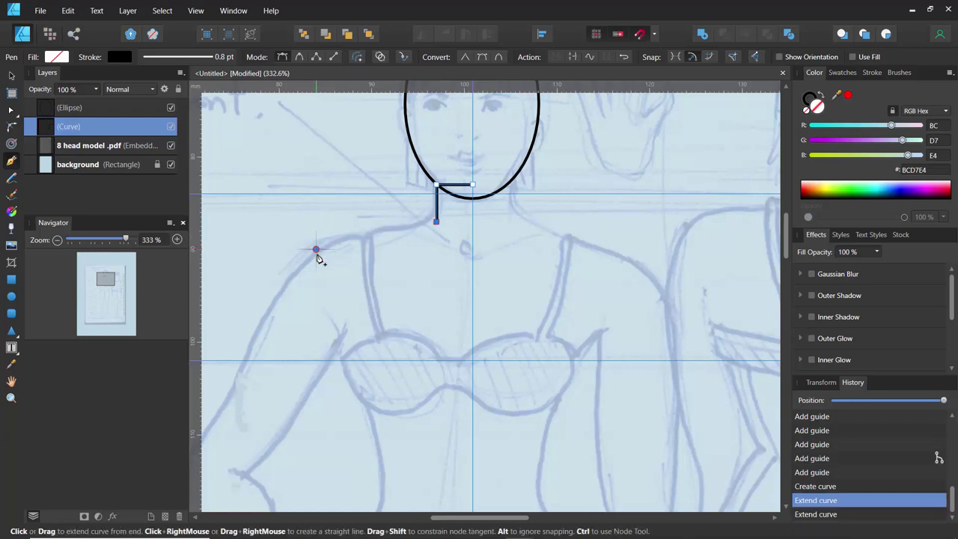
click(315, 249)
Step: Trace the outer arm, hand on hip, inner arm and torso side down to the hip
scroll(316, 253, down, 3)
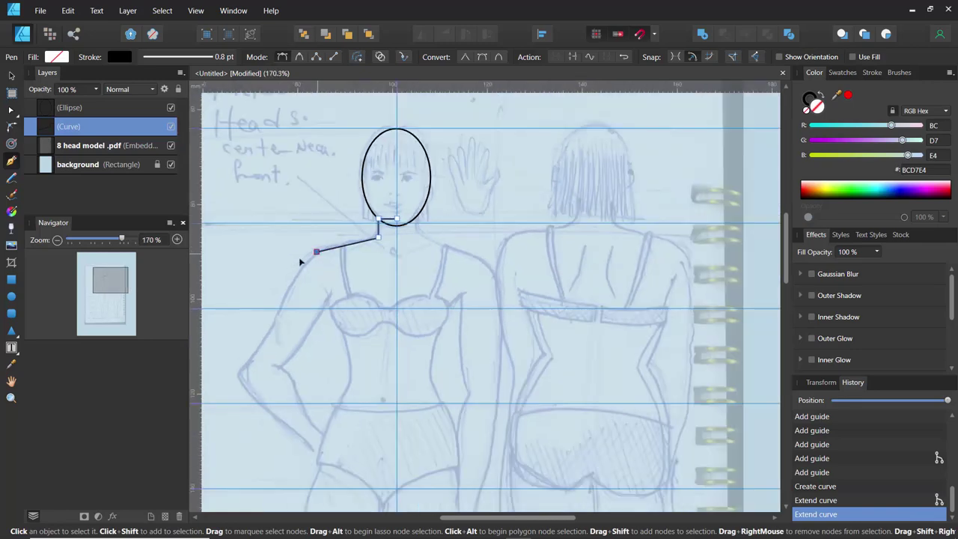
scroll(303, 240, down, 3)
scroll(303, 239, left, 2)
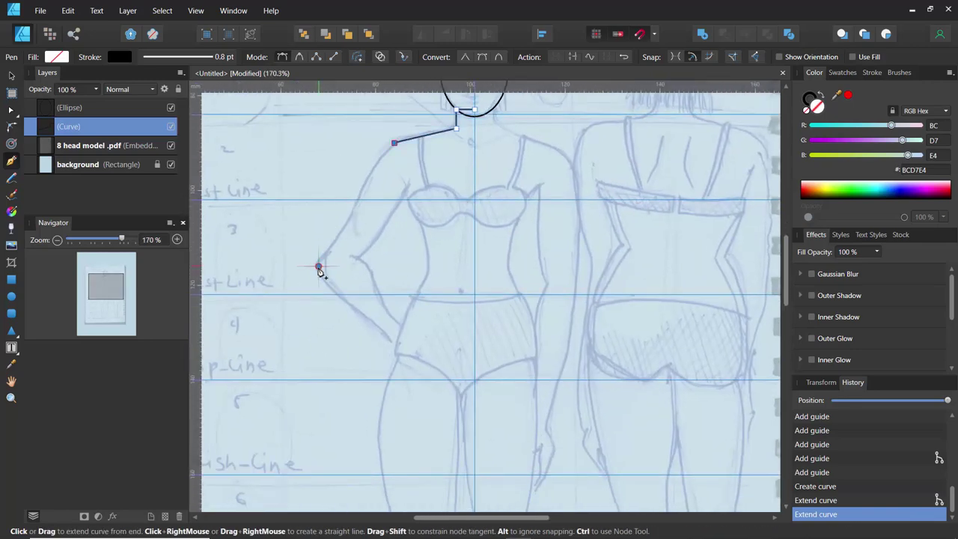
click(319, 268)
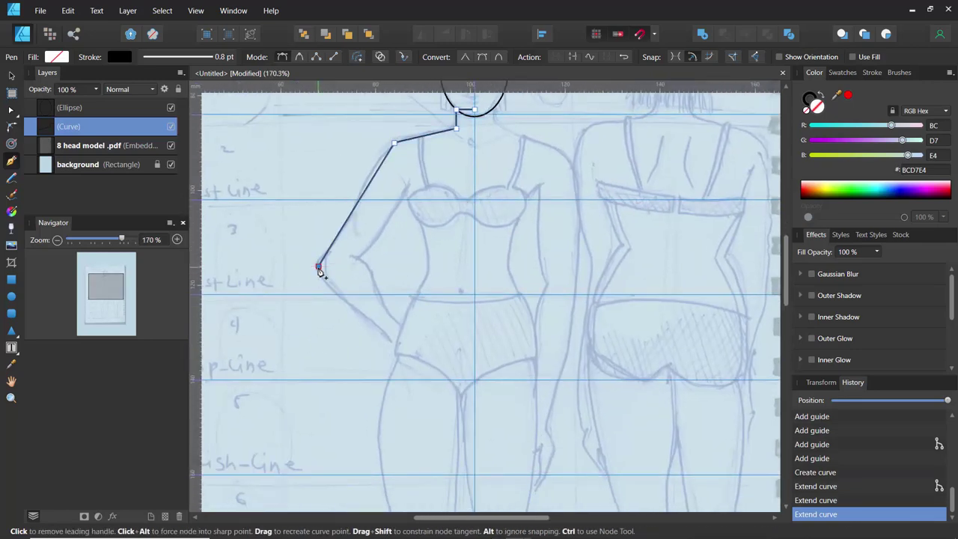
click(394, 350)
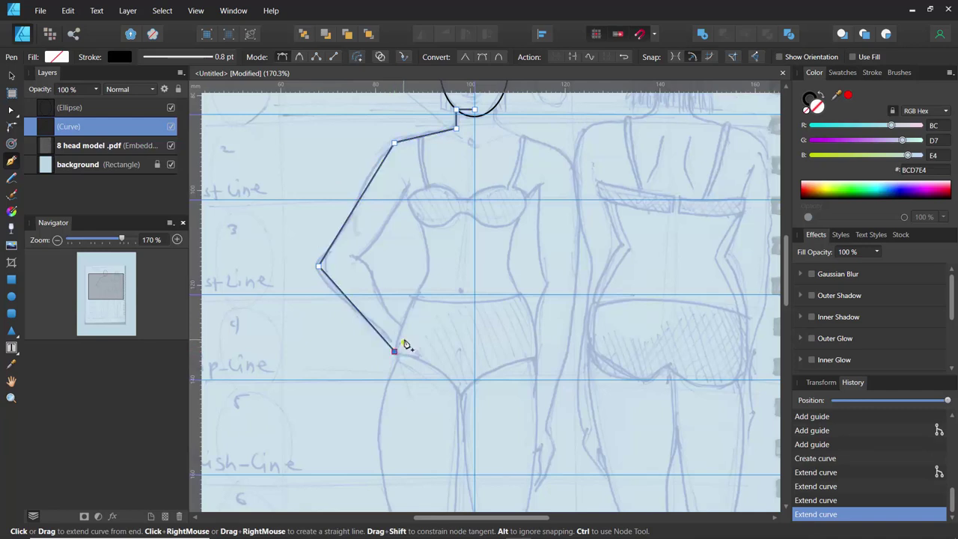
click(404, 333)
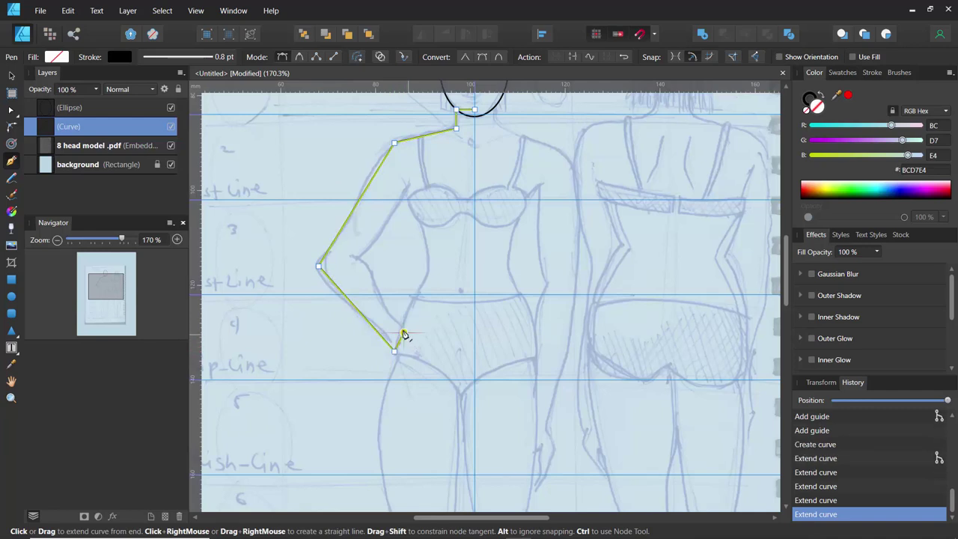
click(356, 257)
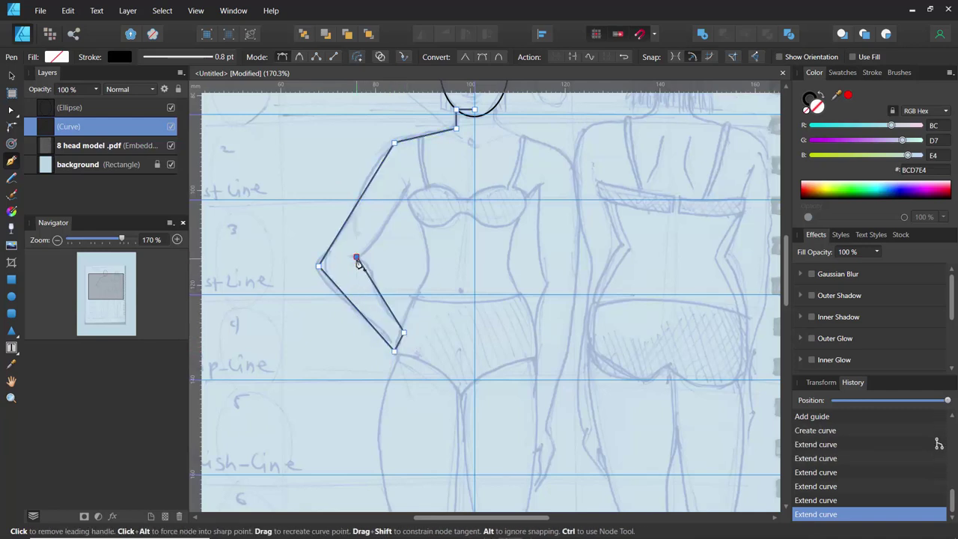
click(412, 191)
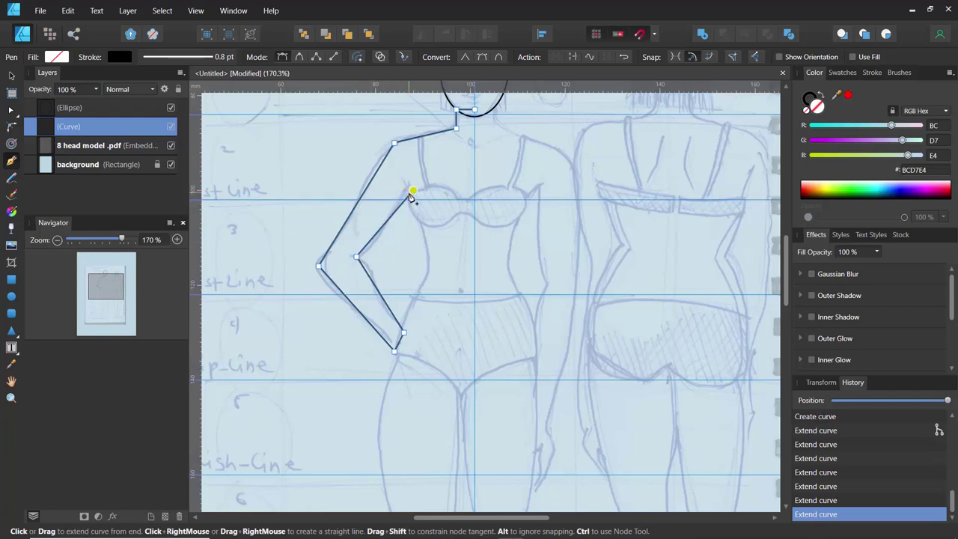
click(432, 266)
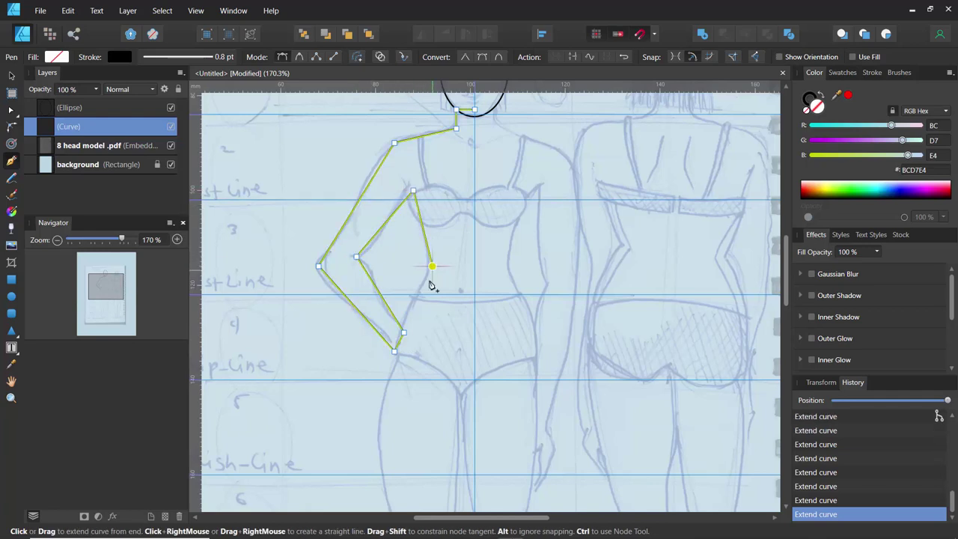
click(397, 371)
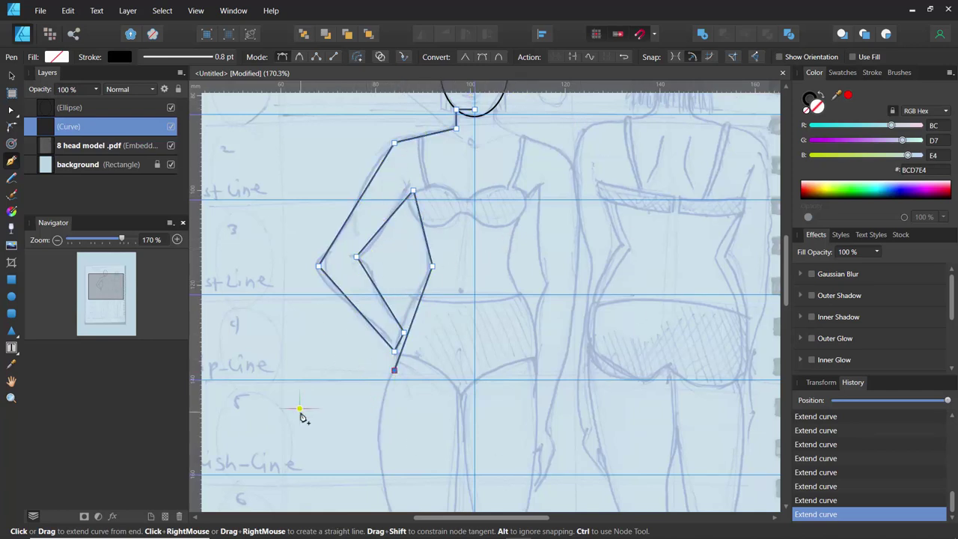
key(space)
Step: Continue the pen path down the outer thigh, knee and calf to the outer ankle
drag(291, 438, 296, 240)
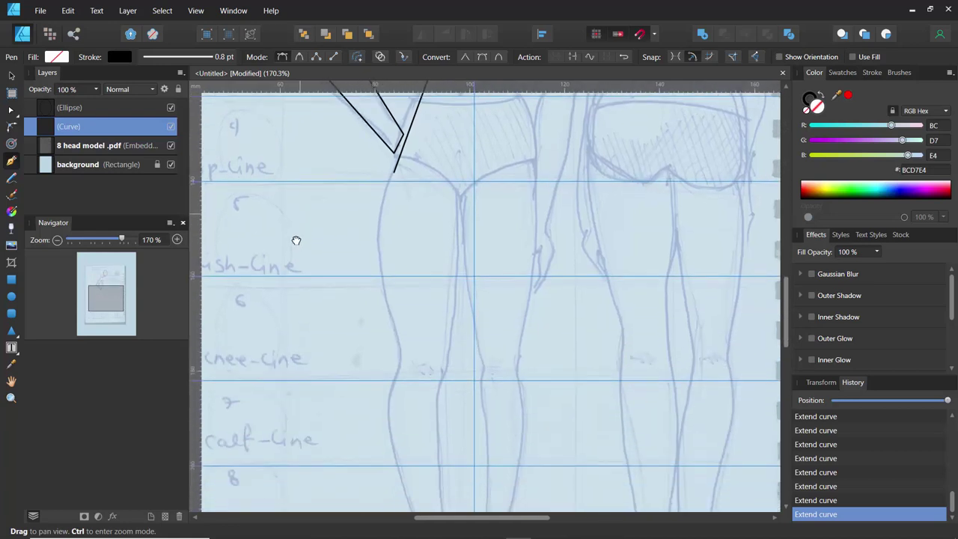
click(402, 352)
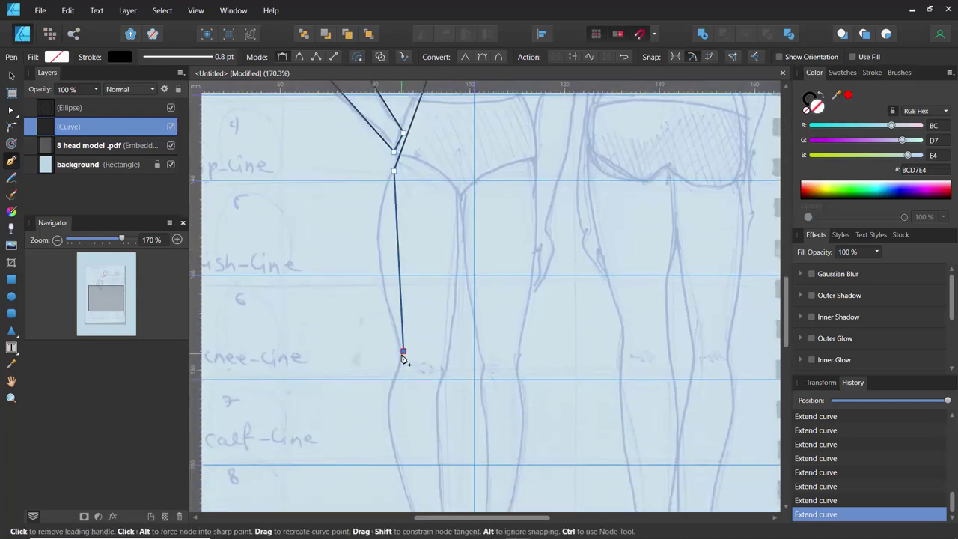
click(388, 407)
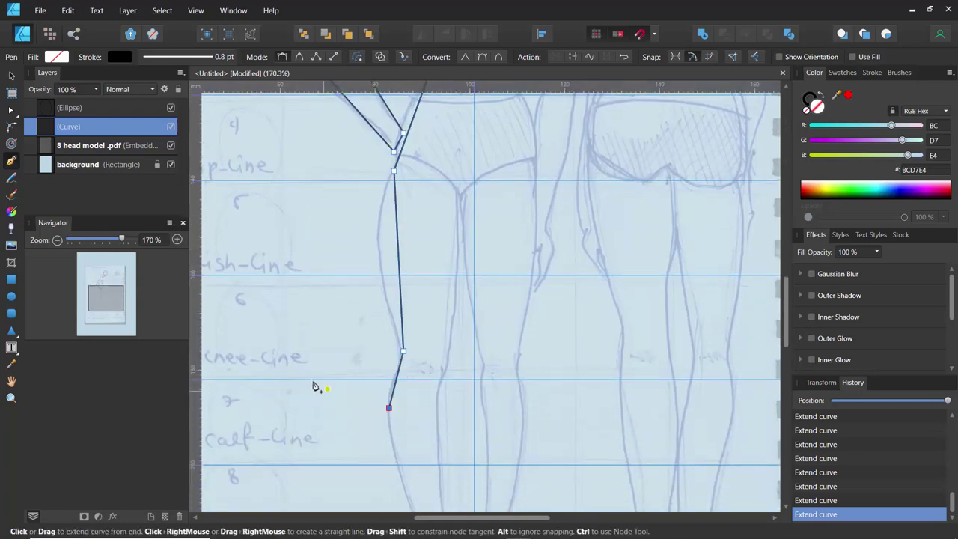
key(space)
drag(314, 387, 293, 143)
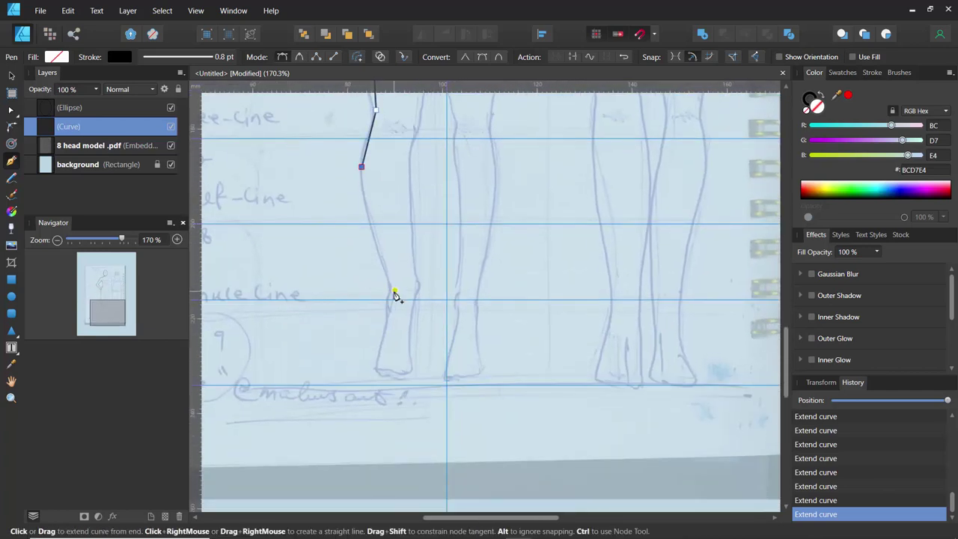
click(395, 281)
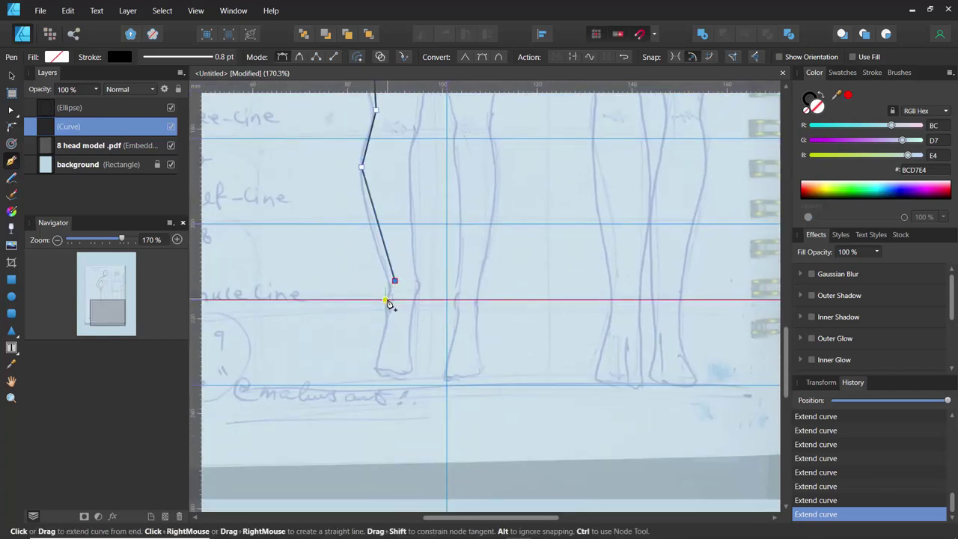
click(385, 303)
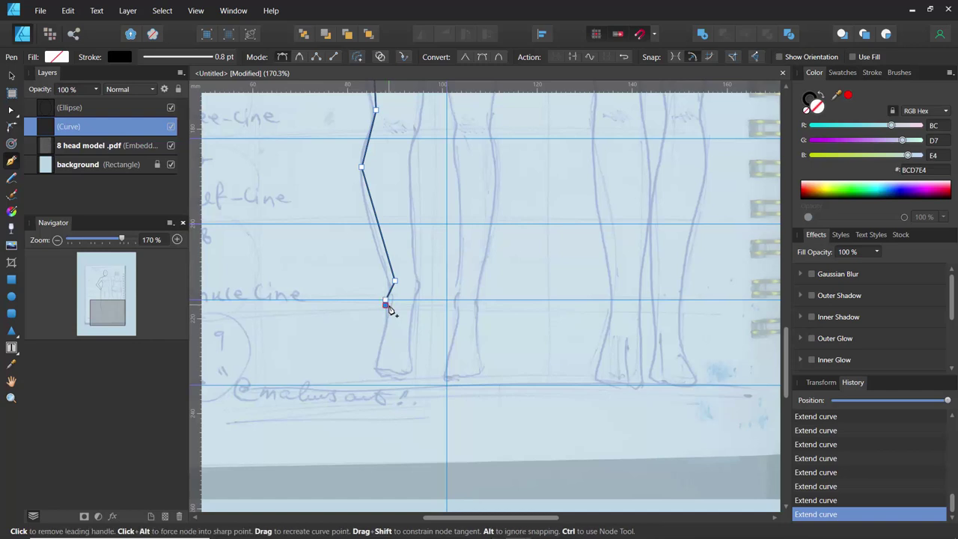
Step: Trace the heel, sole and inner side of the foot up to the inner ankle
click(376, 375)
click(413, 375)
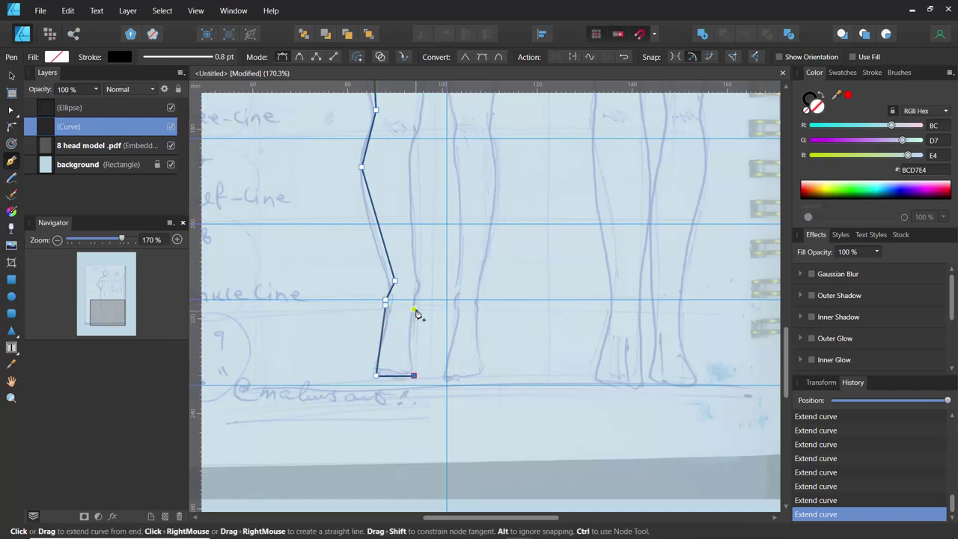
click(423, 283)
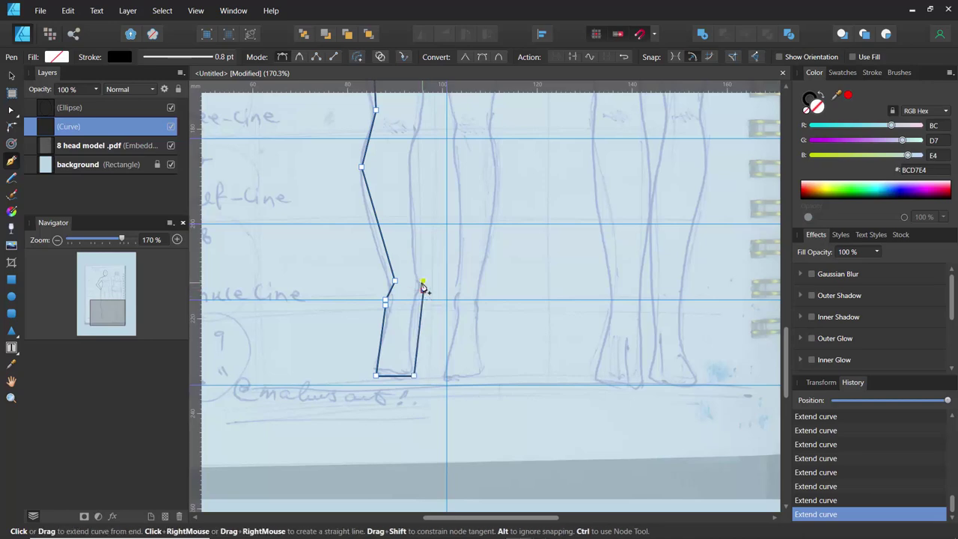
click(415, 281)
key(space)
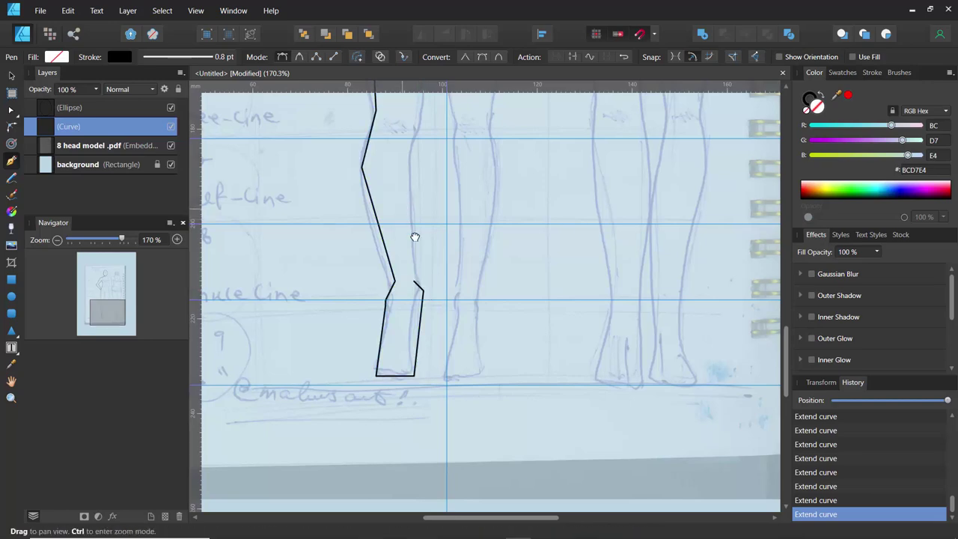
drag(414, 236, 441, 367)
Step: Run the path up the inner calf and knee to the crotch
click(431, 368)
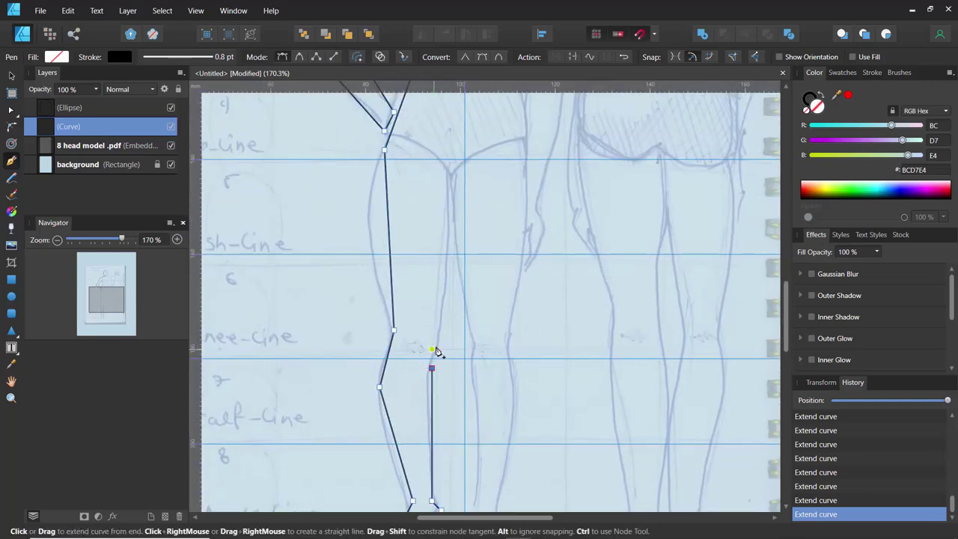
click(440, 340)
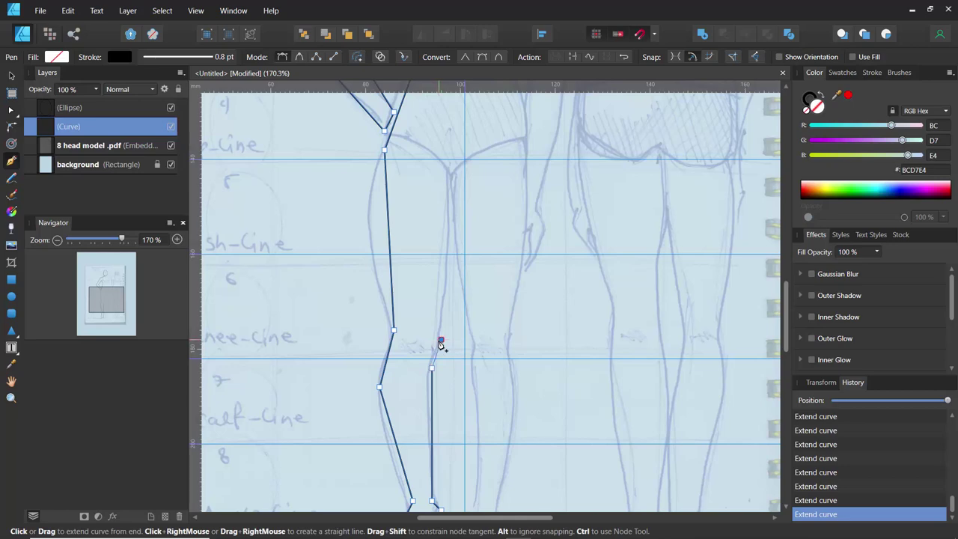
click(456, 176)
key(space)
drag(415, 194, 413, 406)
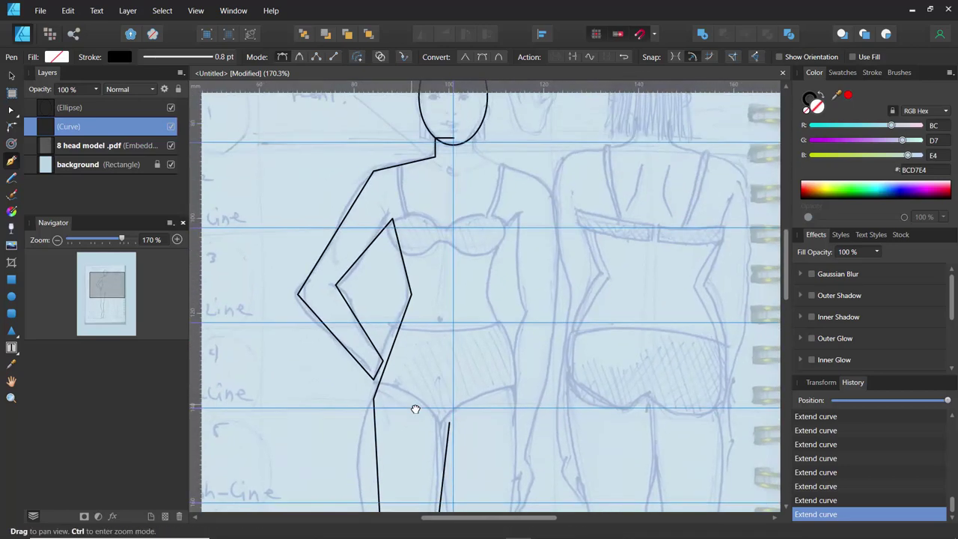
Step: Close the outline at the neck node, undoing a stray segment deletion and an accidental move
click(453, 141)
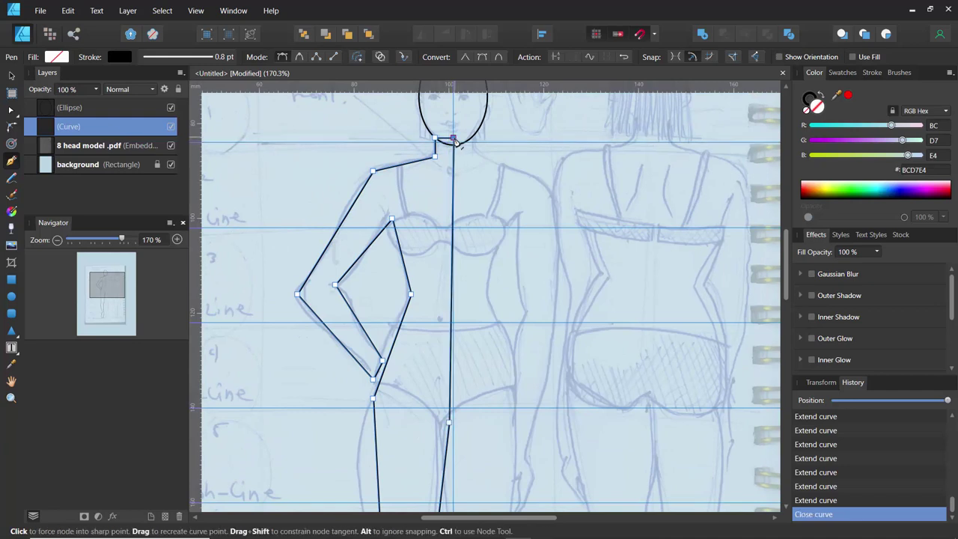
ctrl+click(412, 161)
key(Delete)
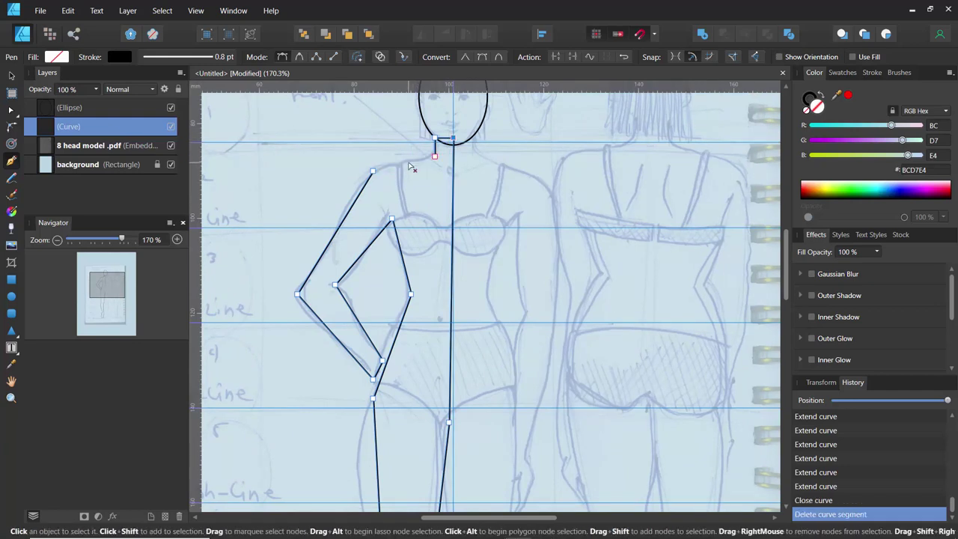
key(ctrl+z)
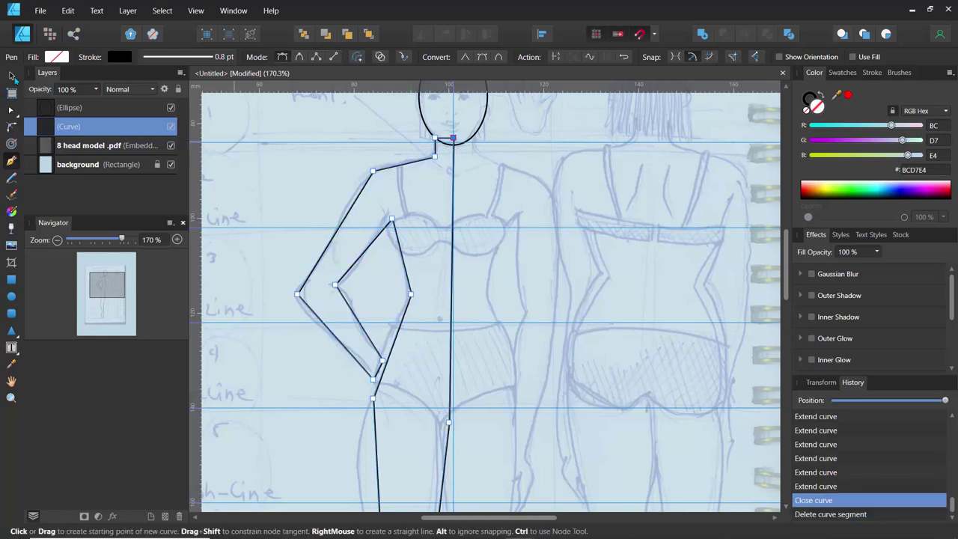
click(12, 76)
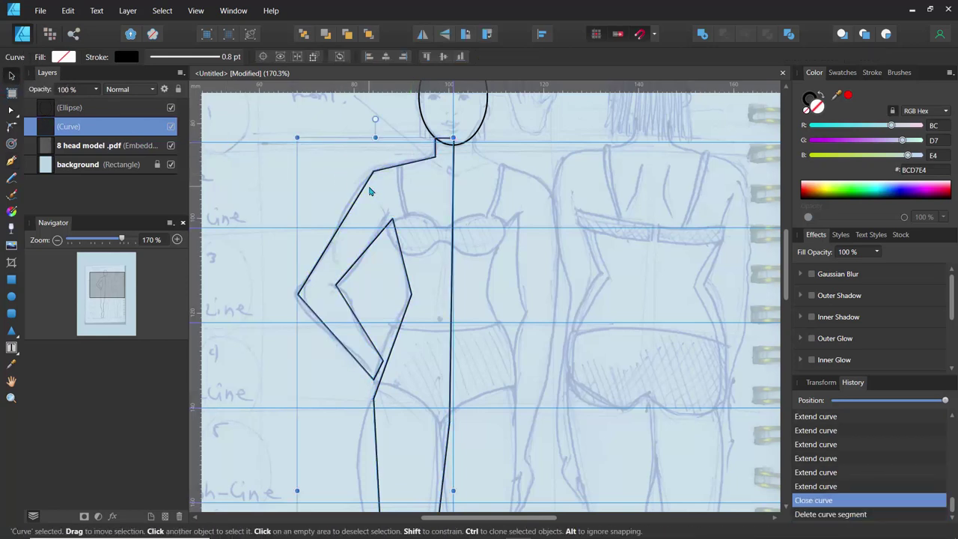
scroll(369, 192, down, 5)
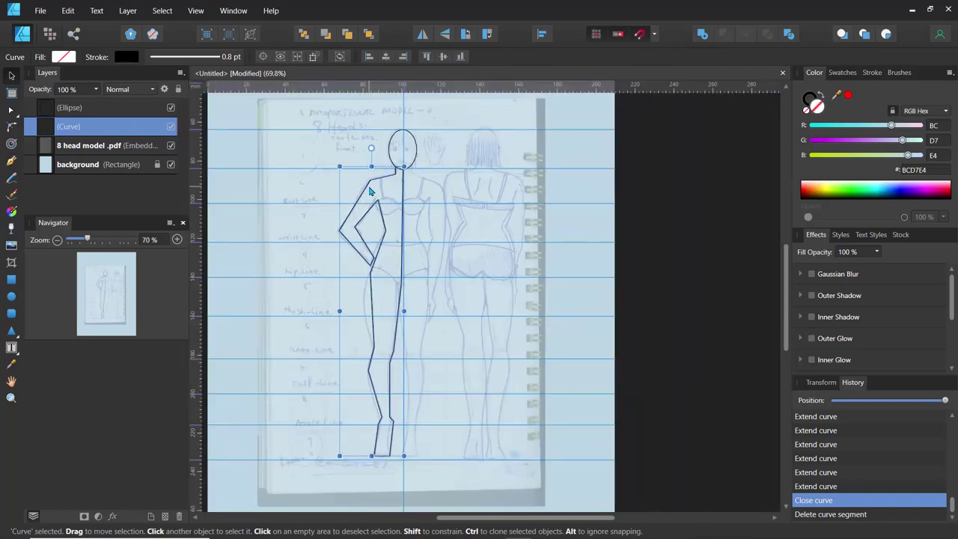
drag(392, 188, 356, 205)
key(ctrl+z)
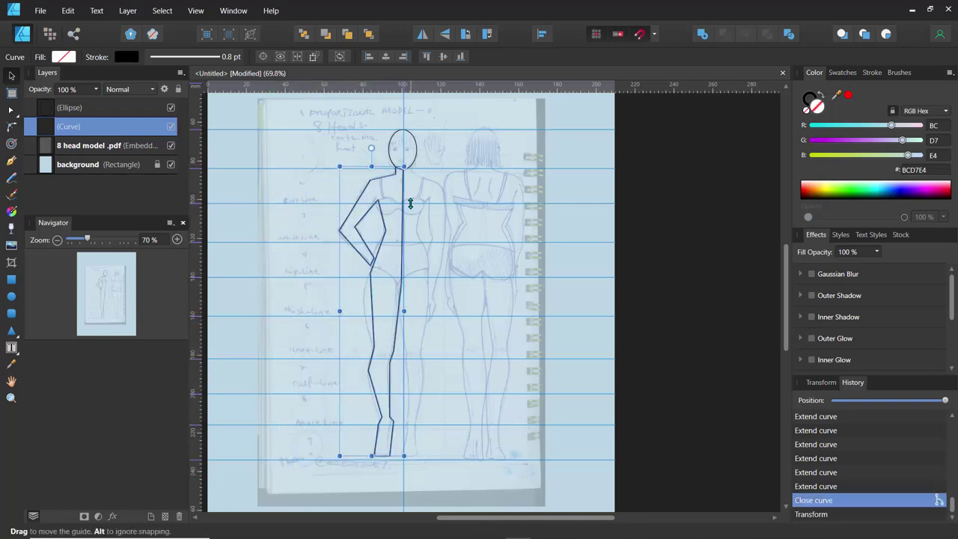
scroll(410, 203, up, 5)
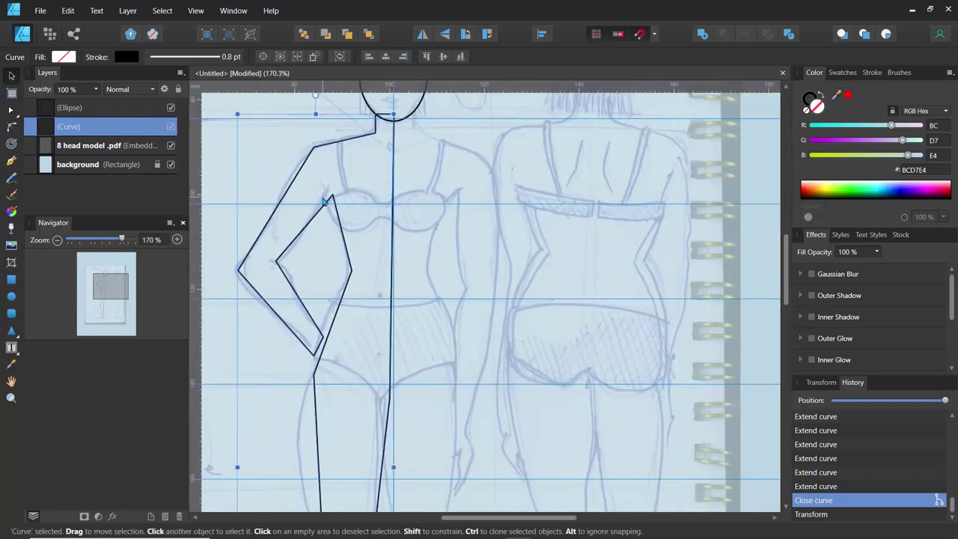
Step: Duplicate the half-body outline with Ctrl+J, flip it horizontally and move it right of the centre guide
key(ctrl+j)
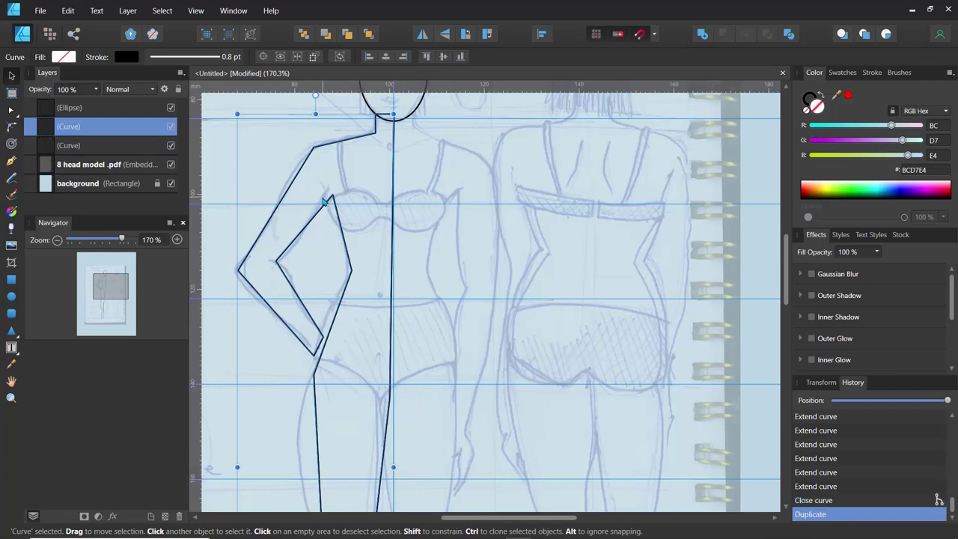
click(102, 146)
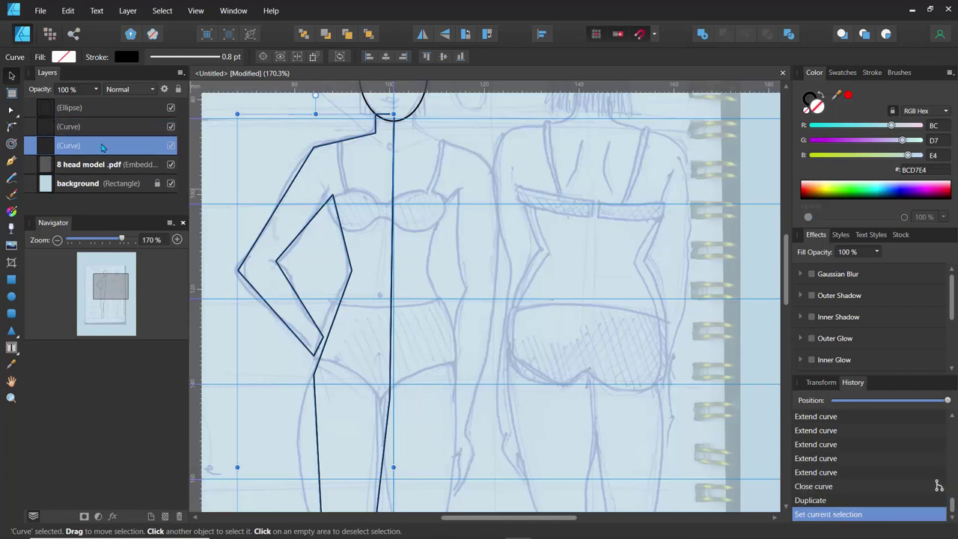
click(422, 35)
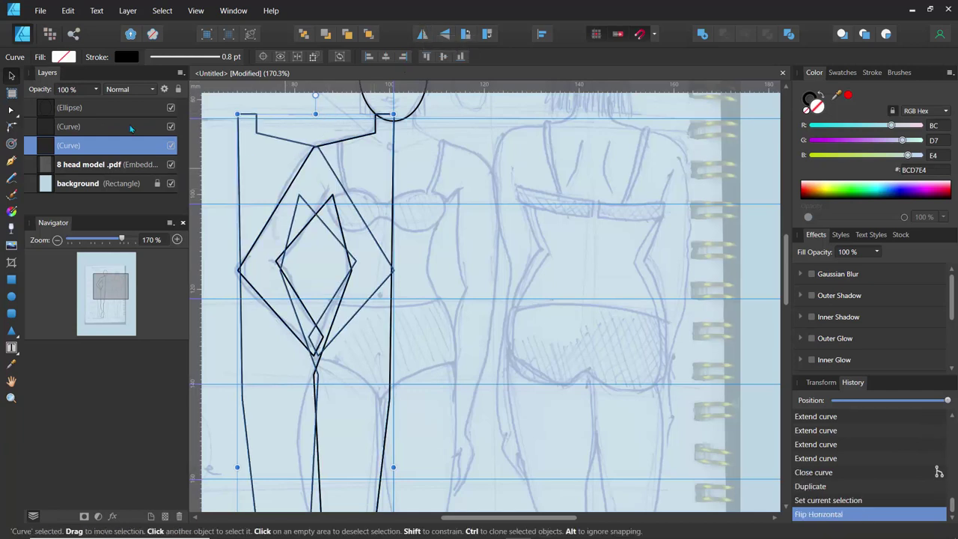
drag(290, 186, 439, 190)
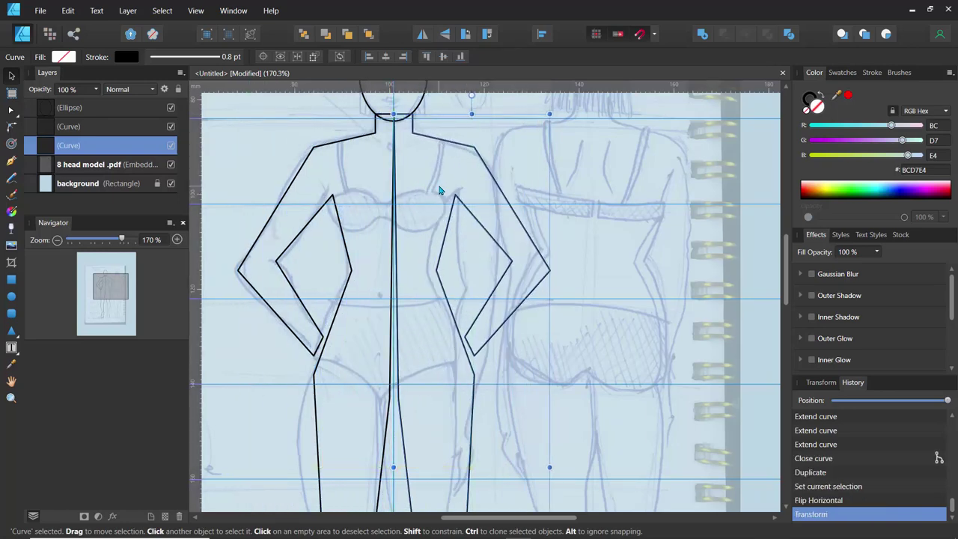
scroll(440, 191, down, 5)
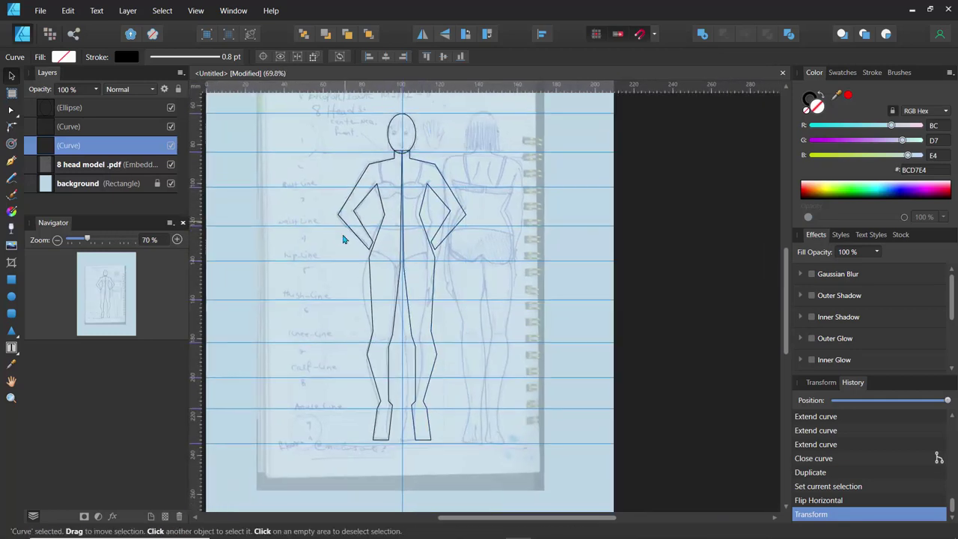
scroll(362, 215, up, 4)
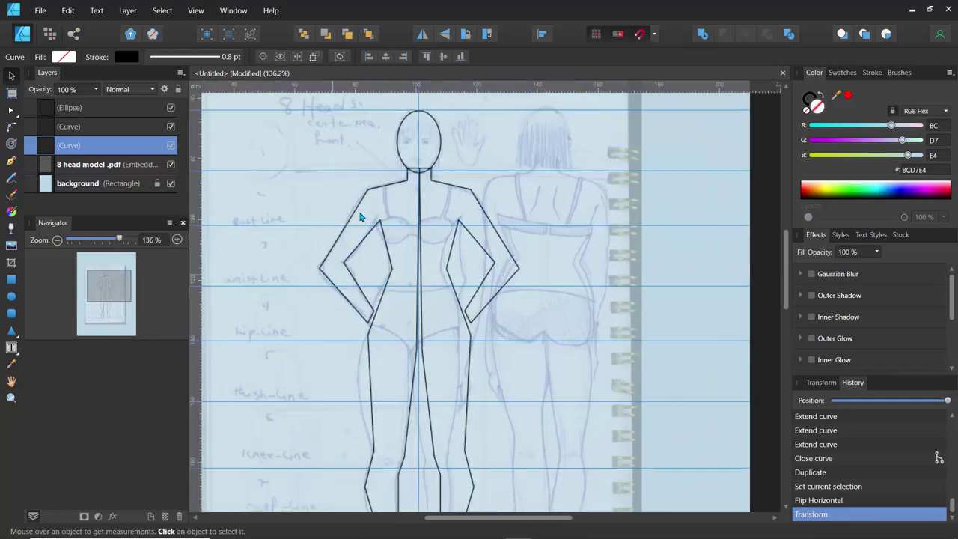
scroll(361, 216, down, 2)
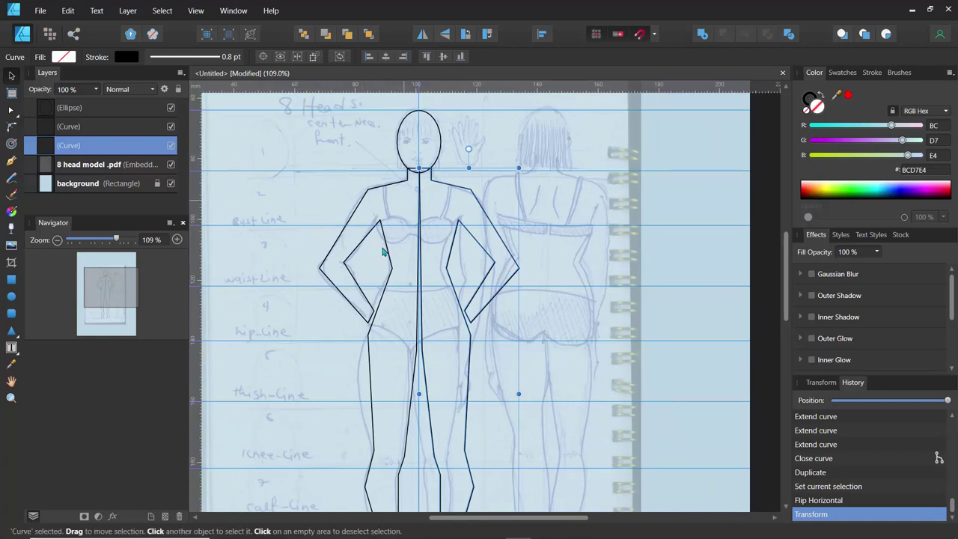
click(338, 166)
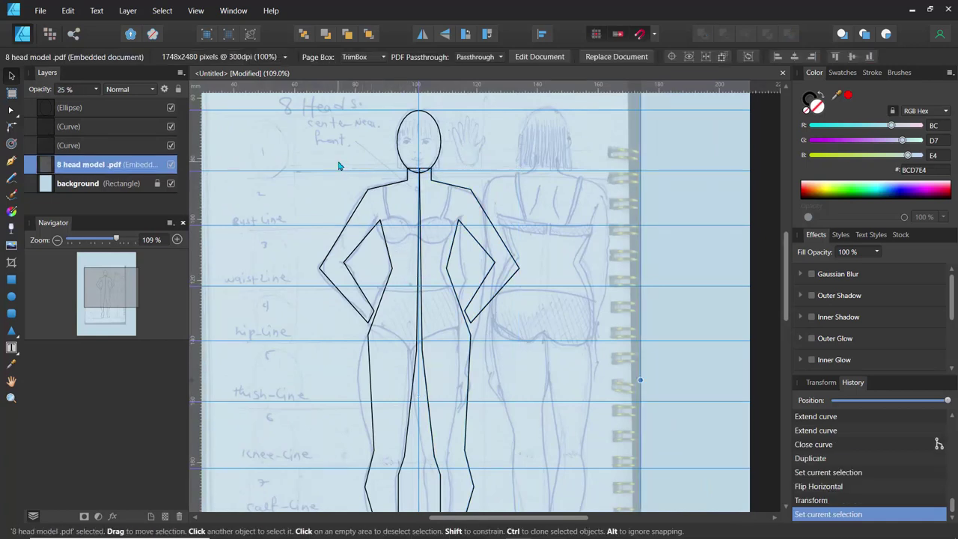
click(421, 313)
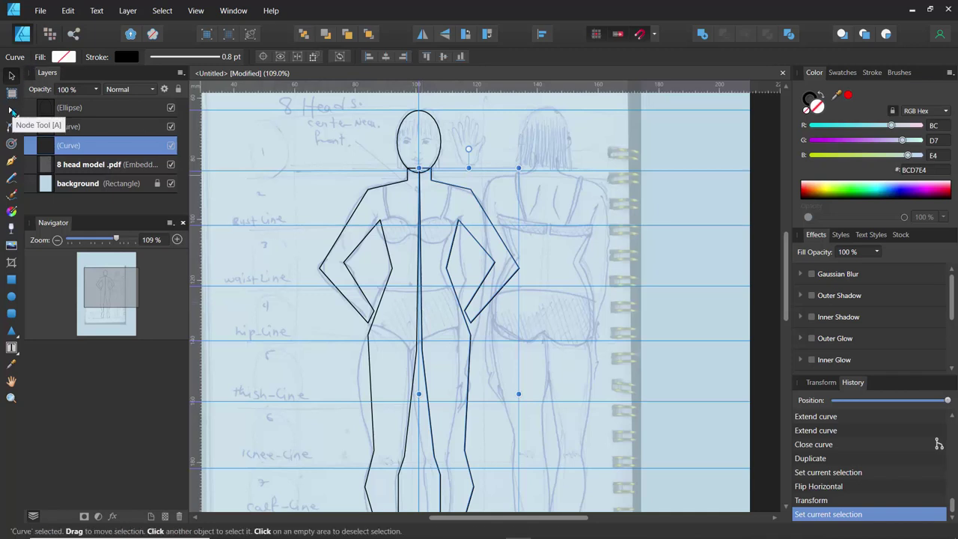
Step: Inspect both halves of the figure outline with the Node Tool
click(13, 110)
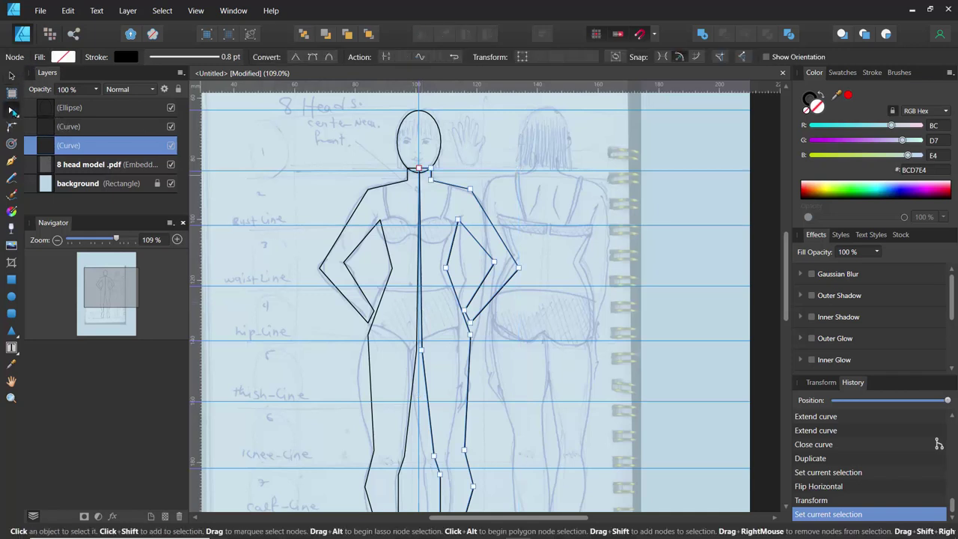
click(421, 350)
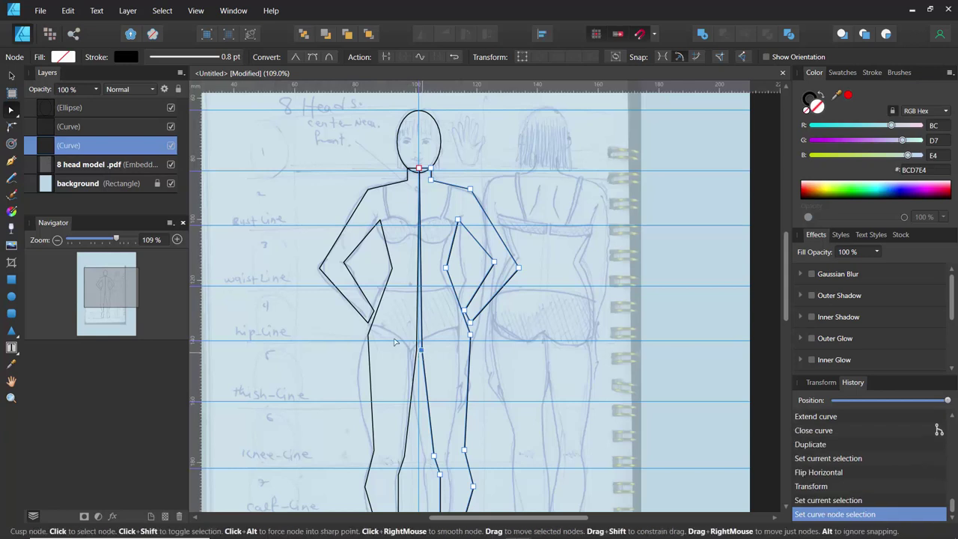
click(55, 129)
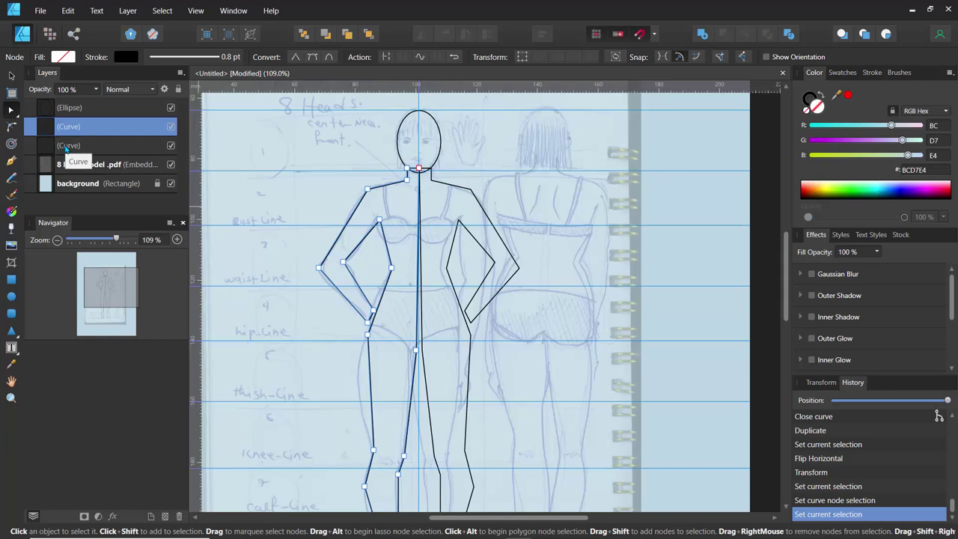
shift+click(66, 146)
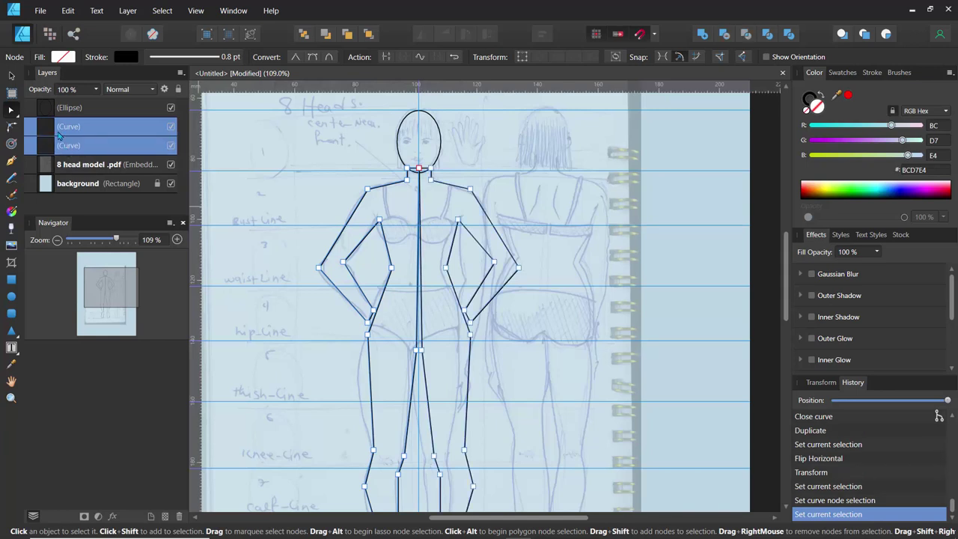
right_click(61, 130)
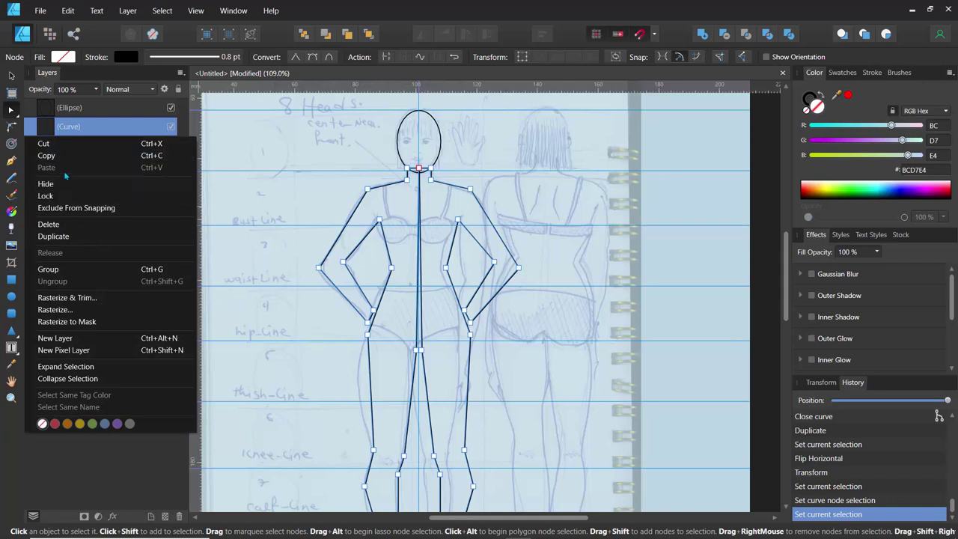
click(437, 18)
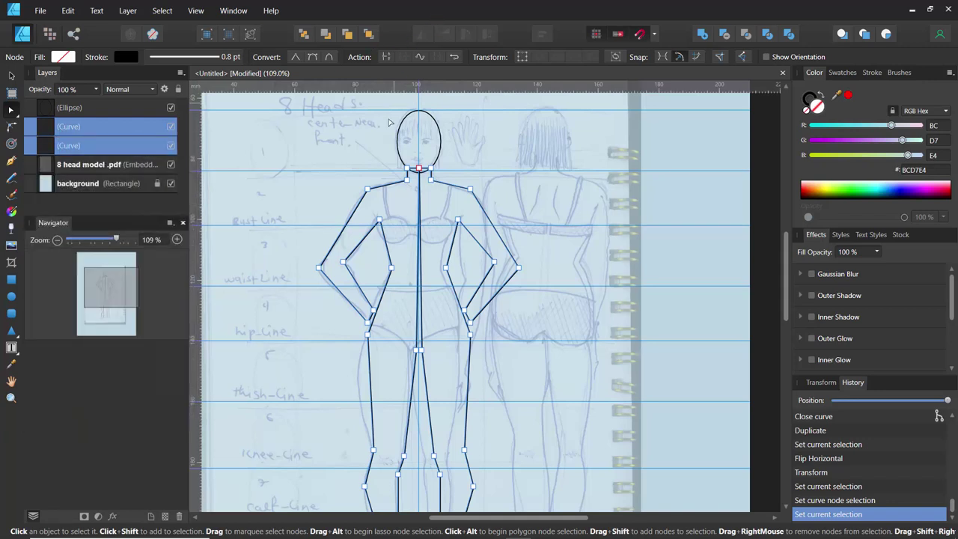
Step: Untick the pale blue background layer's visibility to leave a transparent page
click(377, 153)
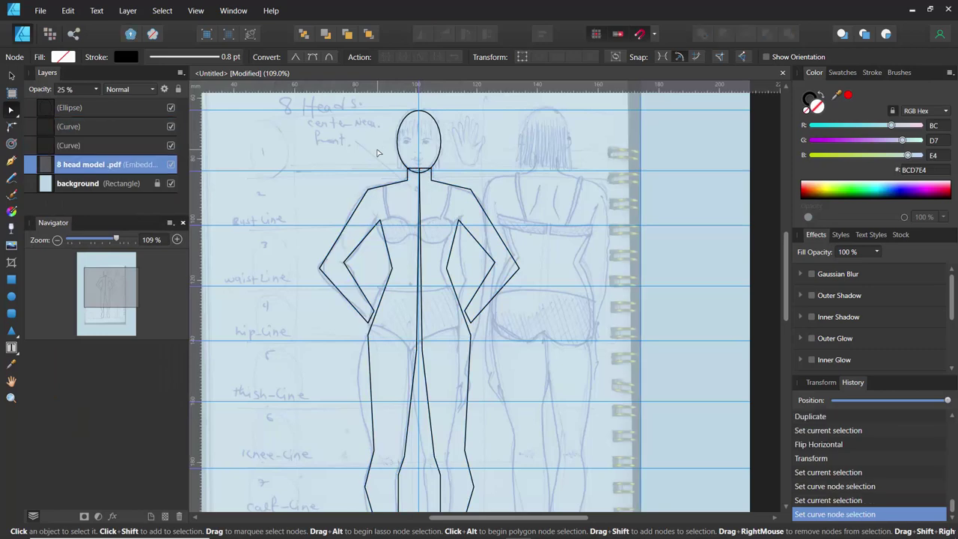
scroll(378, 155, up, 5)
scroll(378, 155, down, 2)
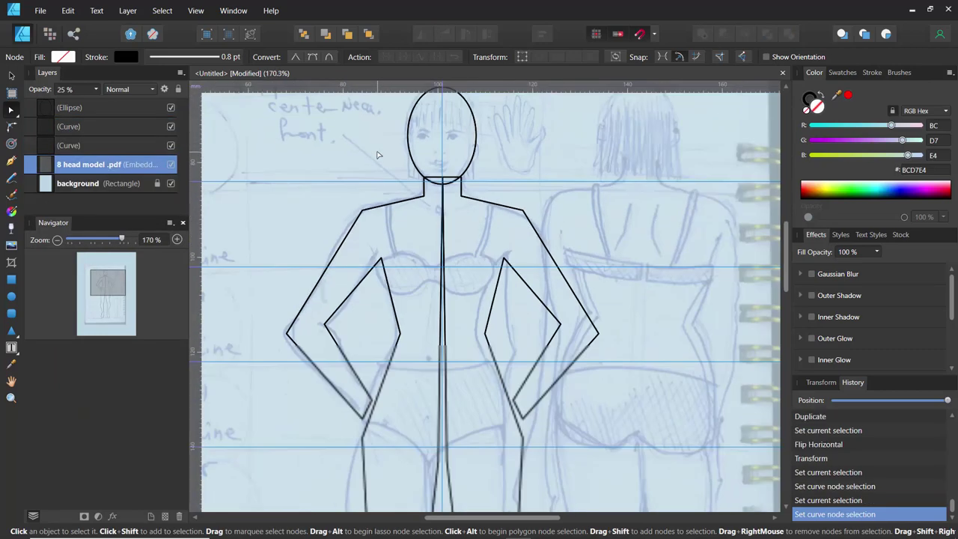
drag(378, 155, 416, 110)
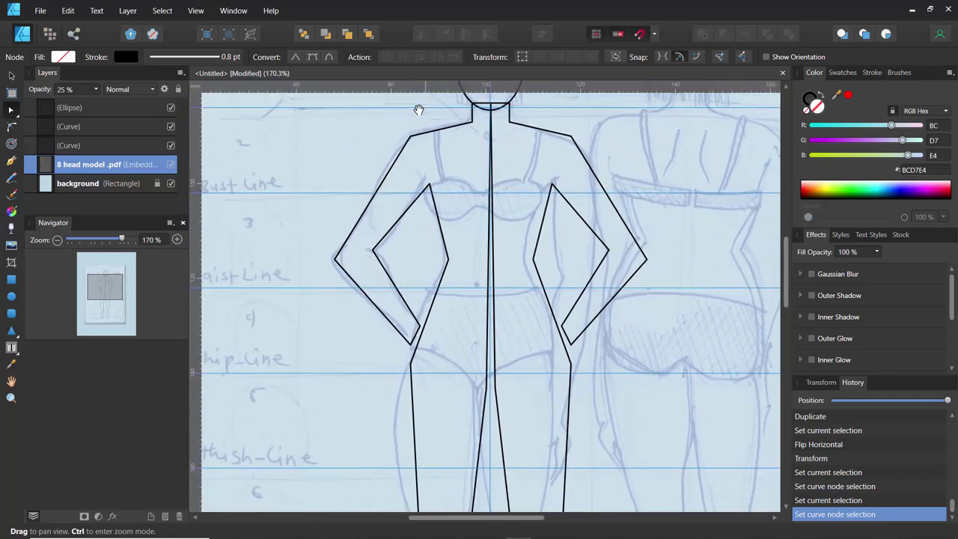
scroll(417, 111, down, 5)
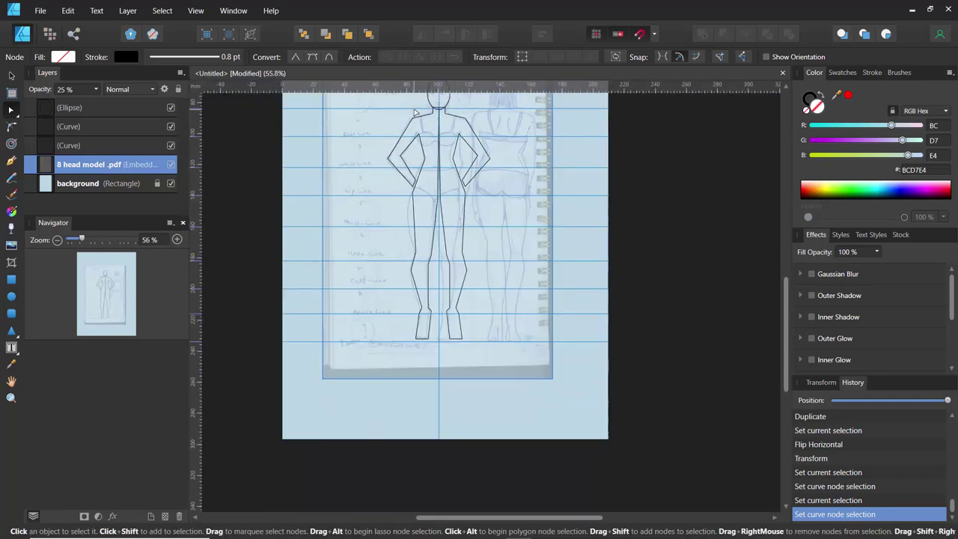
scroll(415, 112, up, 4)
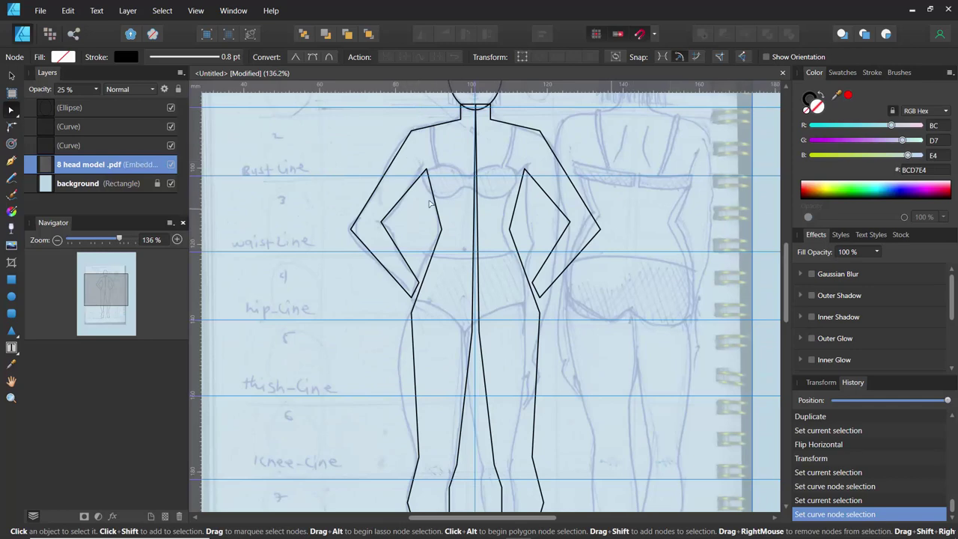
click(171, 183)
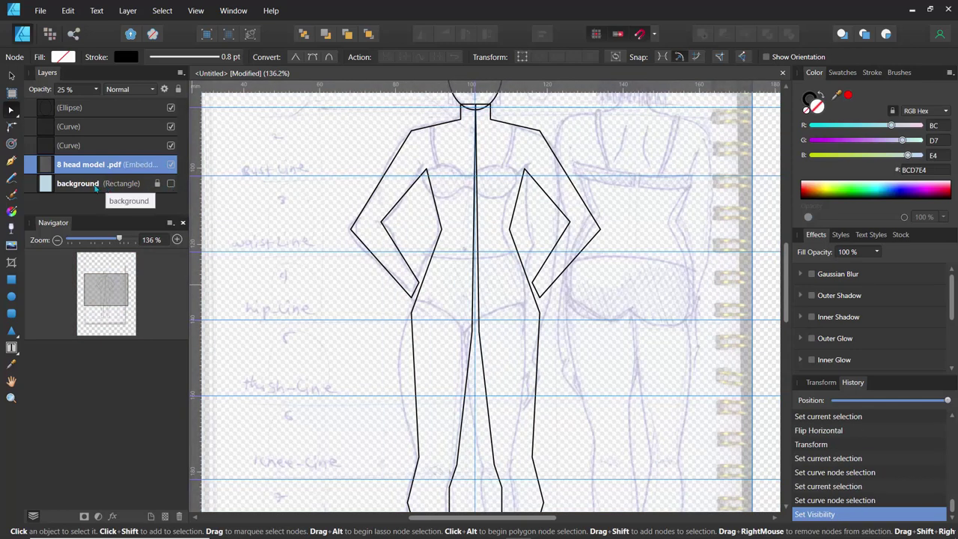
Step: Draw a page-covering rectangle and fill it with blue
click(10, 278)
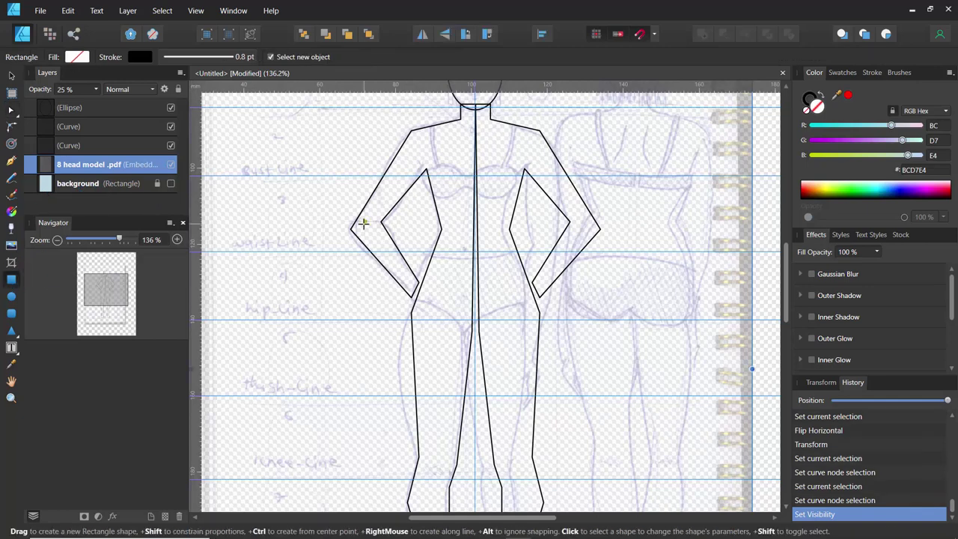
scroll(363, 222, down, 6)
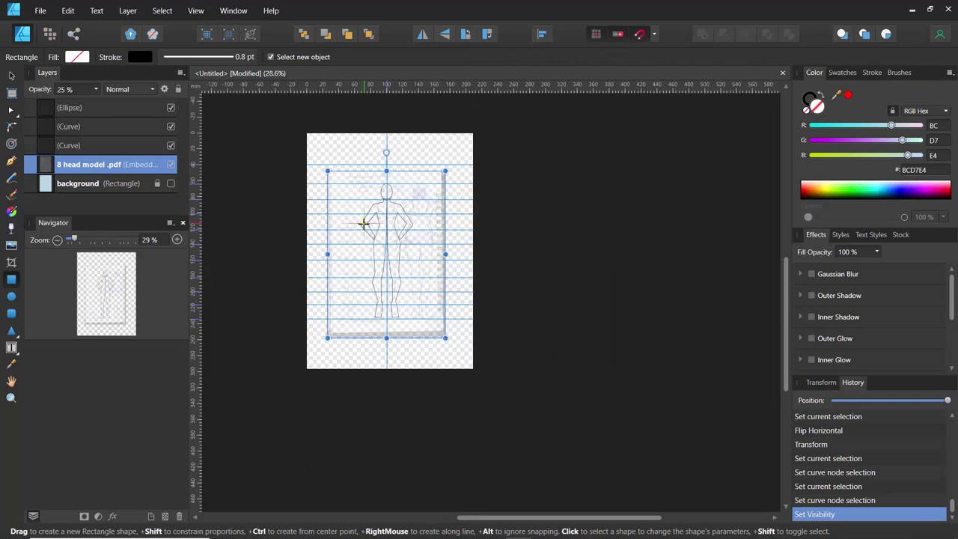
drag(291, 120, 481, 387)
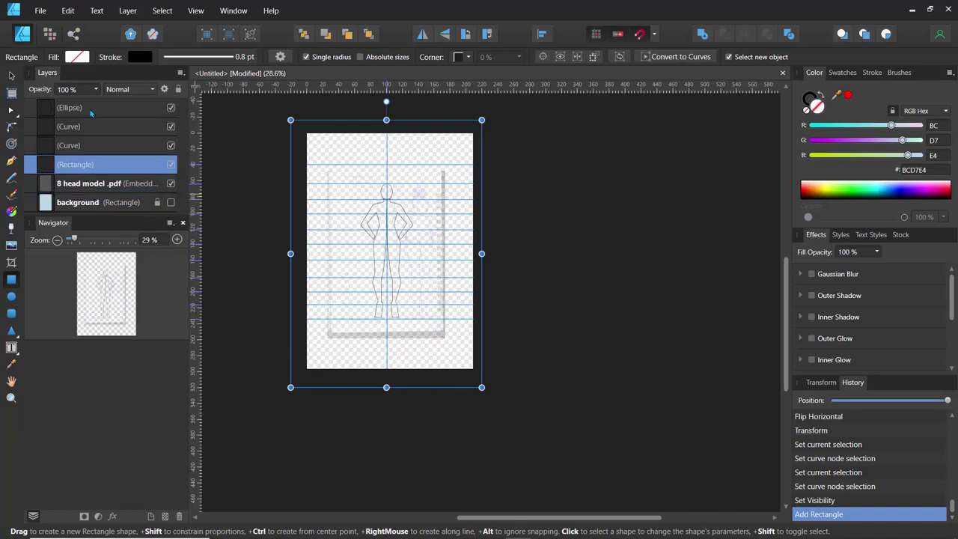
click(77, 57)
click(100, 133)
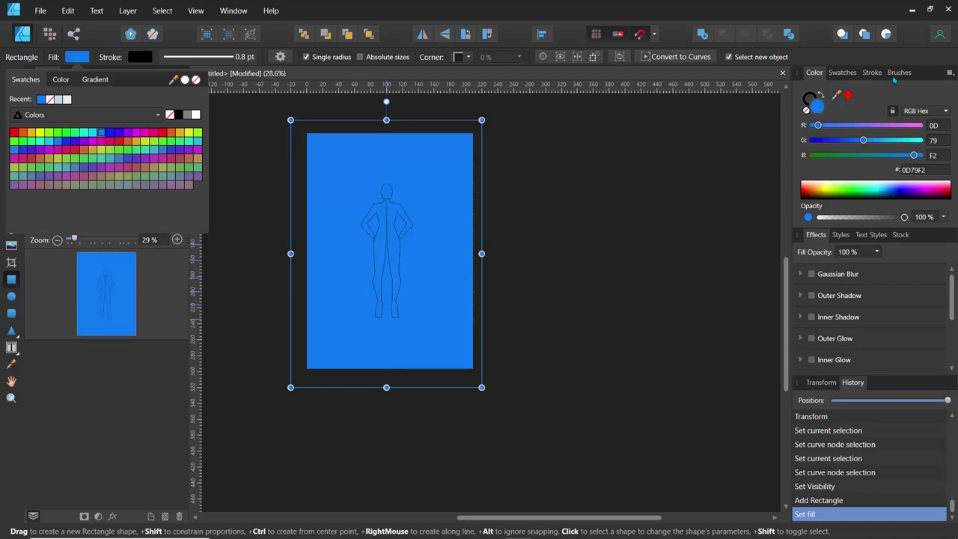
Step: Soften the rectangle's fill to a pale grey-blue using the Color panel's Wheel view
click(950, 73)
click(950, 73)
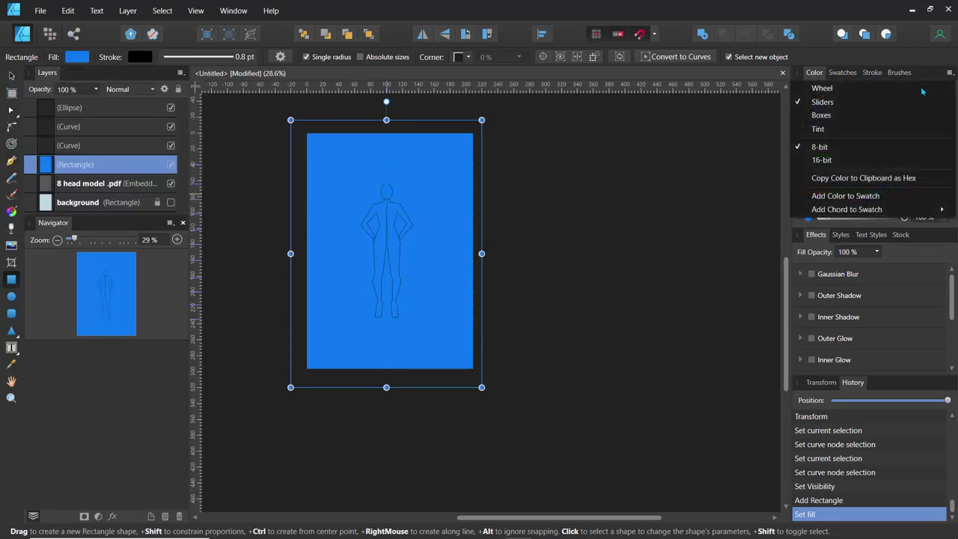
click(858, 110)
drag(878, 136, 895, 148)
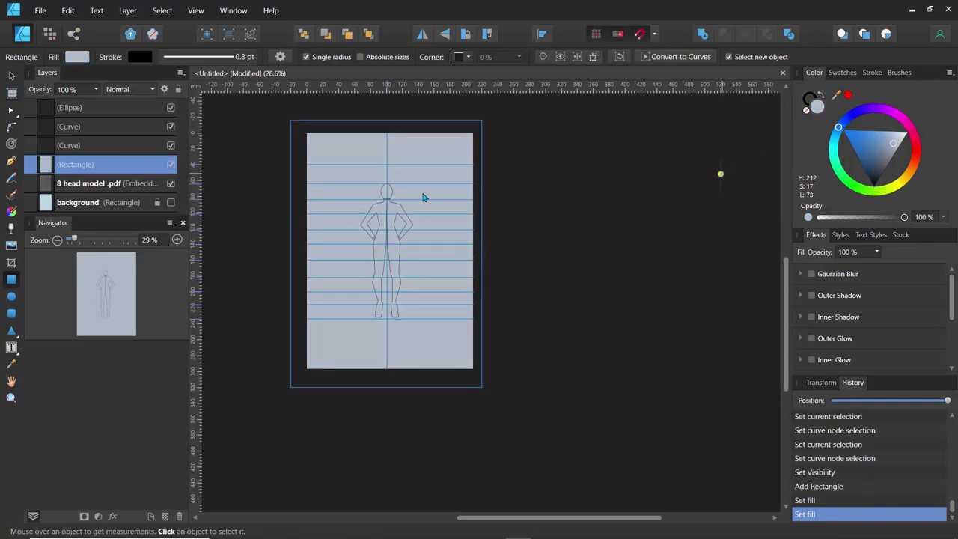
scroll(384, 207, up, 10)
scroll(384, 208, down, 4)
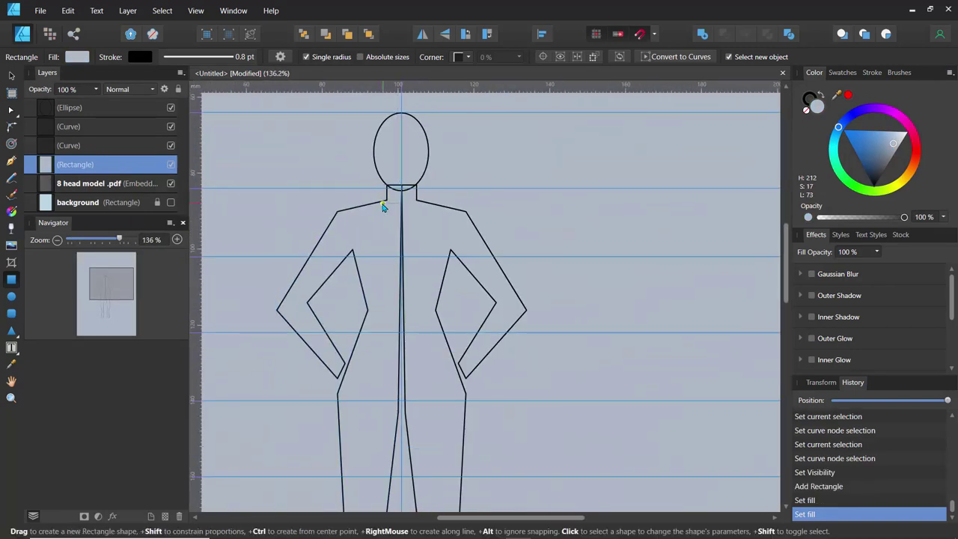
click(74, 147)
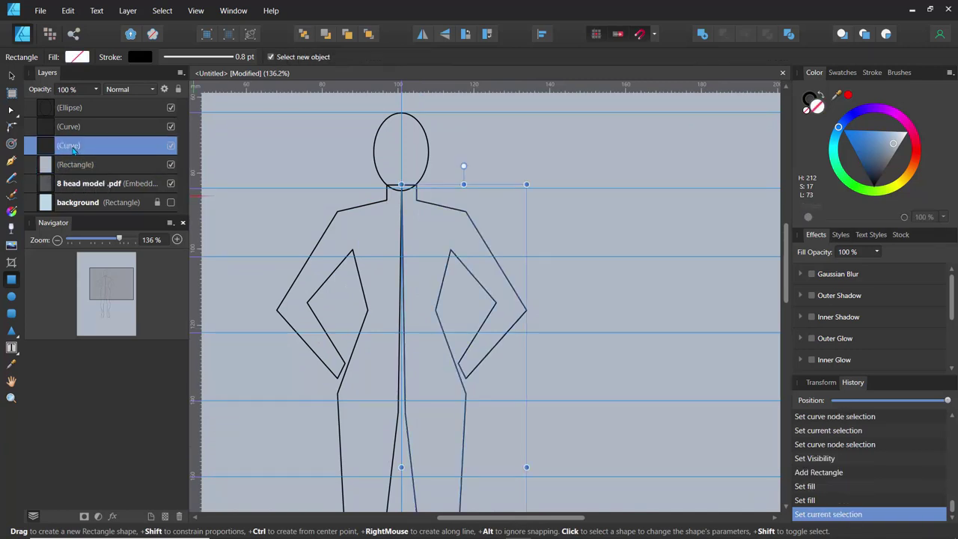
Step: Group the head oval and both outline halves with Ctrl+G and name the group 'shape'
shift+click(75, 107)
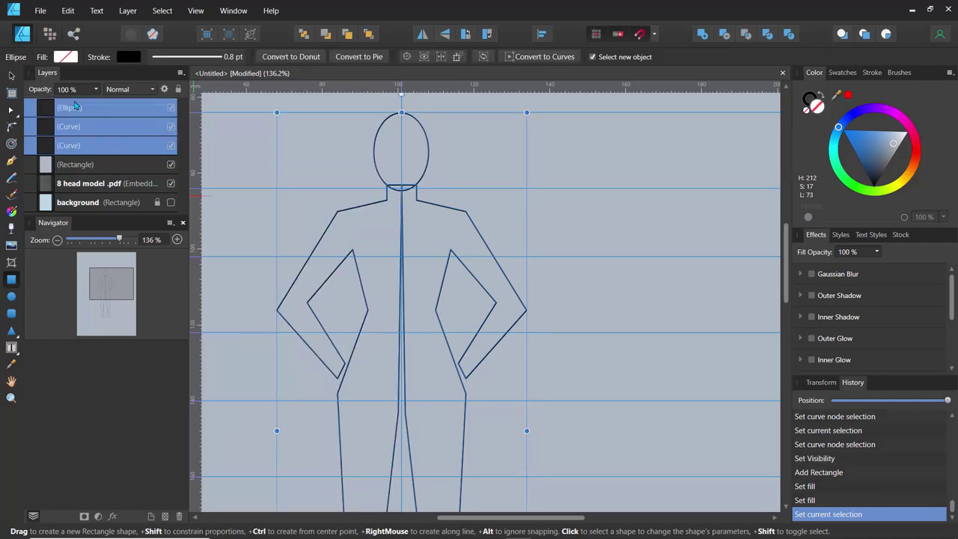
key(ctrl+g)
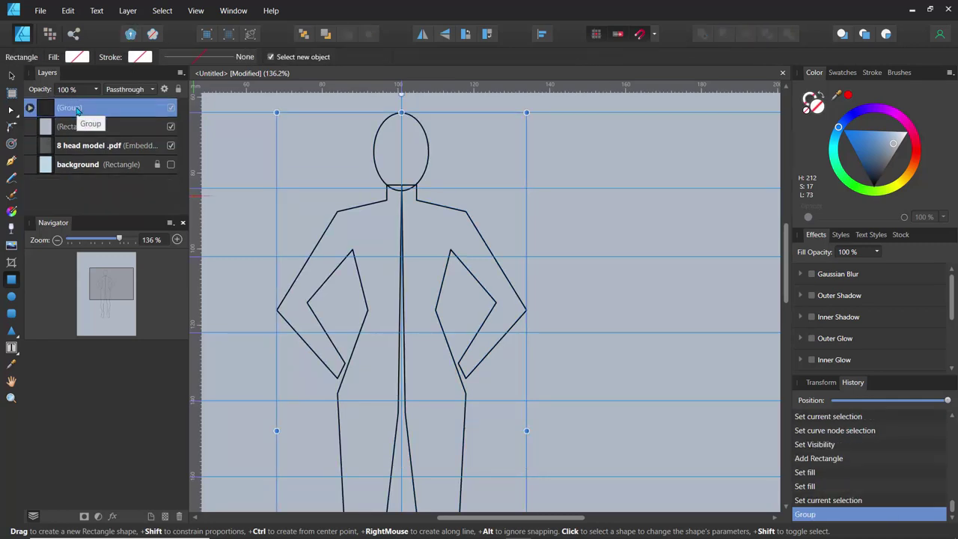
double_click(77, 109)
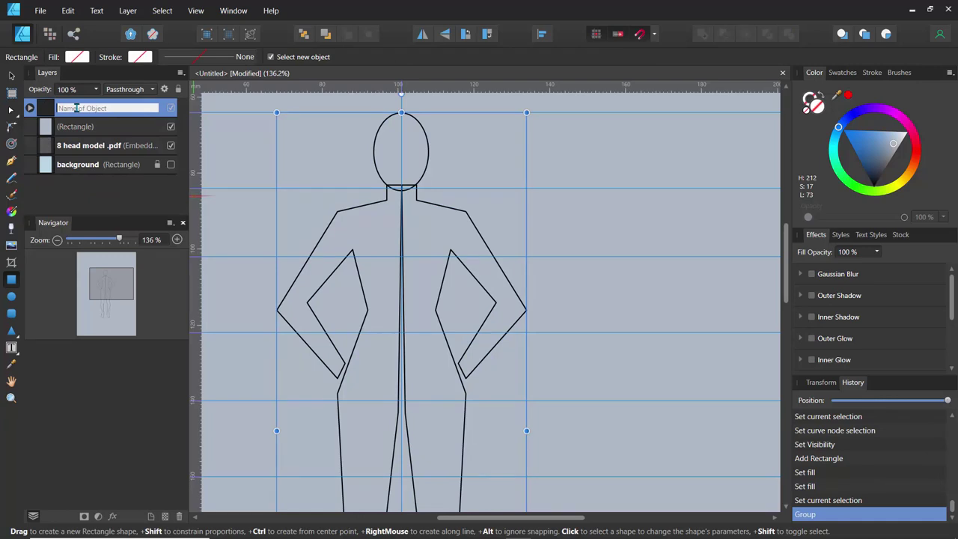
text(8)
key(BackSpace)
text(shape)
key(Return)
scroll(336, 220, down, 5)
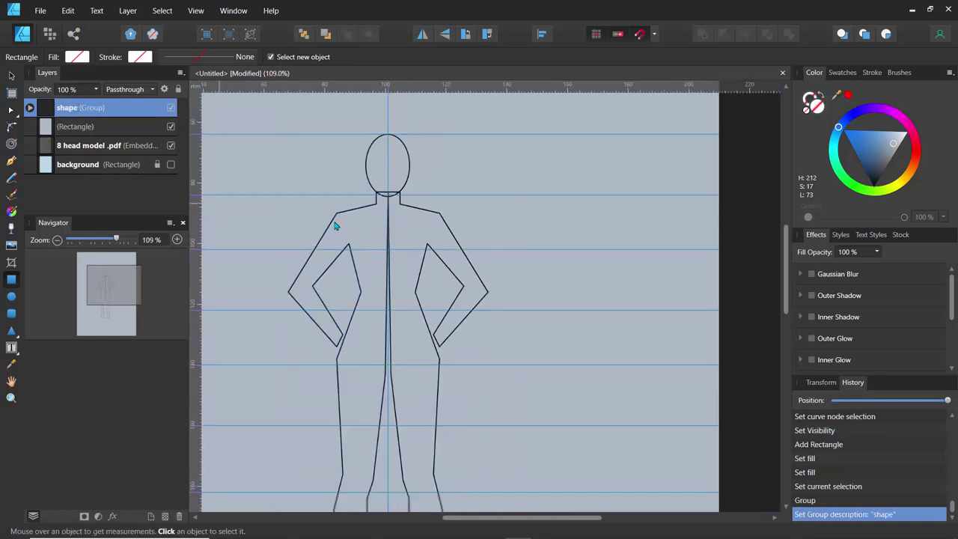
Step: Fill the 'shape' figure group with a light peach skin tone, keeping opacity at 100%
scroll(335, 225, up, 3)
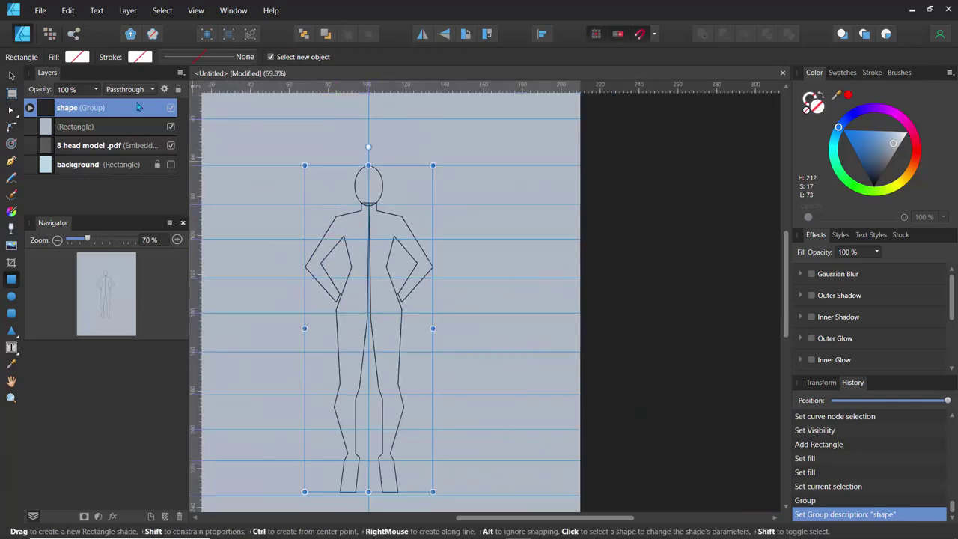
drag(98, 90, 117, 166)
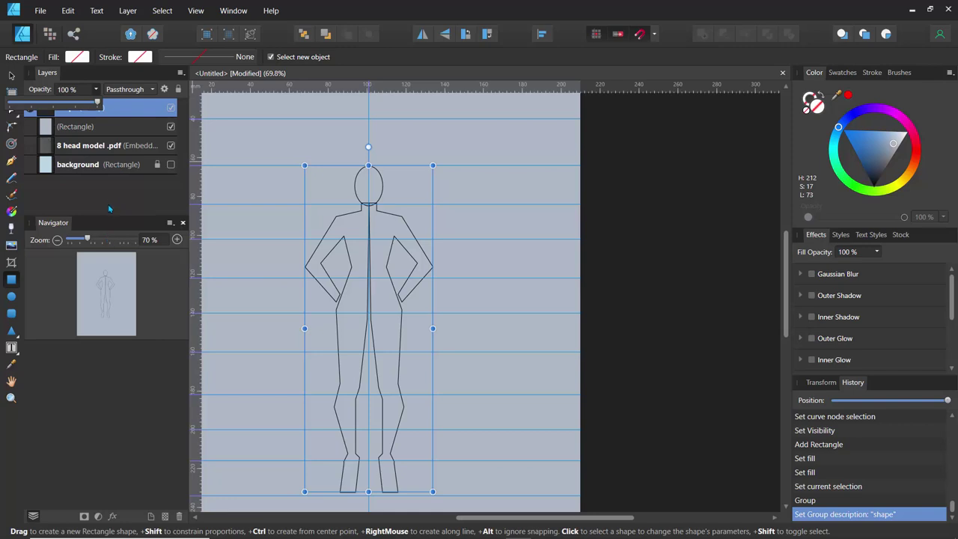
drag(109, 209, 109, 204)
click(76, 58)
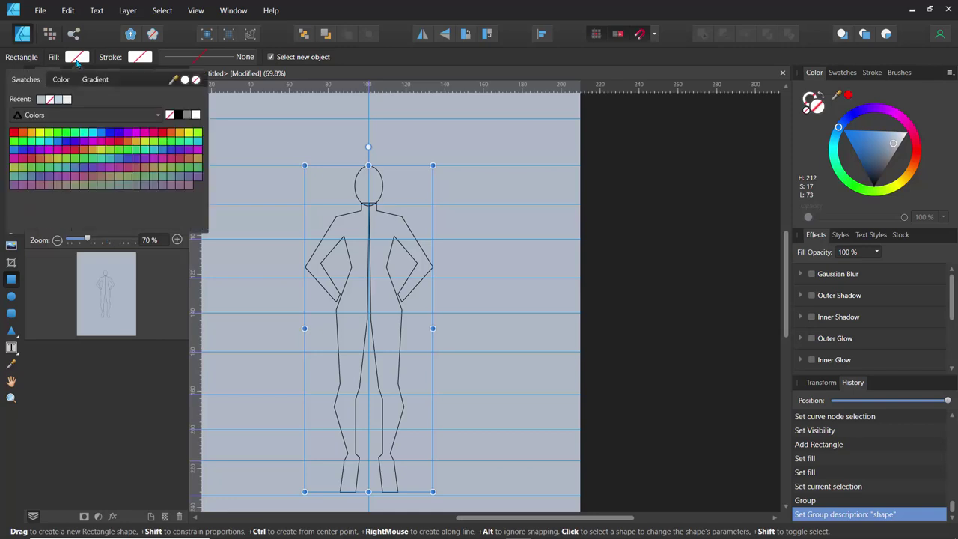
click(60, 102)
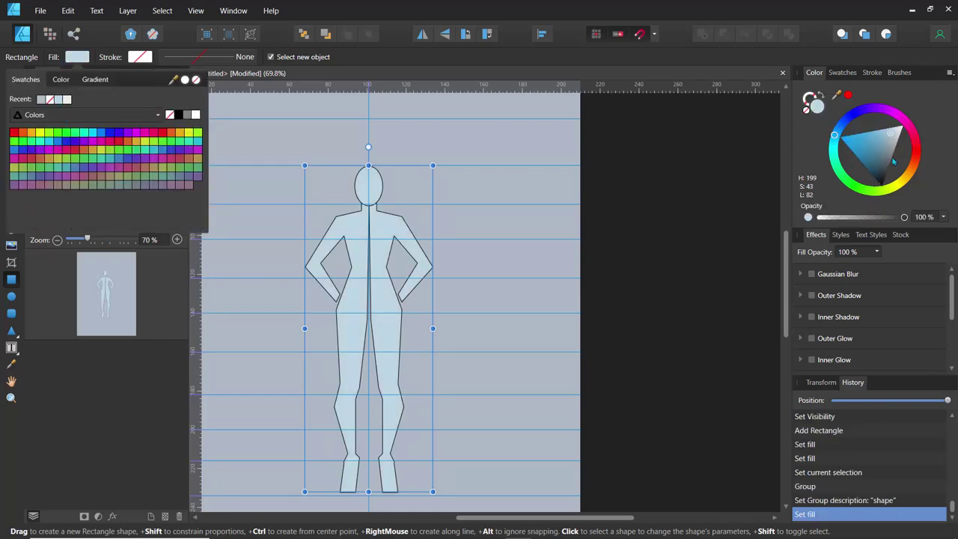
click(913, 172)
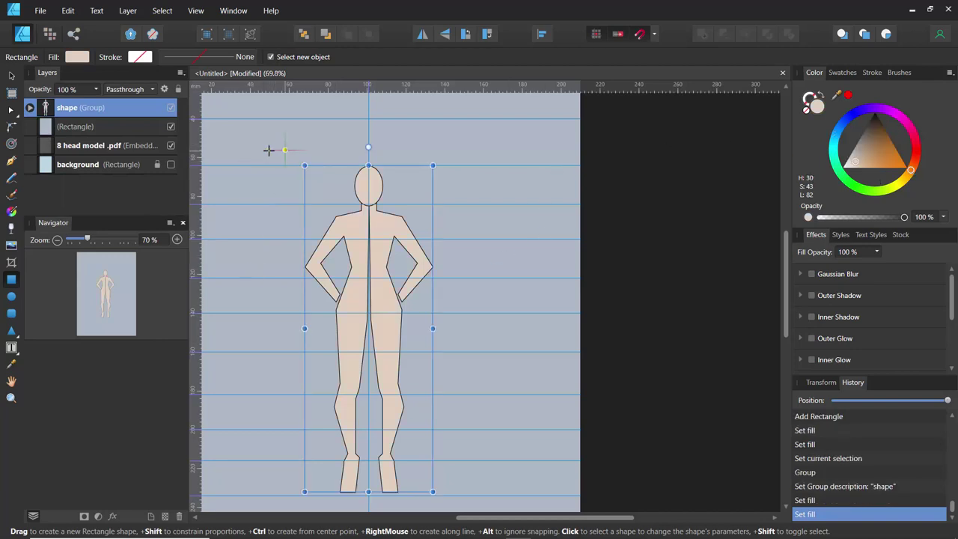
click(75, 128)
click(74, 109)
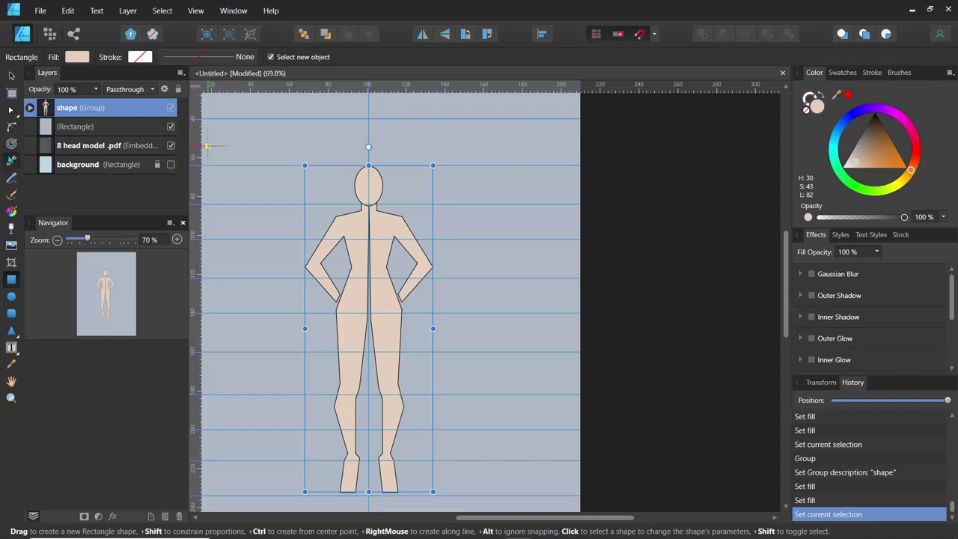
click(11, 161)
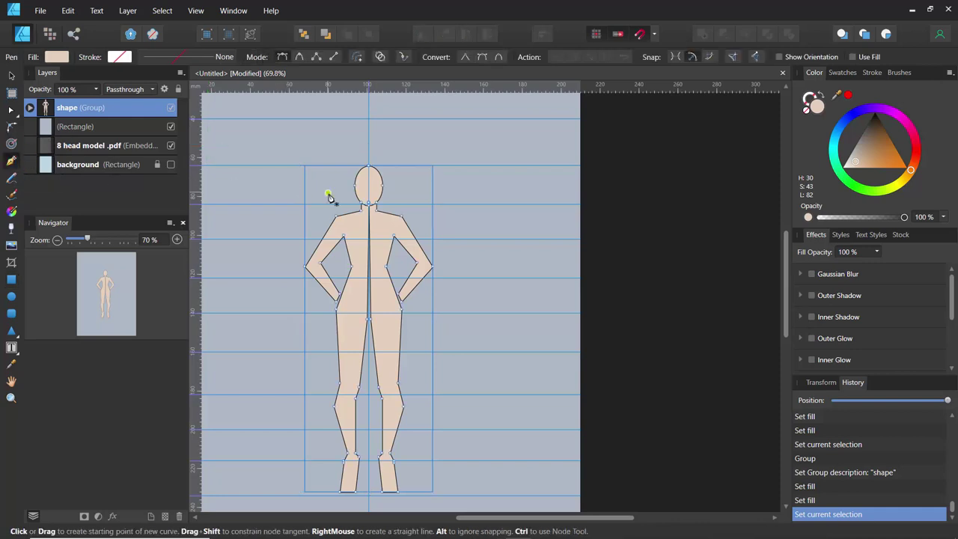
Step: Start the top's outline at the neckline and run it down the centre line to the waist
scroll(358, 219, up, 3)
scroll(357, 220, up, 1)
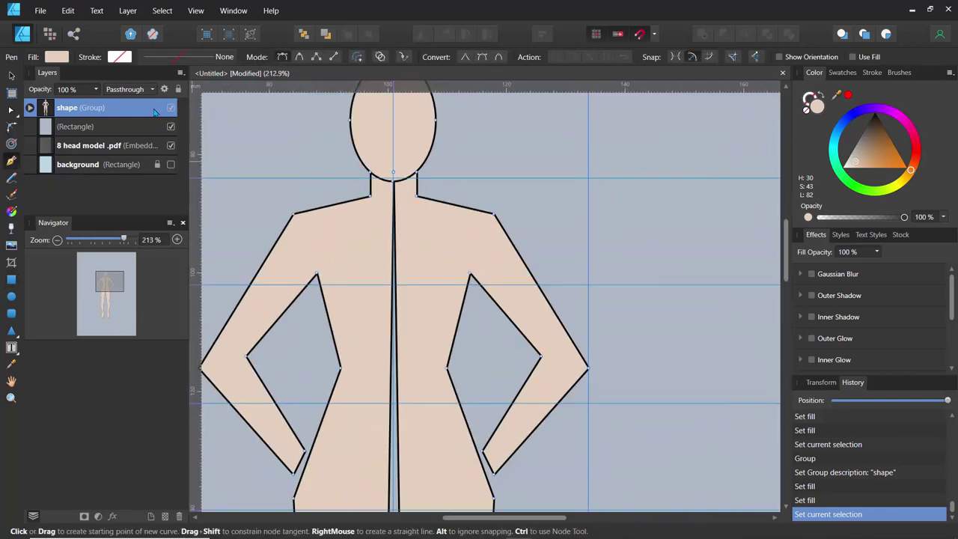
scroll(363, 207, up, 3)
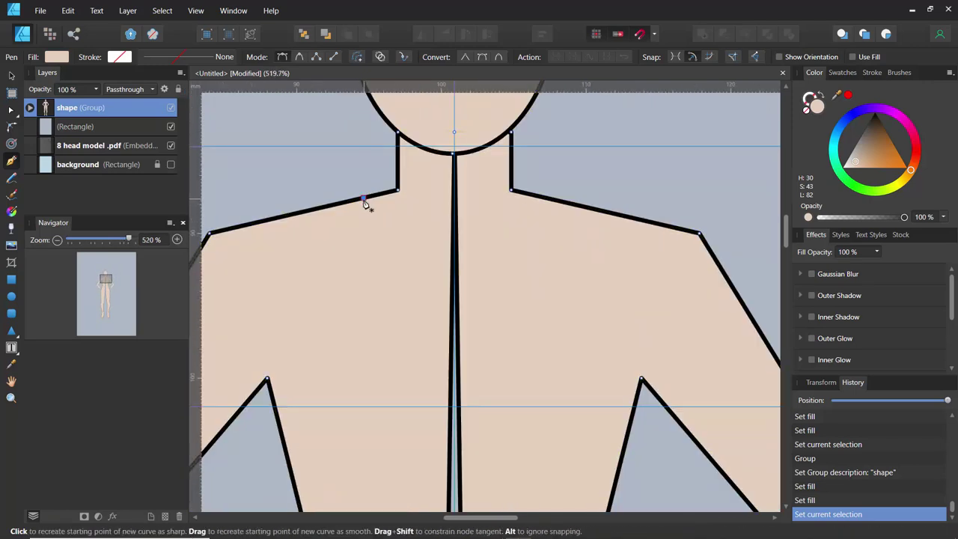
click(453, 264)
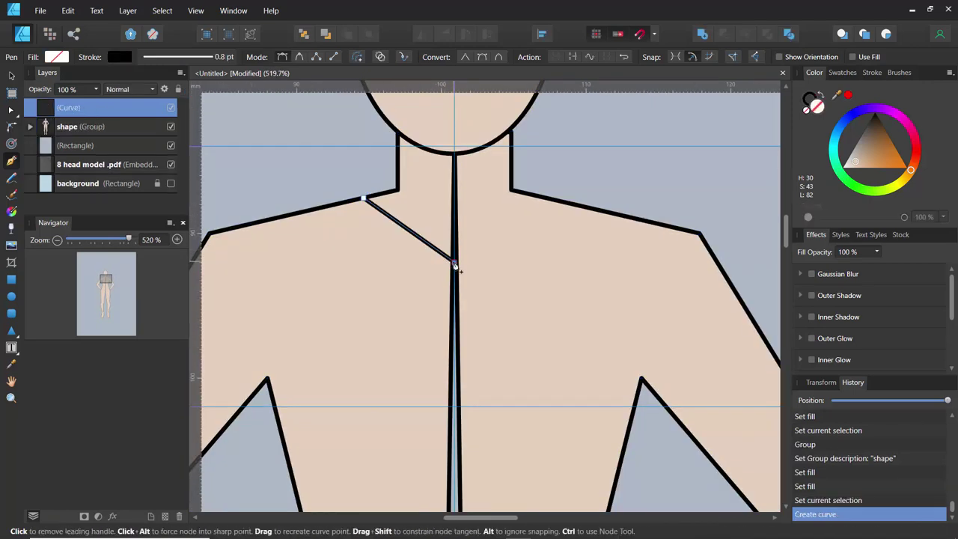
scroll(453, 264, down, 3)
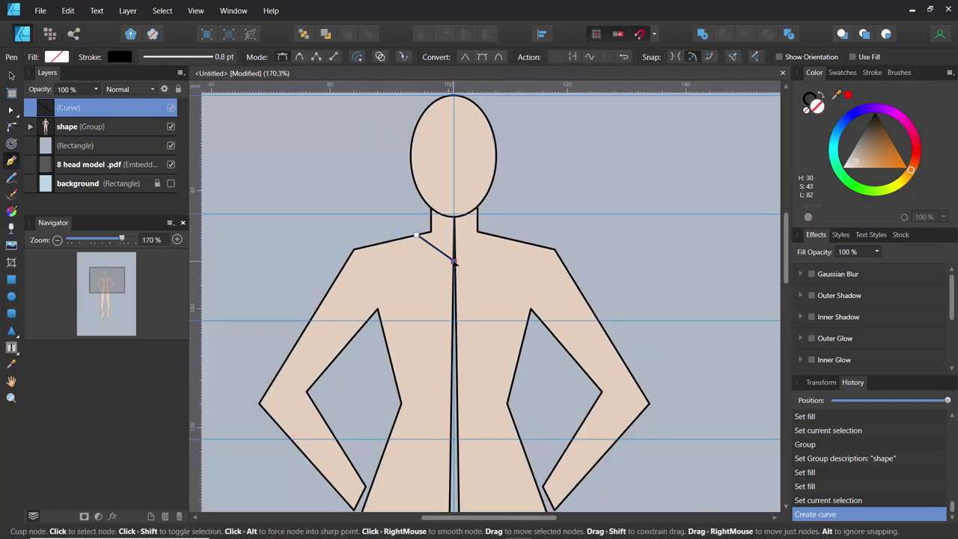
scroll(453, 262, down, 2)
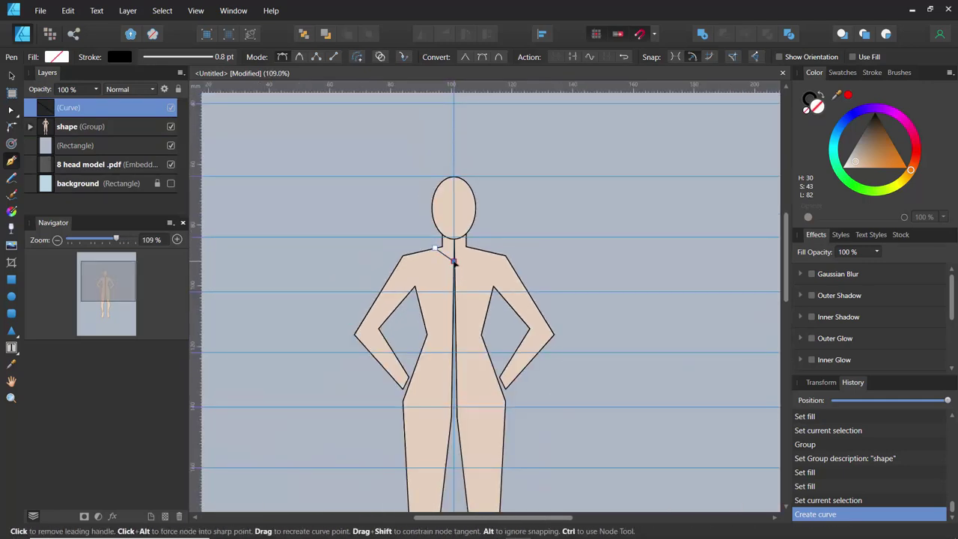
click(454, 357)
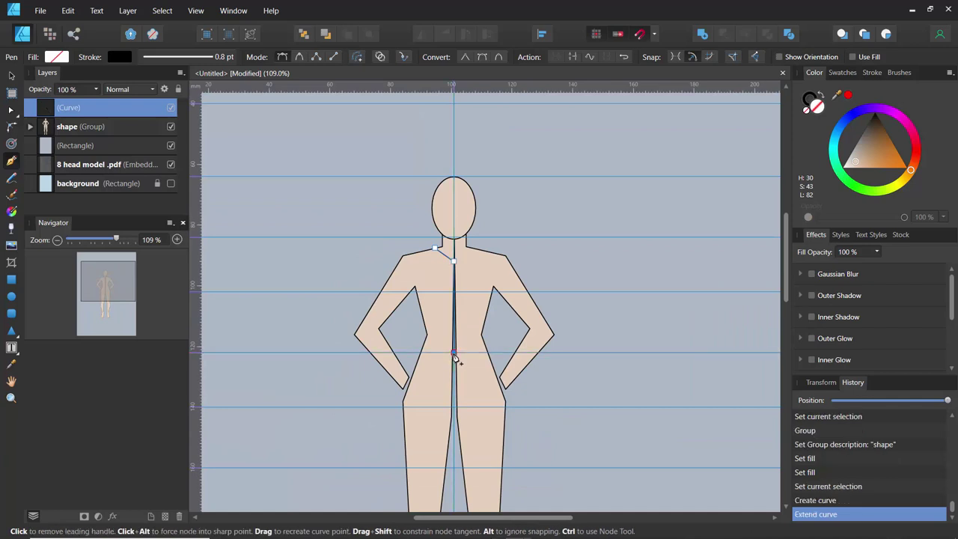
Step: Continue the outline across the waist, up the left side past the chest and shoulder, and close it
click(416, 354)
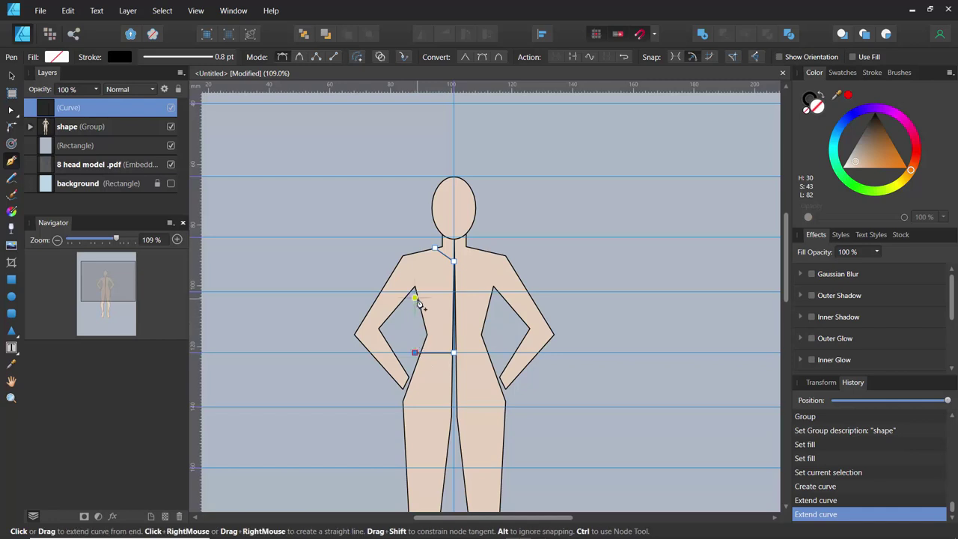
click(416, 298)
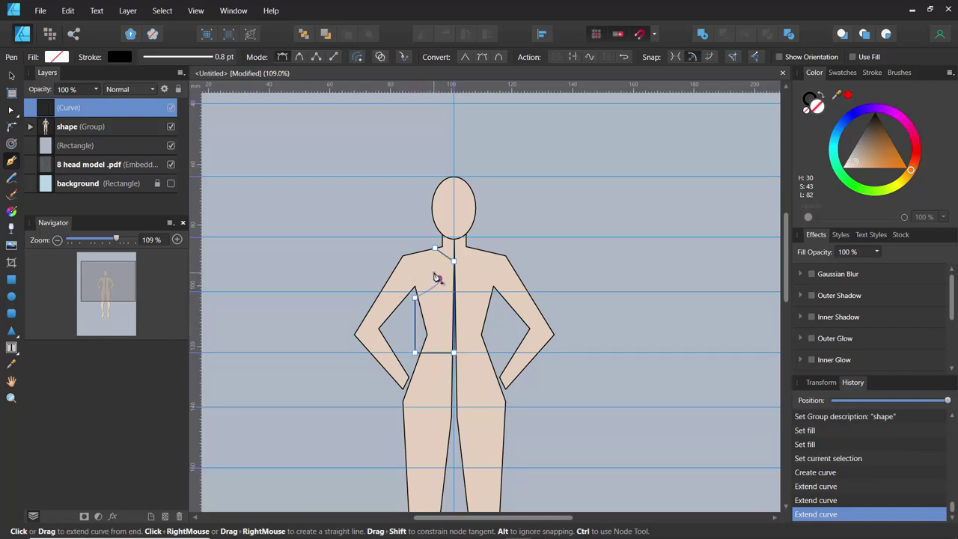
click(437, 278)
click(420, 250)
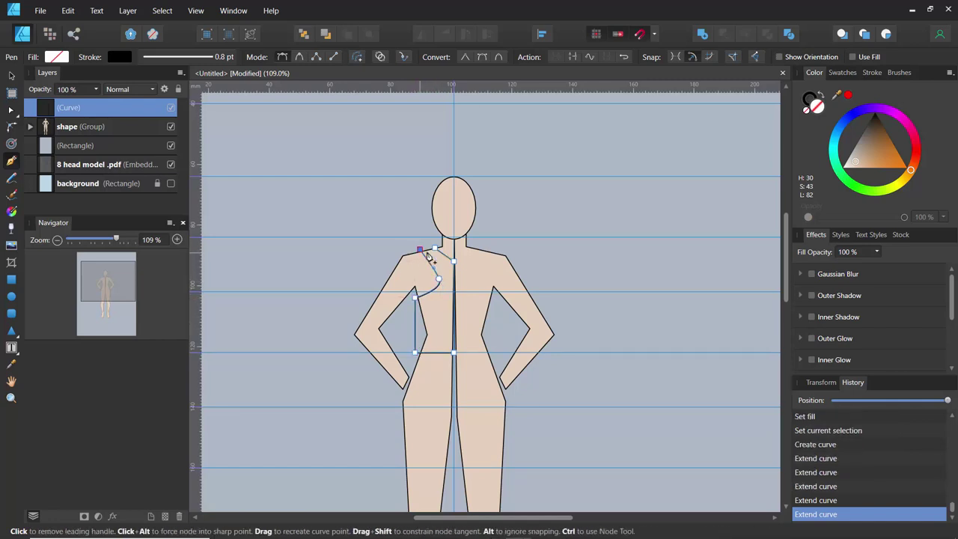
click(435, 250)
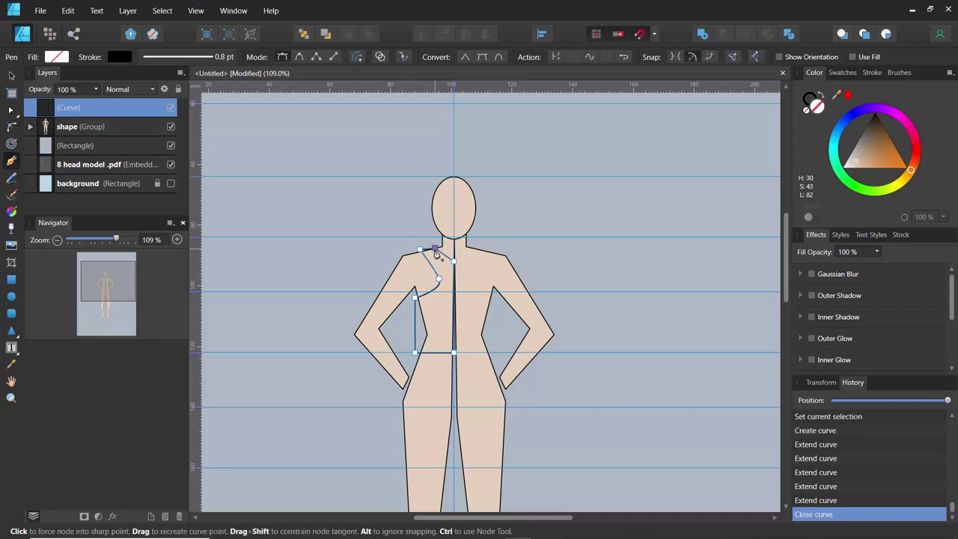
ctrl+click(381, 258)
ctrl+click(437, 299)
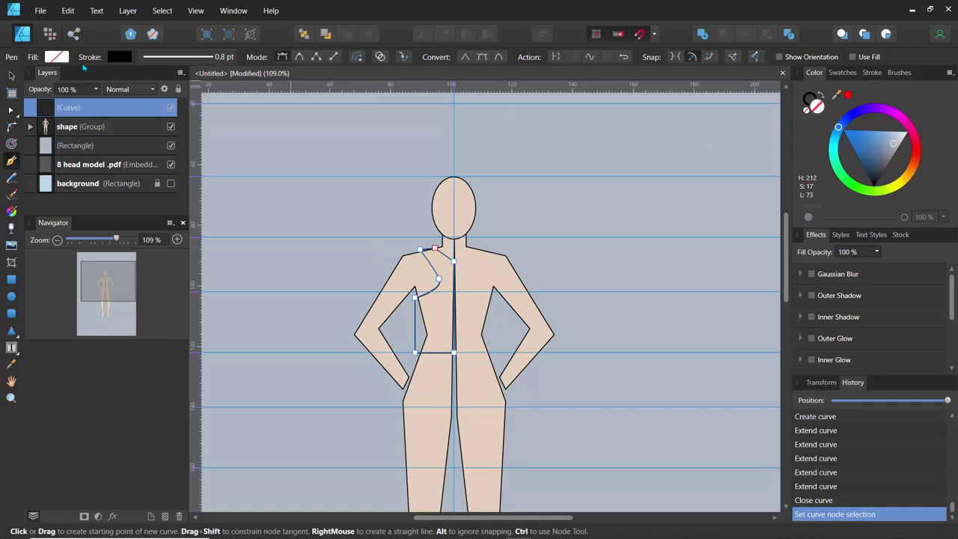
Step: Fill the half-top outline with a muted lavender purple
click(57, 56)
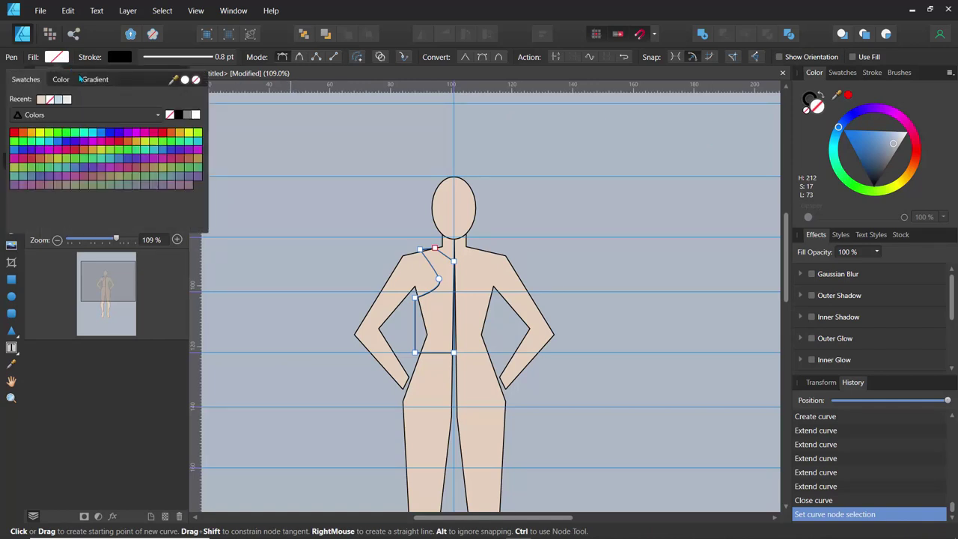
click(128, 134)
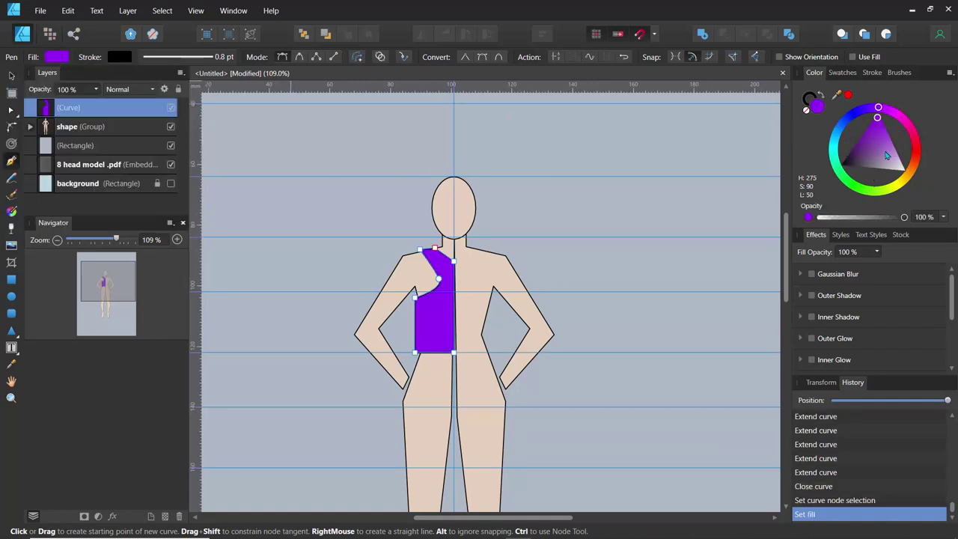
drag(881, 161, 879, 152)
scroll(513, 180, up, 6)
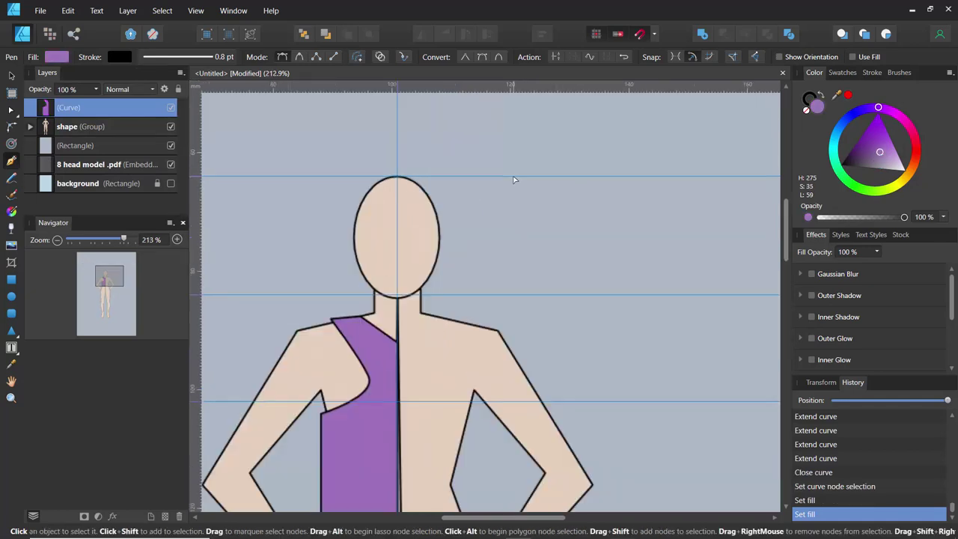
scroll(514, 179, down, 3)
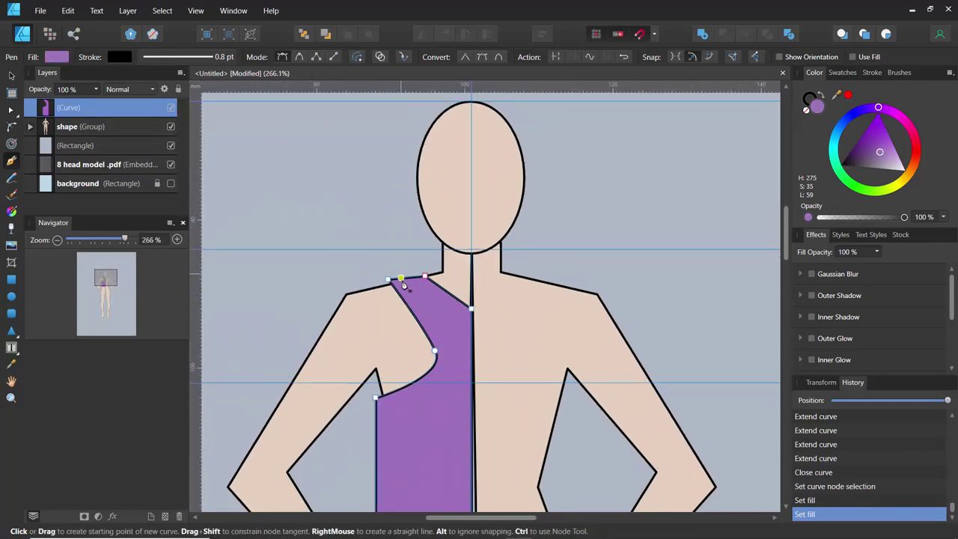
Step: Curve the half-top's shoulder, armhole, bottom corner and left side edge with the Node tool
click(12, 112)
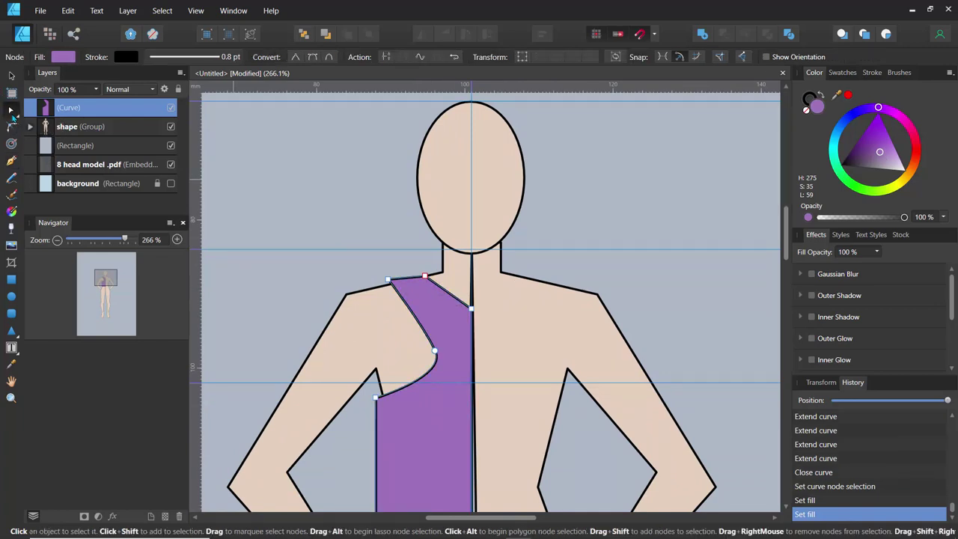
drag(451, 297, 421, 313)
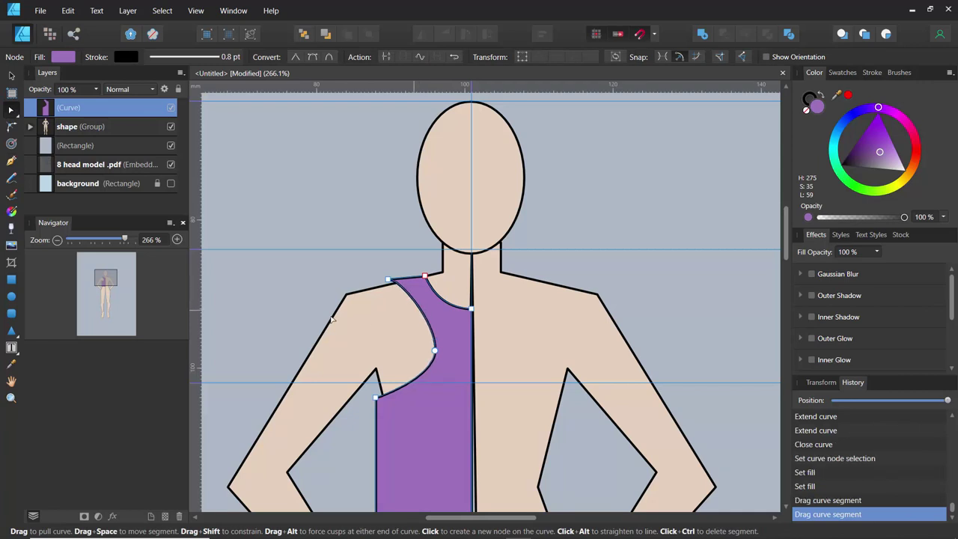
scroll(319, 287, down, 1)
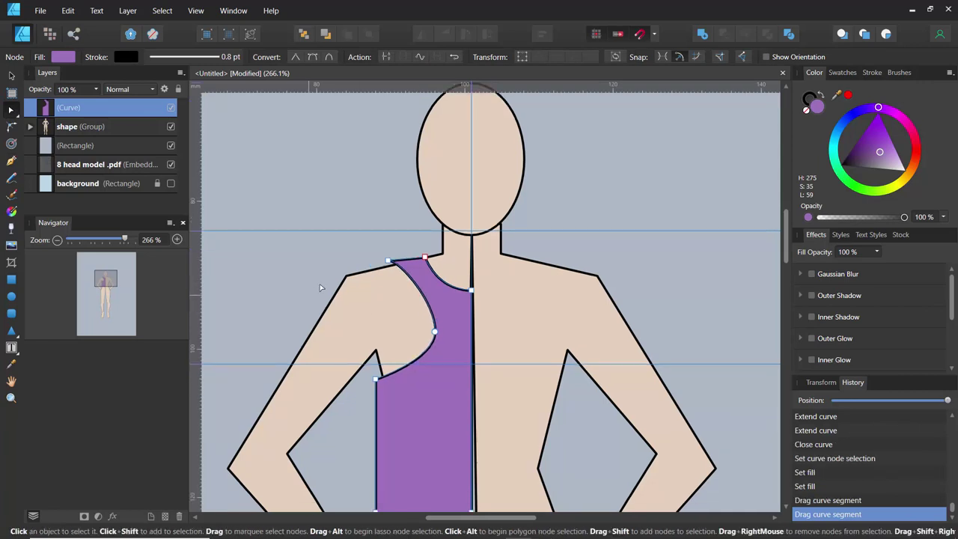
click(389, 266)
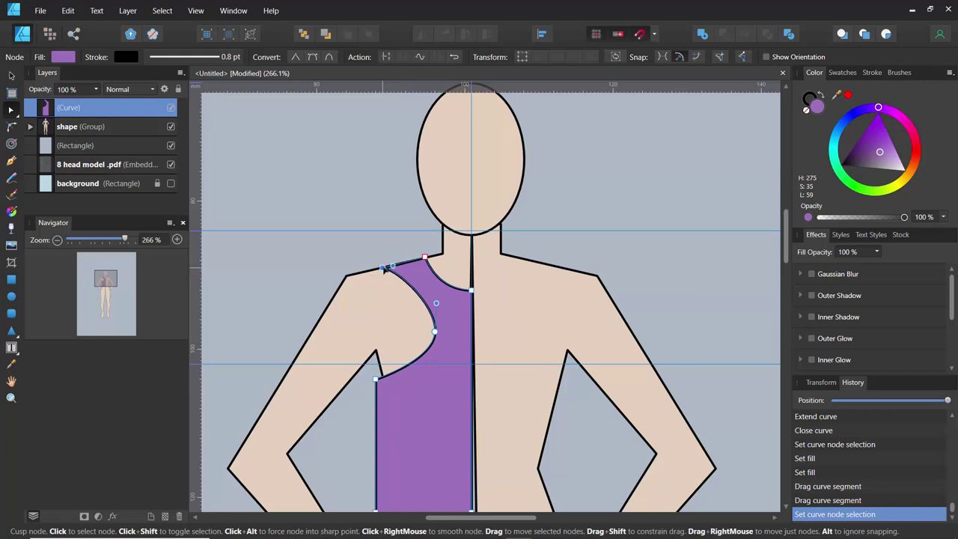
drag(381, 268, 383, 267)
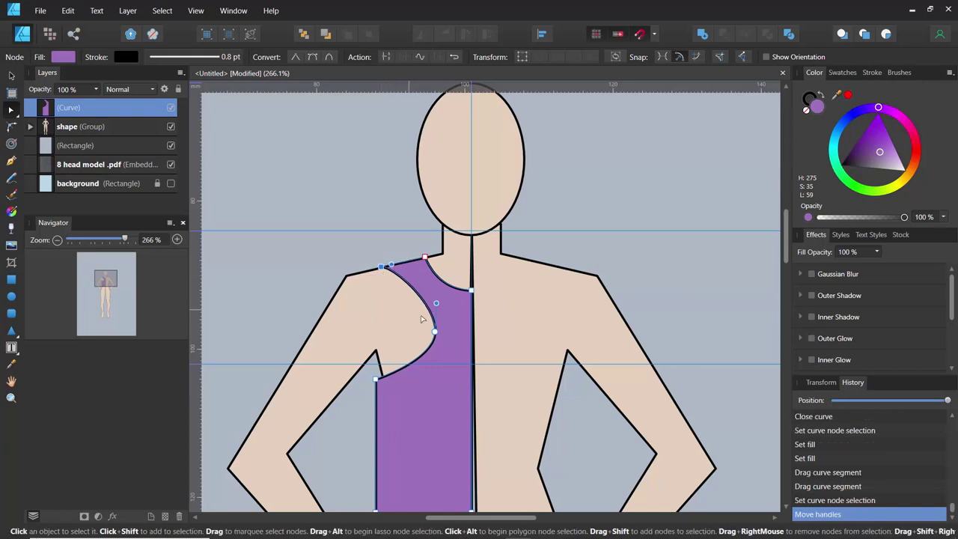
drag(435, 333, 420, 325)
drag(325, 335, 293, 165)
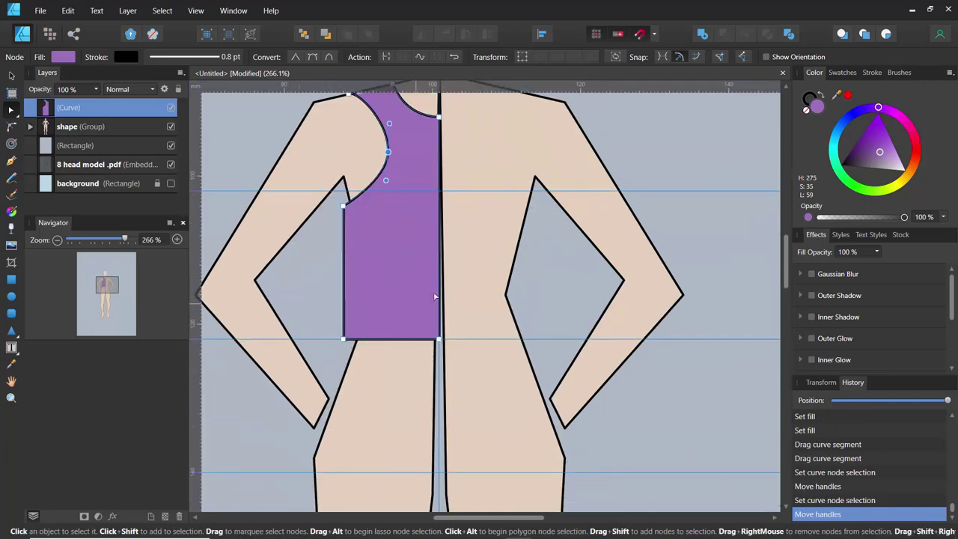
drag(445, 341, 392, 353)
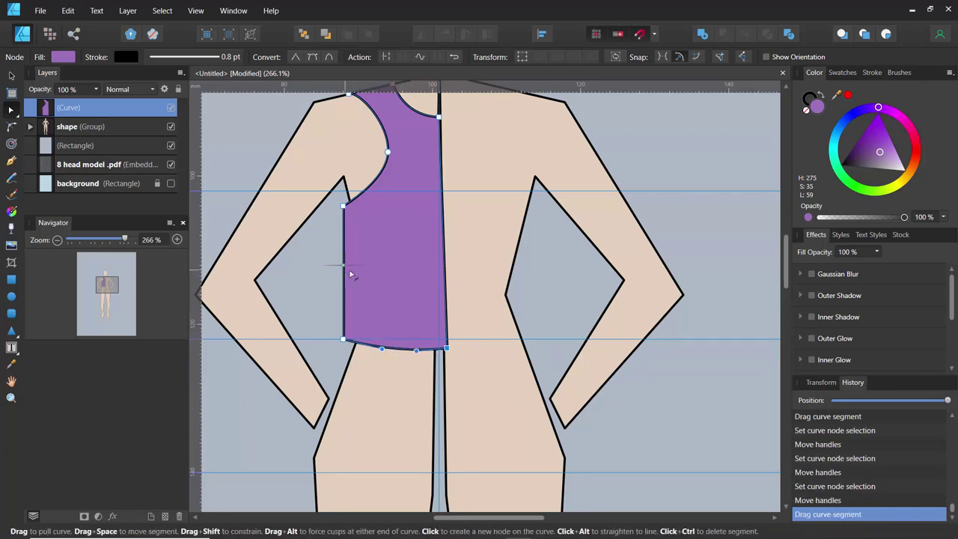
drag(350, 272, 354, 271)
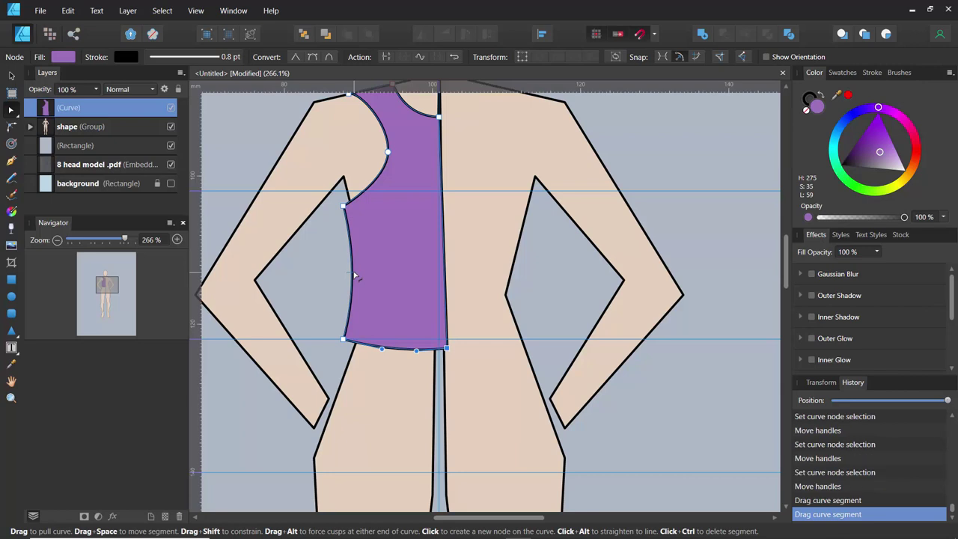
Step: Lower the half-top's opacity to 75%
click(97, 90)
drag(98, 103, 75, 105)
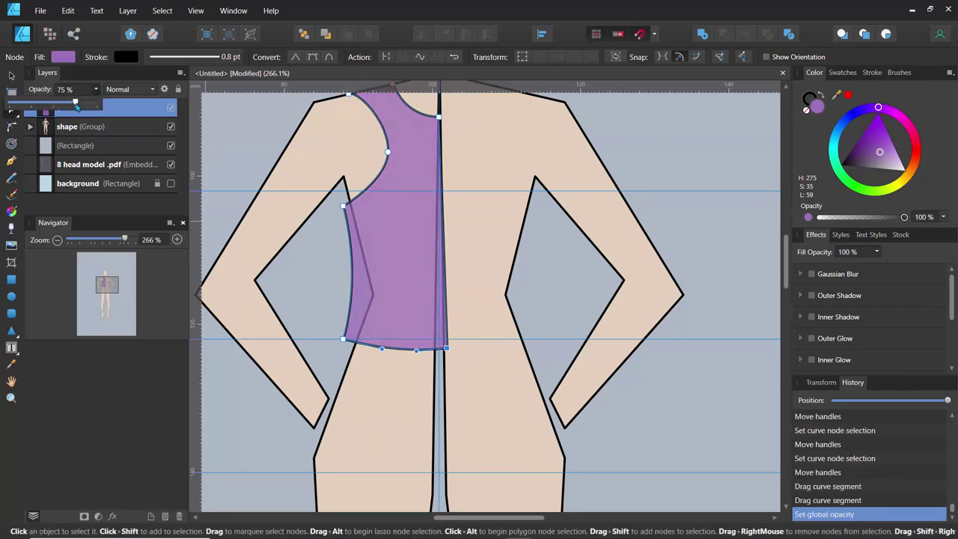
scroll(256, 183, up, 3)
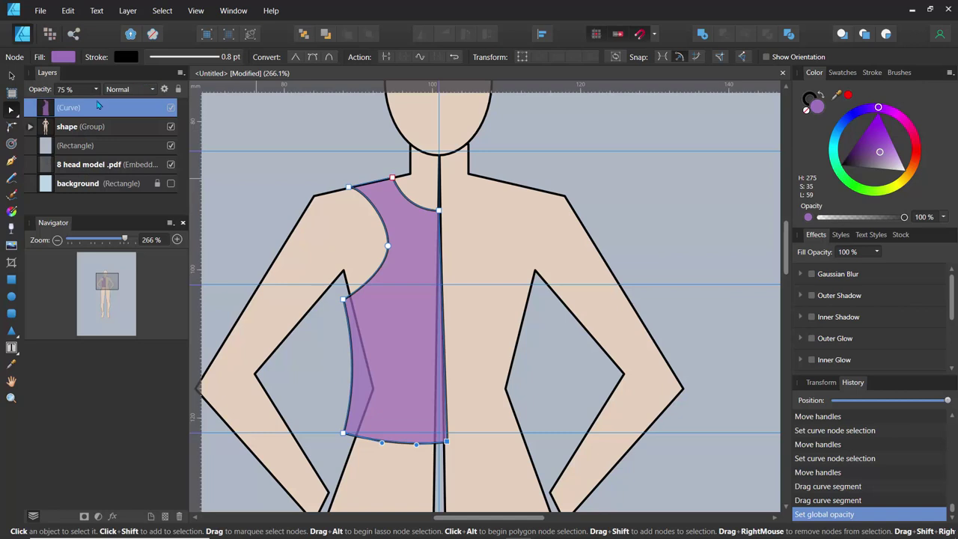
Step: Duplicate the half-top, flip the copy horizontally, and move it onto the torso's right side
key(ctrl+j)
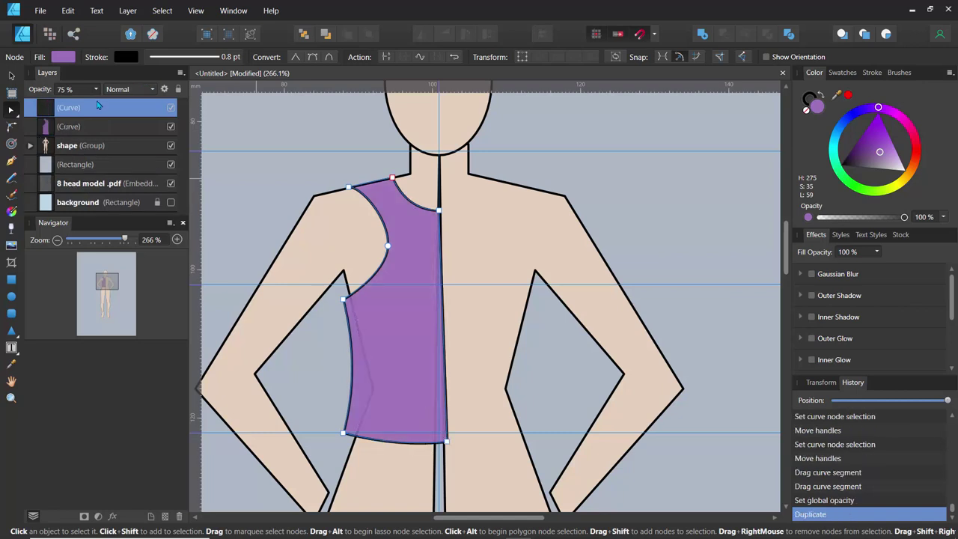
click(49, 129)
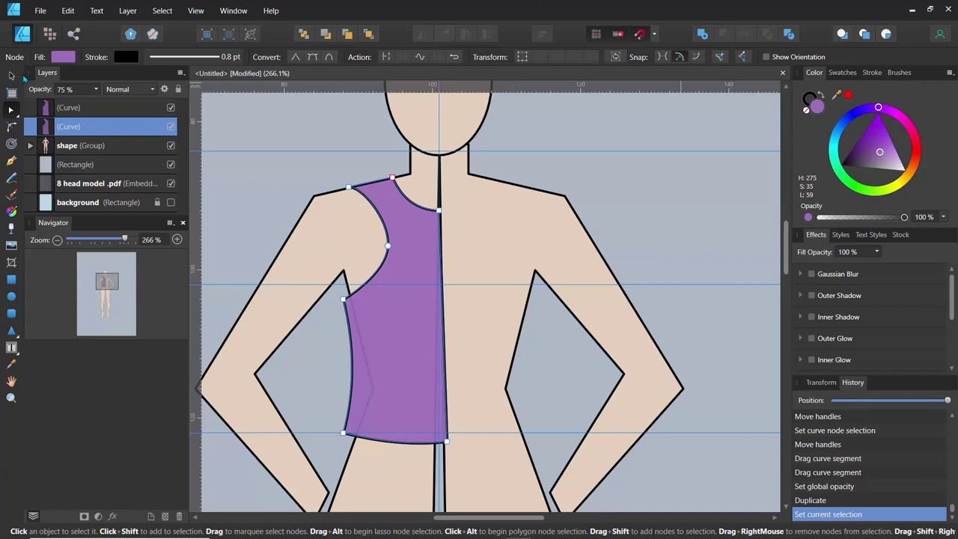
click(12, 76)
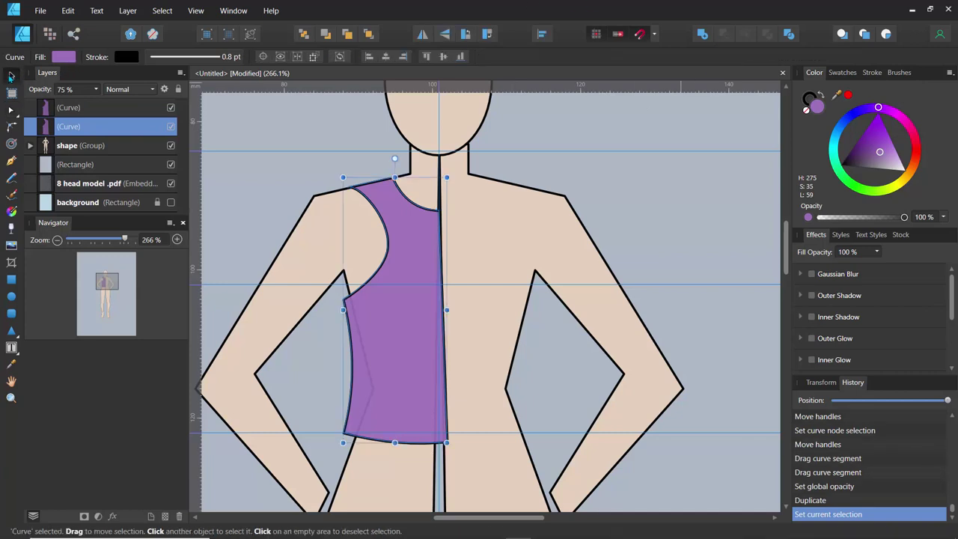
click(424, 38)
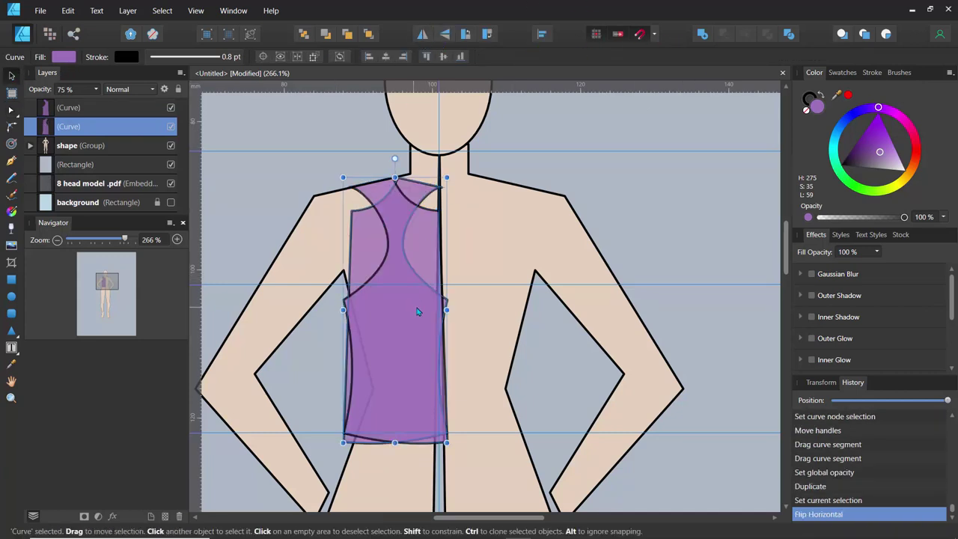
drag(423, 311, 503, 310)
click(317, 171)
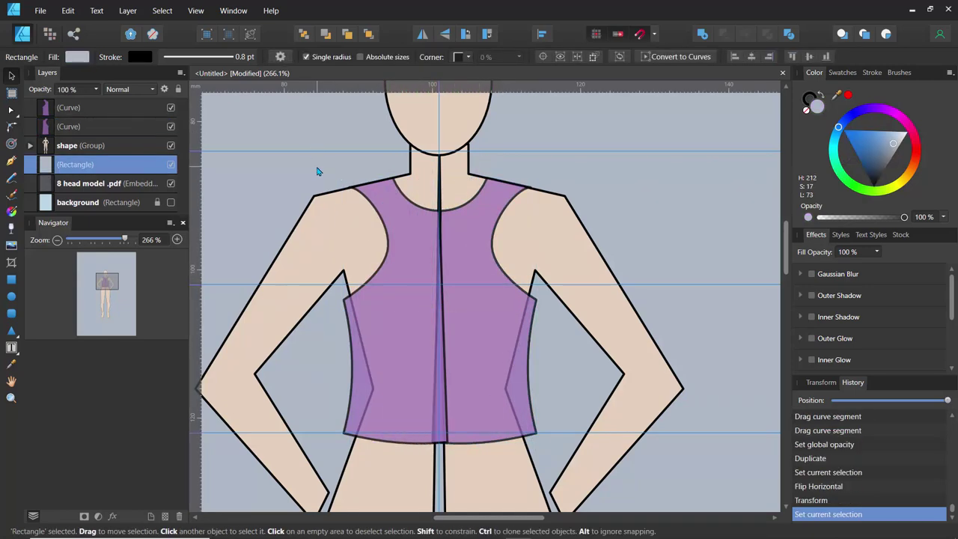
scroll(316, 172, down, 3)
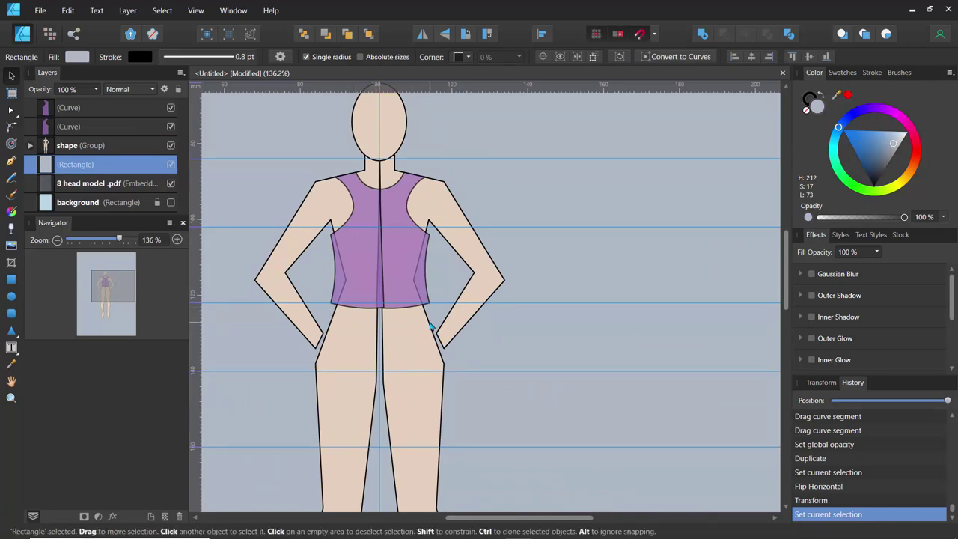
drag(336, 332, 336, 252)
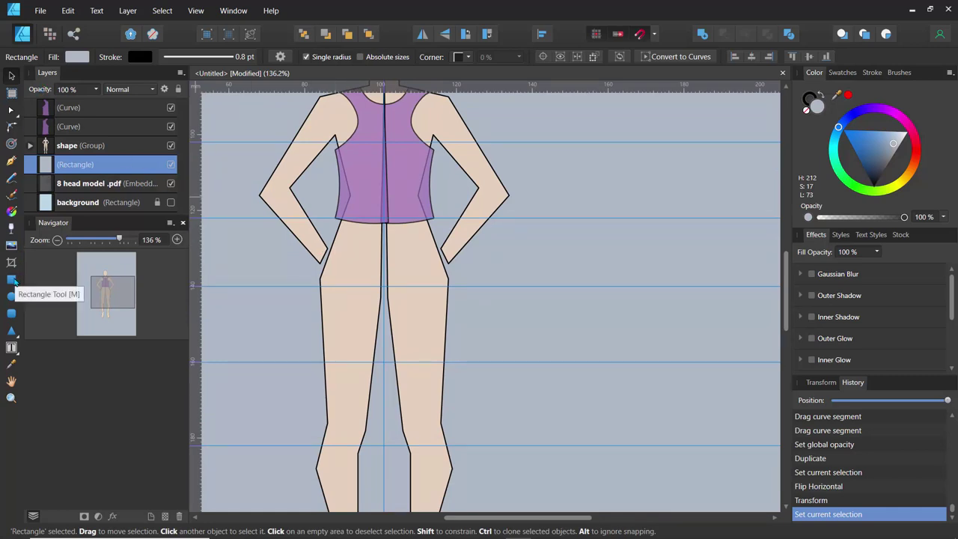
Step: Draw a skirt rectangle over the hips, move it in front of the figure, and set 64% opacity
click(12, 280)
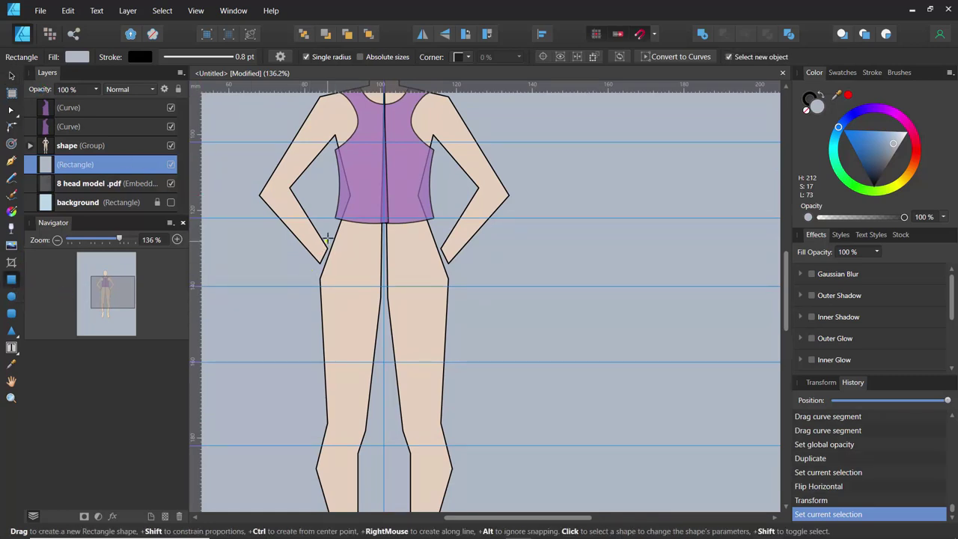
drag(327, 224, 448, 414)
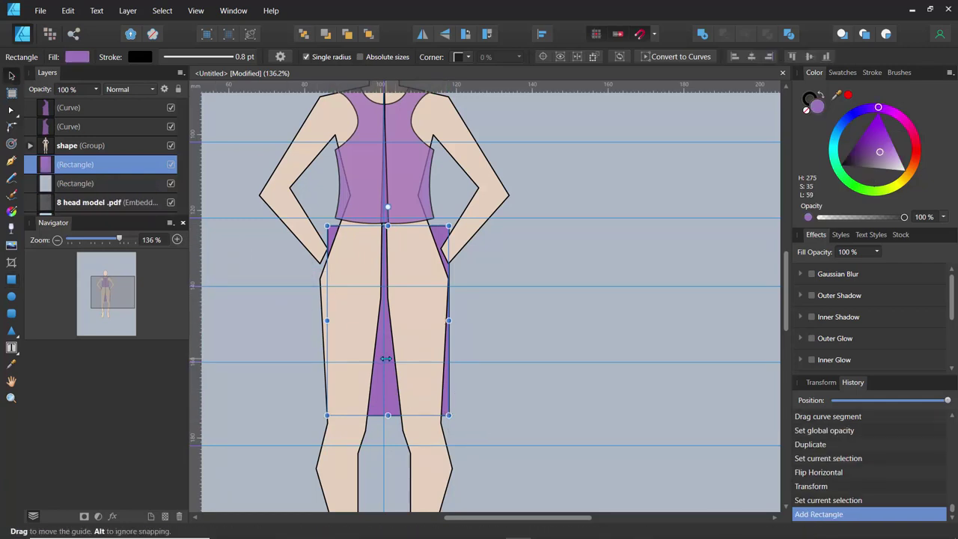
drag(371, 338, 368, 330)
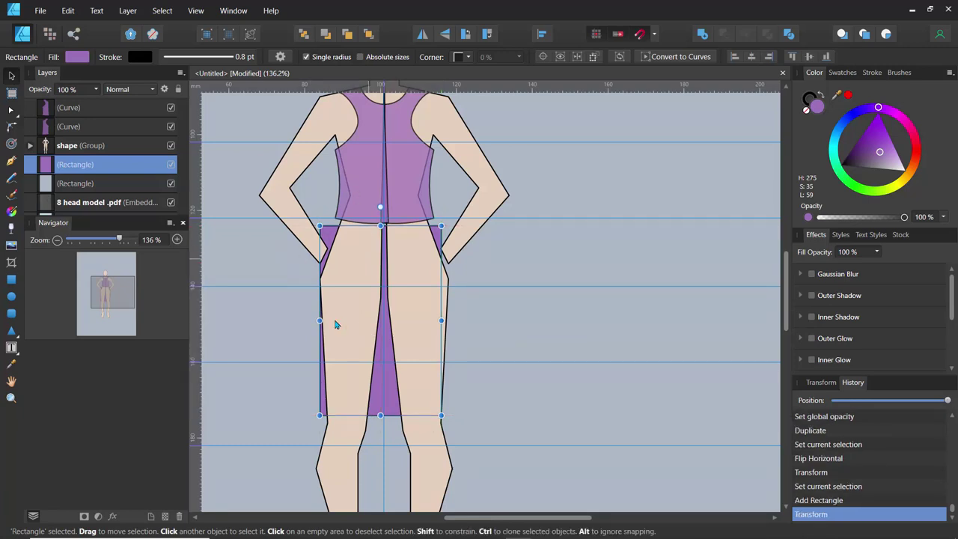
scroll(259, 216, down, 1)
scroll(259, 214, up, 3)
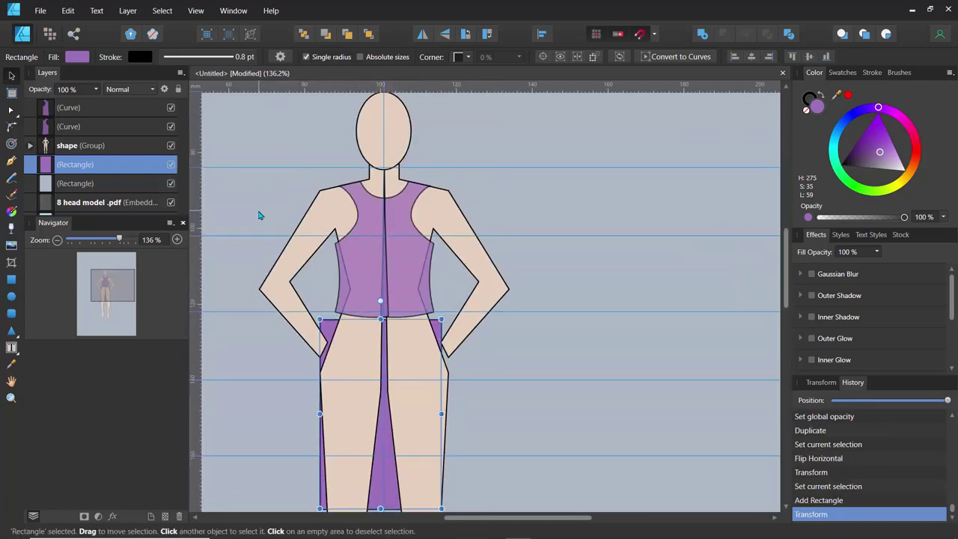
scroll(261, 224, down, 2)
drag(93, 158, 47, 143)
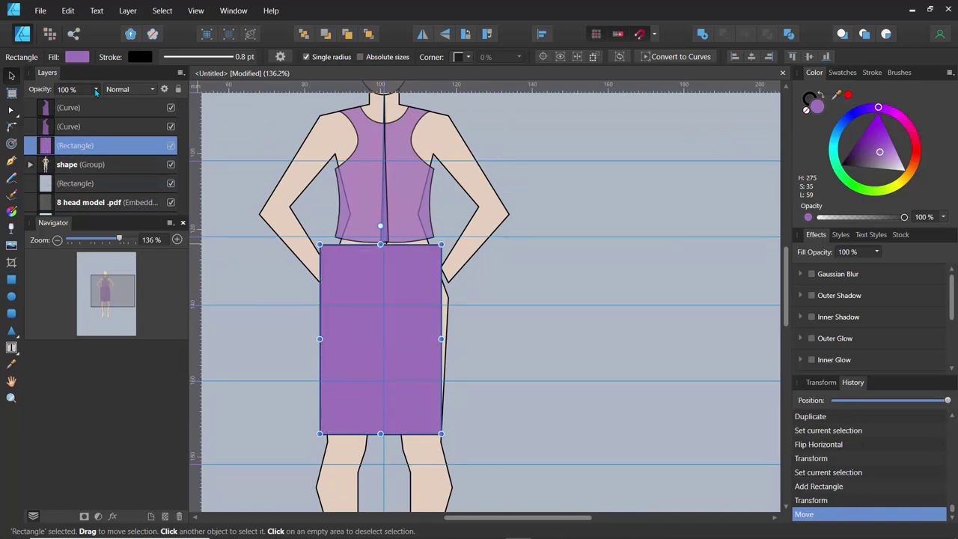
click(95, 90)
drag(97, 105, 66, 104)
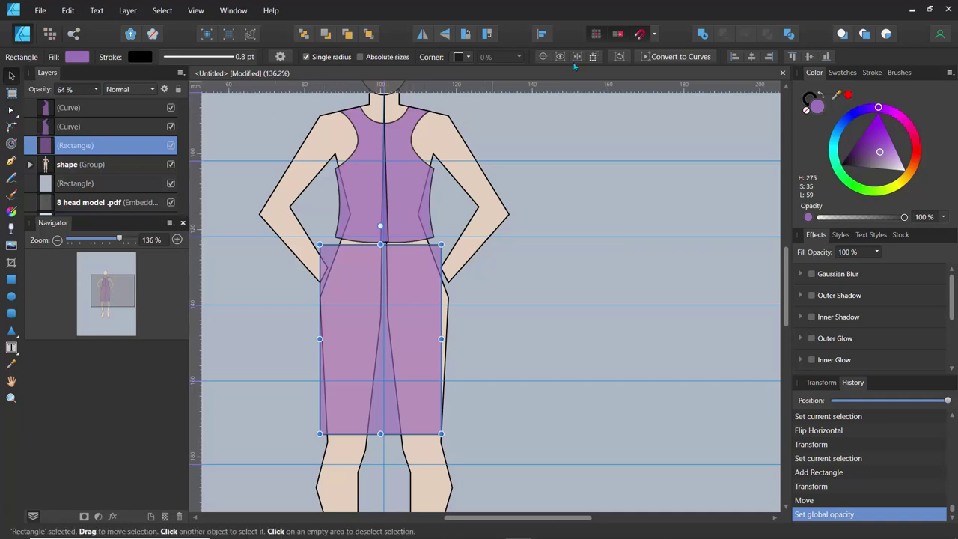
Step: Convert the skirt to curves, pull its top corners in to the waist, and bow its sides outward
click(677, 59)
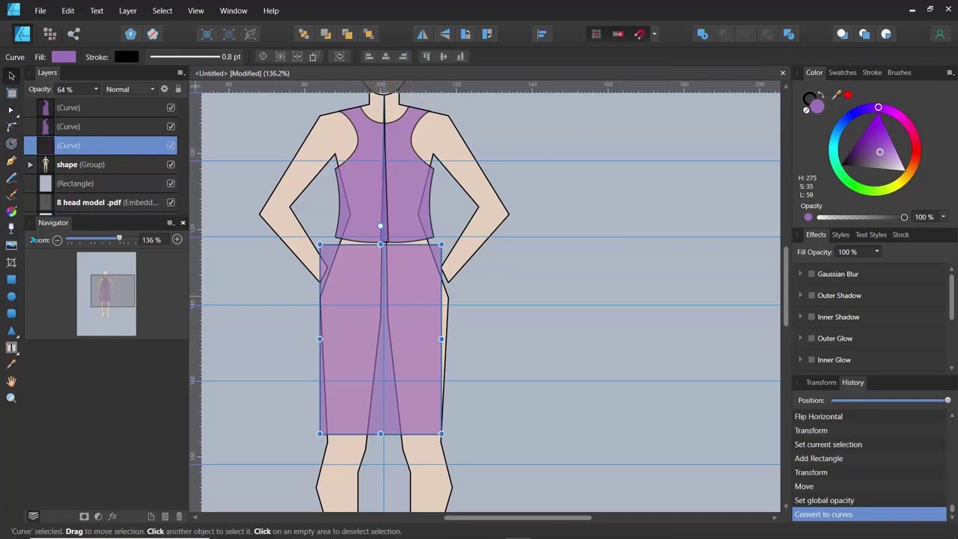
click(11, 110)
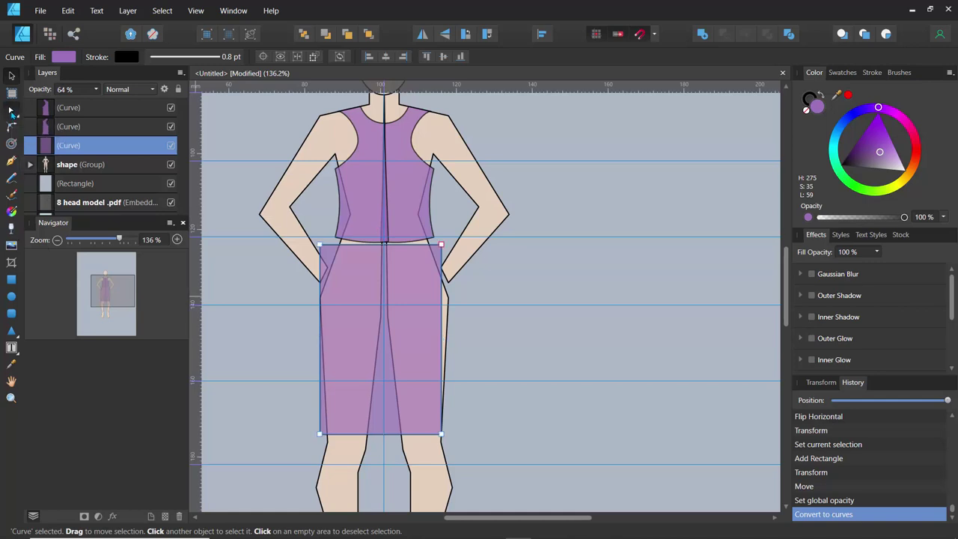
click(319, 245)
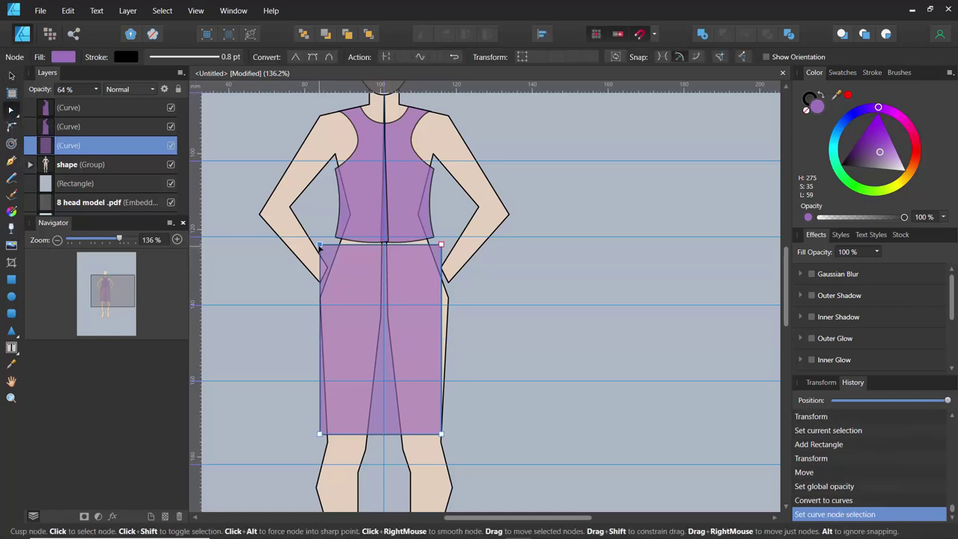
drag(323, 247, 338, 247)
drag(441, 246, 434, 245)
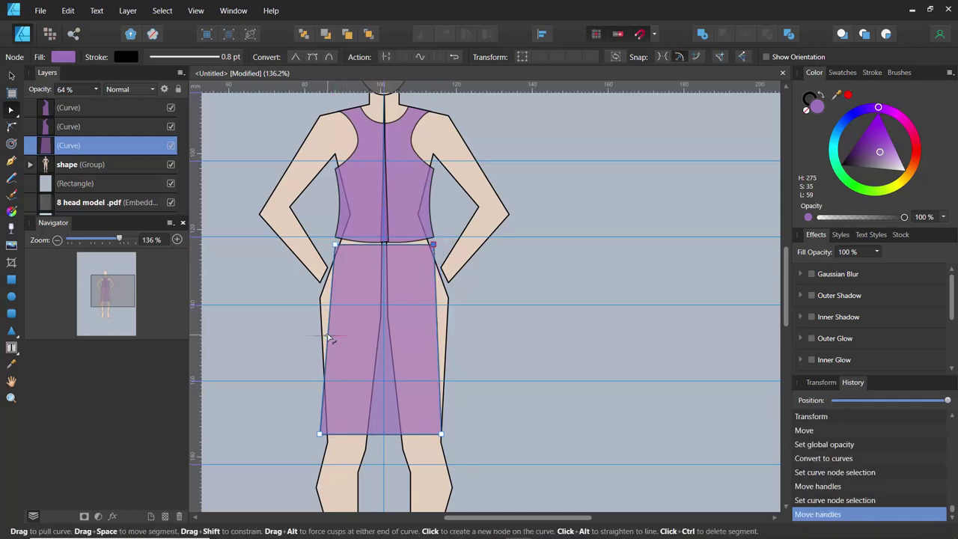
drag(329, 338, 314, 345)
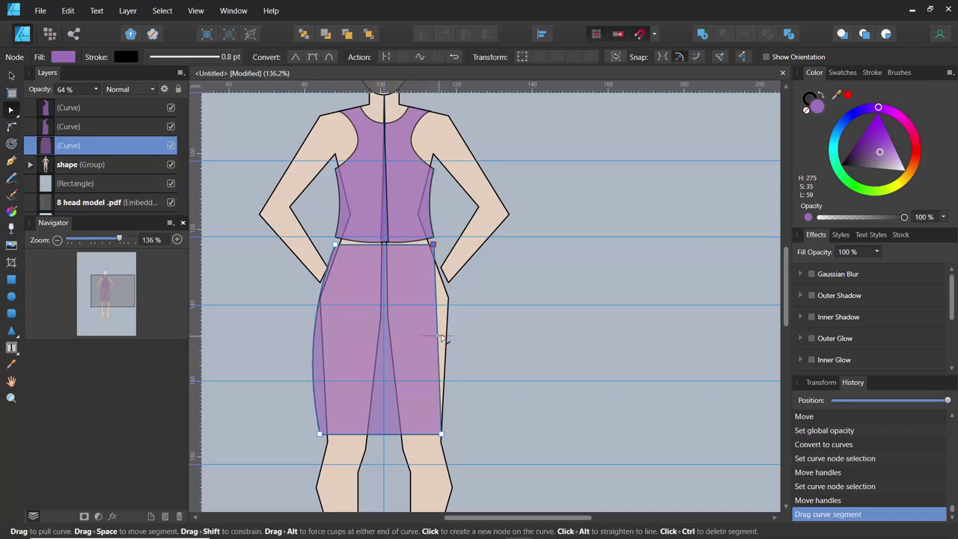
drag(441, 338, 459, 338)
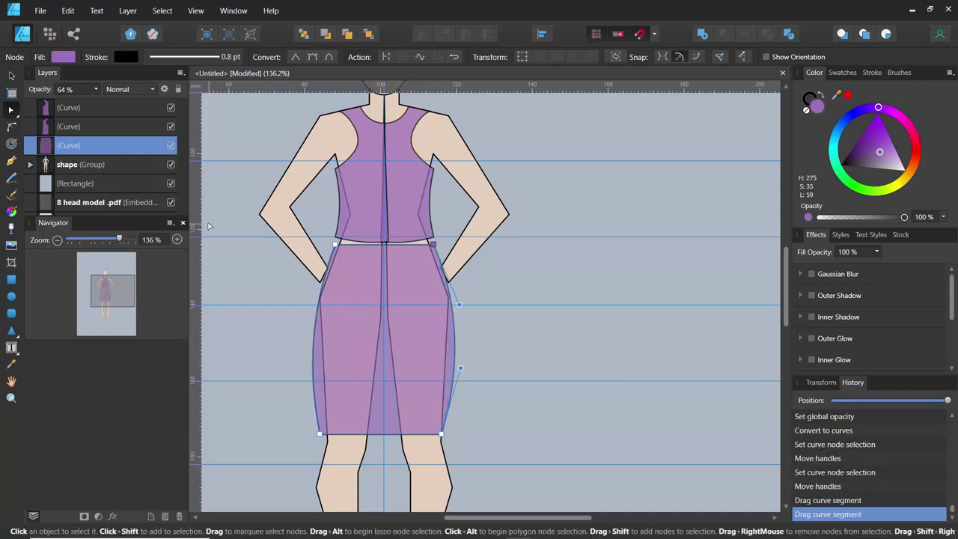
Step: Check the skirt against the top, leaving the skirt selected
scroll(208, 224, up, 3)
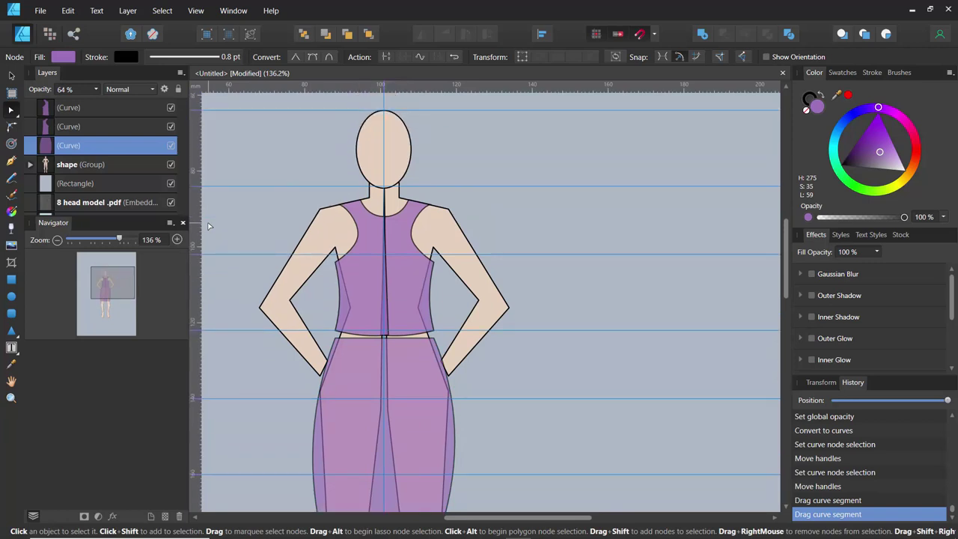
click(298, 188)
scroll(249, 198, down, 3)
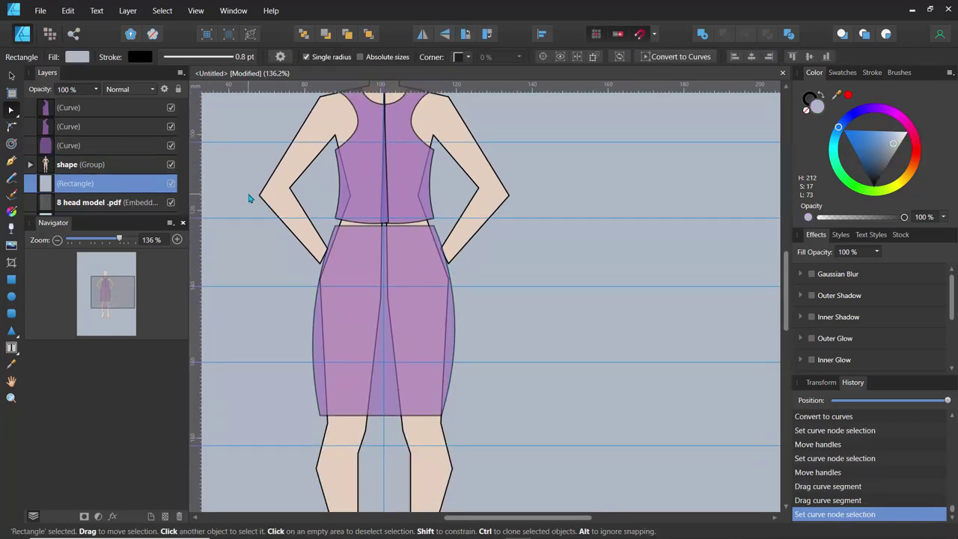
scroll(249, 199, down, 3)
scroll(250, 199, up, 2)
click(391, 247)
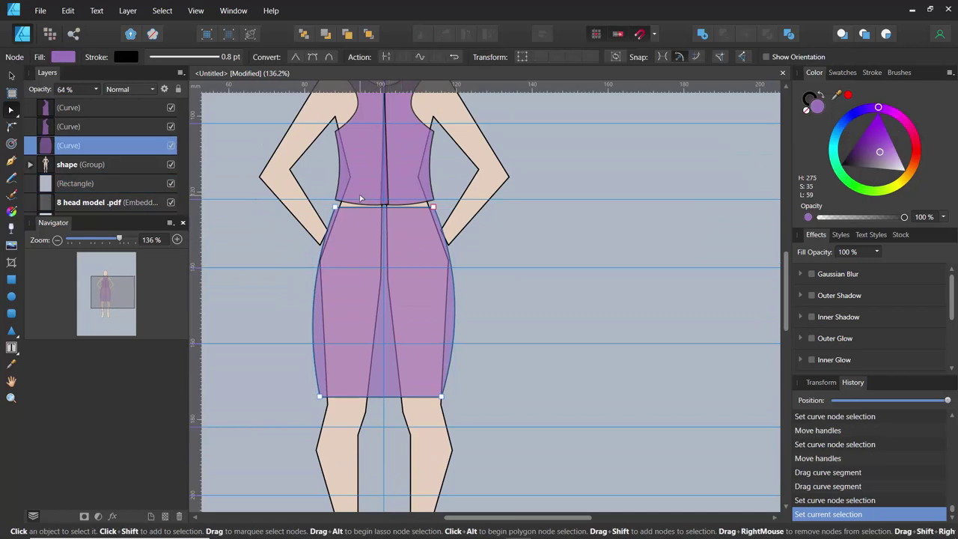
scroll(372, 217, up, 2)
click(366, 202)
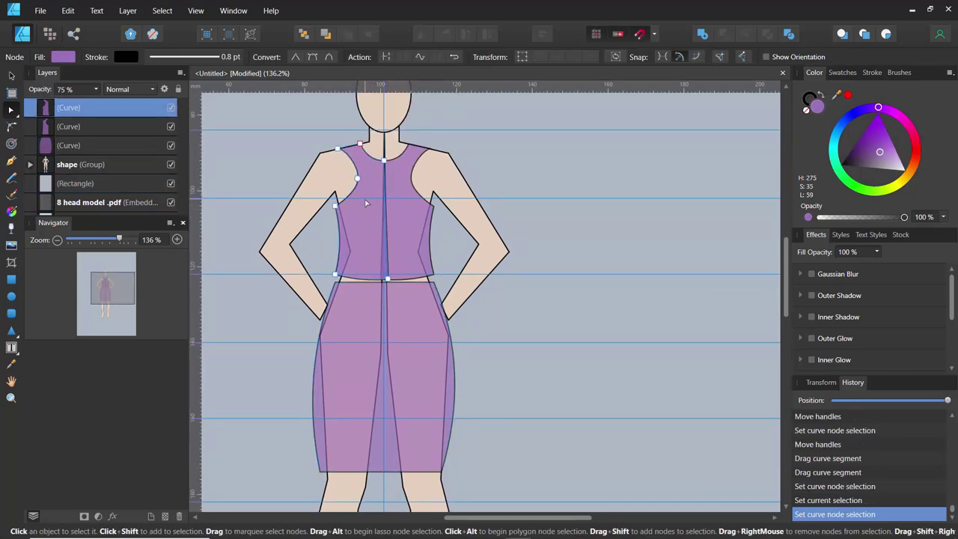
click(375, 341)
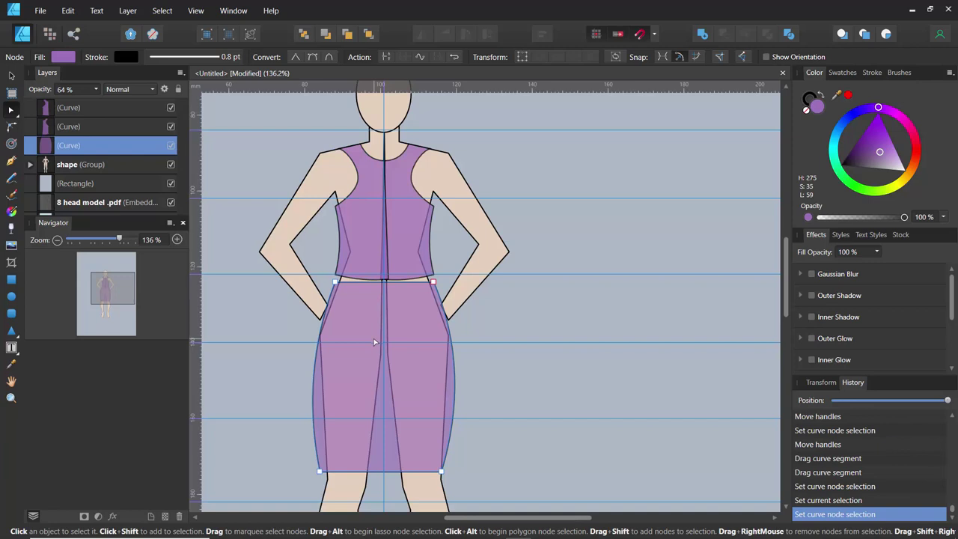
Step: Duplicate the skirt and move the copy to the right of the first figure
key(ctrl+j)
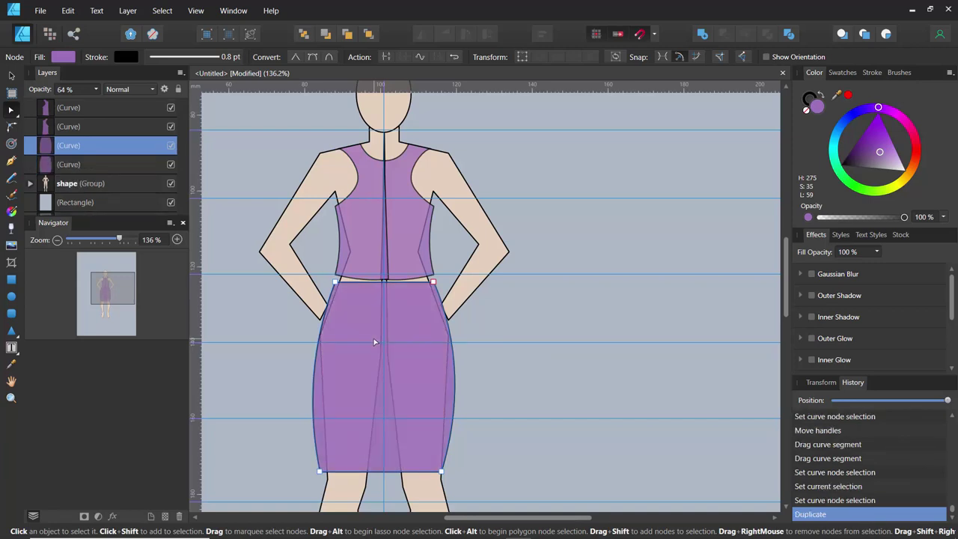
click(11, 75)
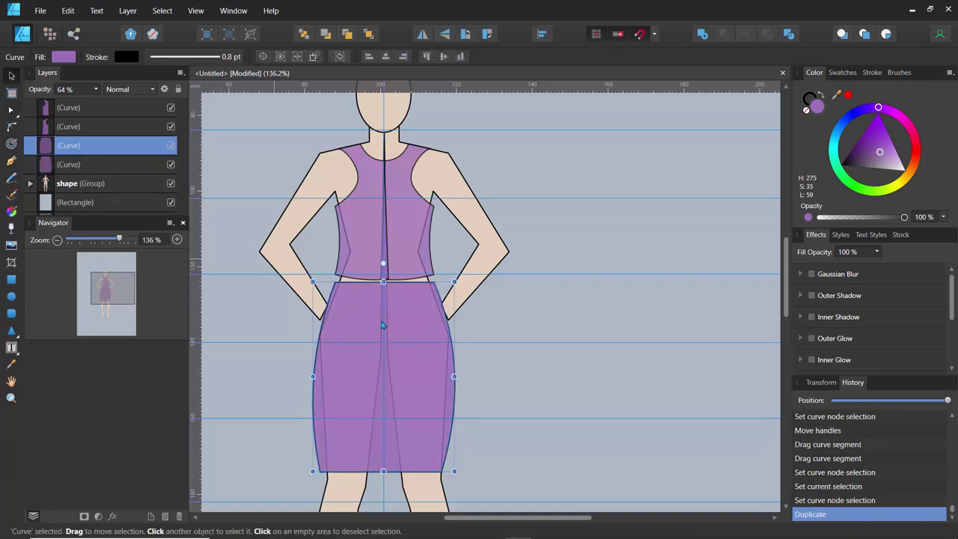
drag(403, 358, 615, 356)
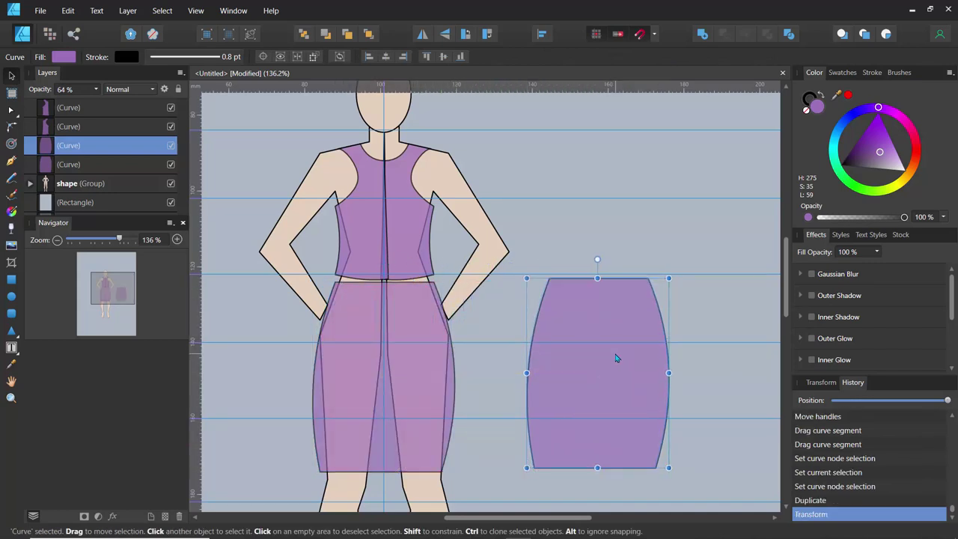
Step: Duplicate the 'shape' figure group and move the copy right to form the second figure
click(65, 187)
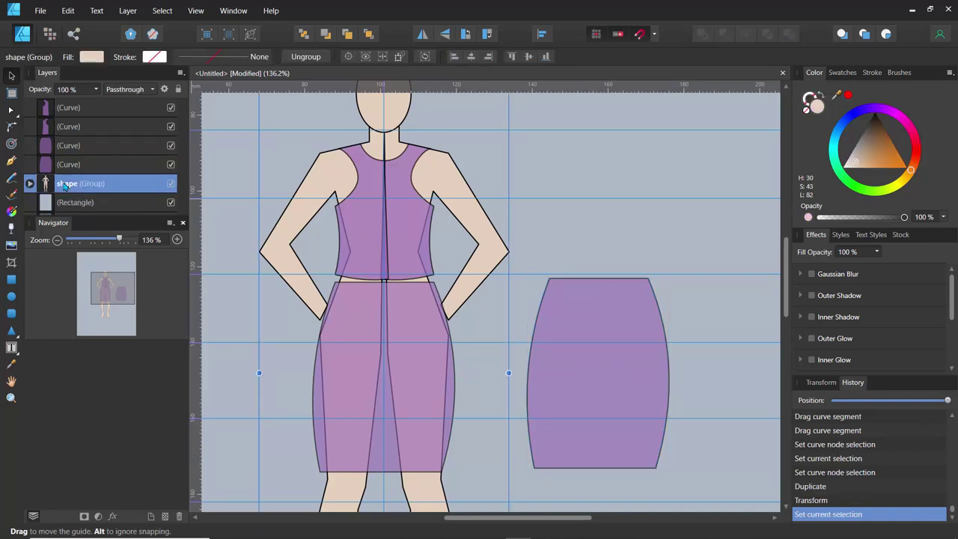
key(ctrl+j)
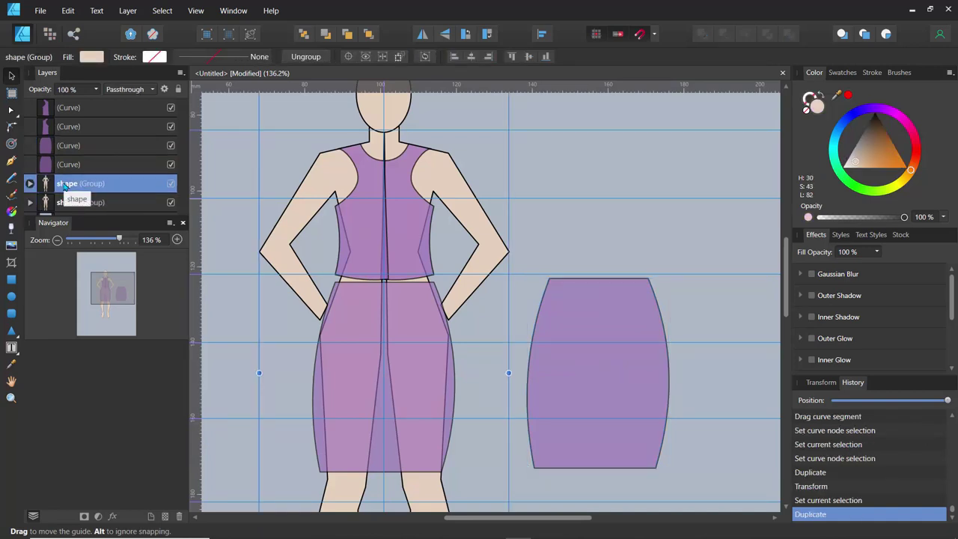
click(51, 203)
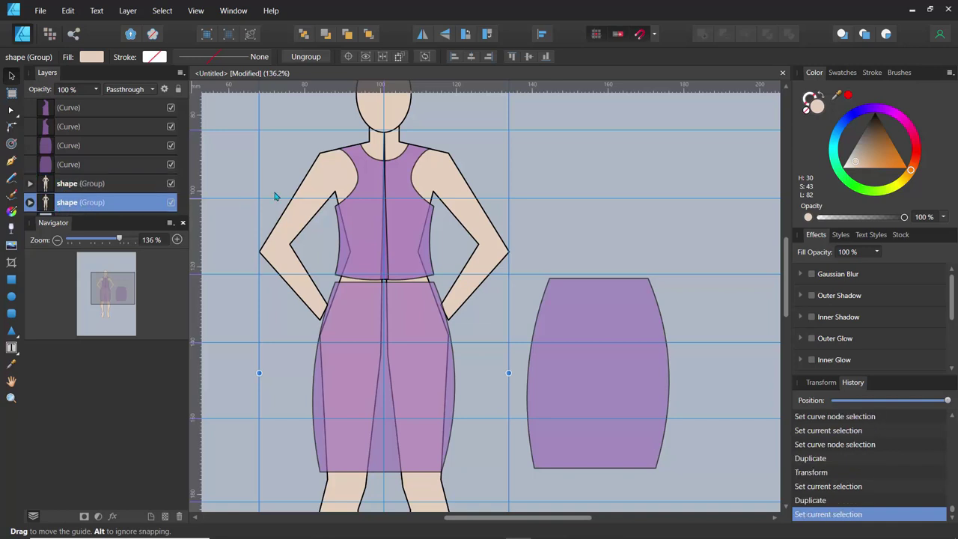
drag(345, 178, 556, 173)
scroll(387, 160, down, 3)
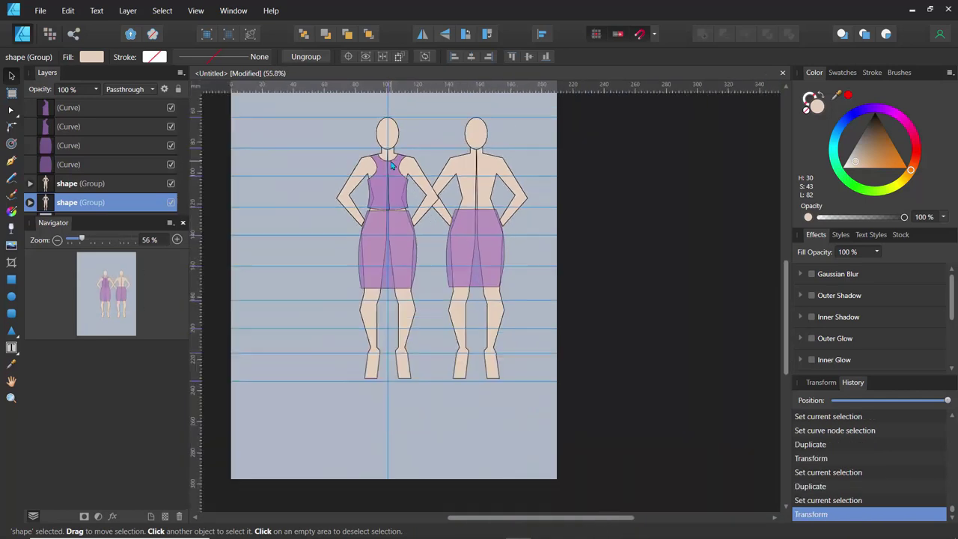
scroll(391, 165, up, 2)
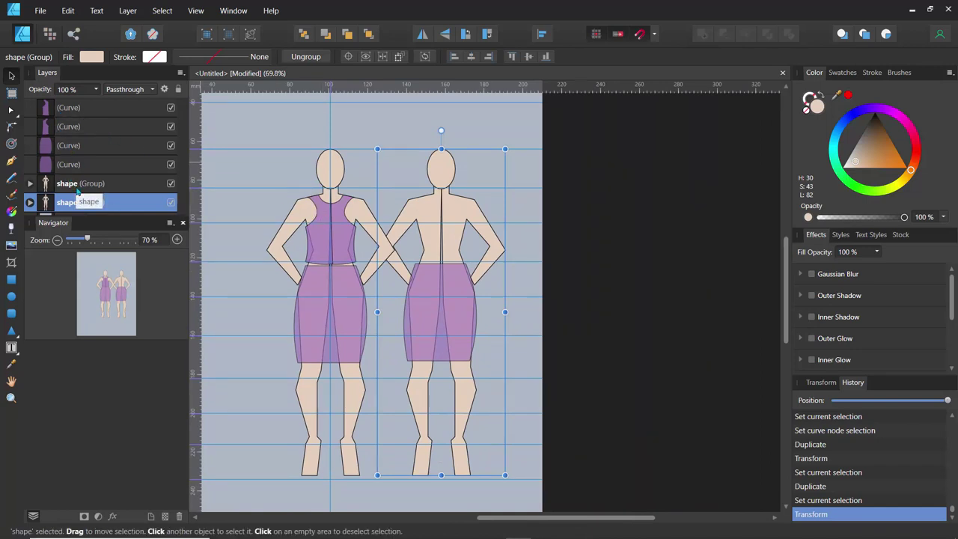
Step: Stretch the second figure's skirt to 77 mm tall and 42 mm wide
click(431, 306)
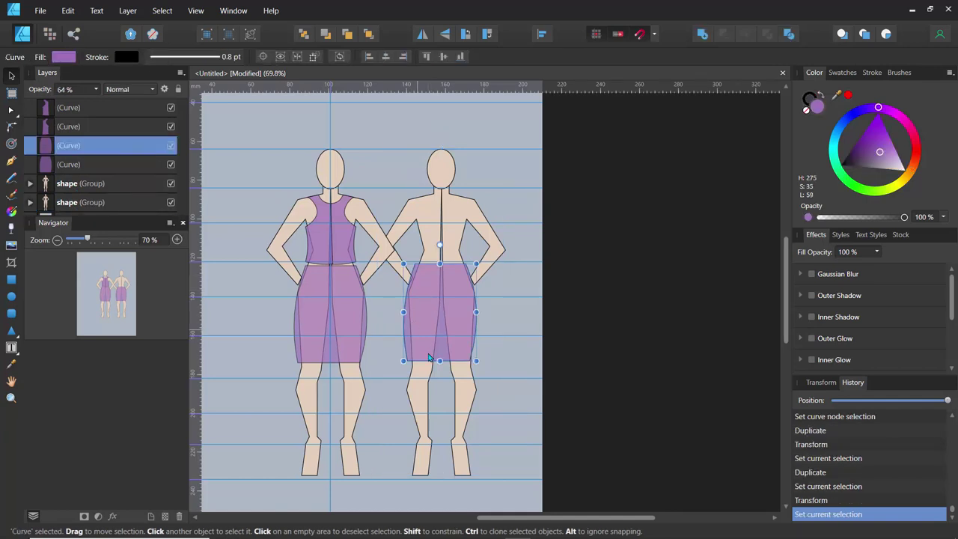
drag(440, 361, 441, 421)
drag(403, 342, 401, 342)
drag(478, 342, 482, 342)
click(507, 214)
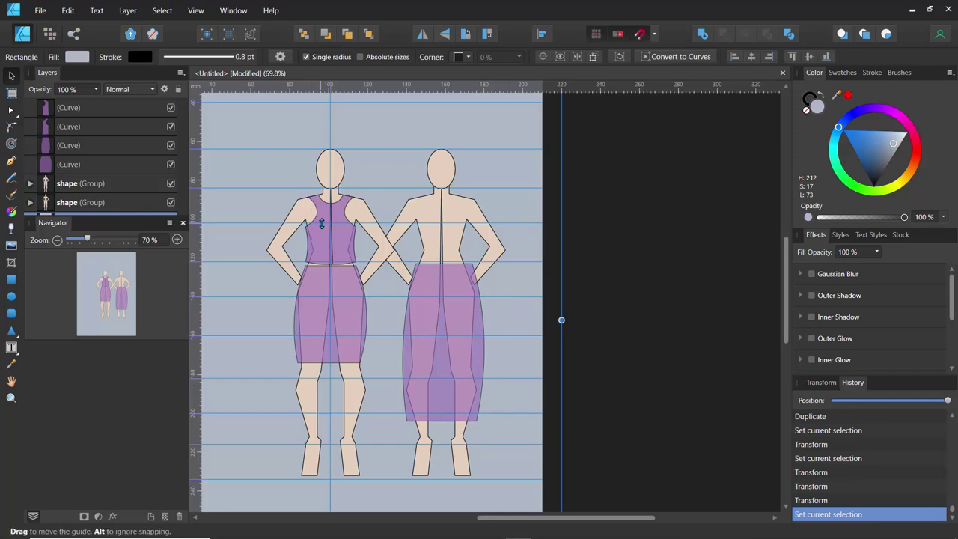
click(68, 110)
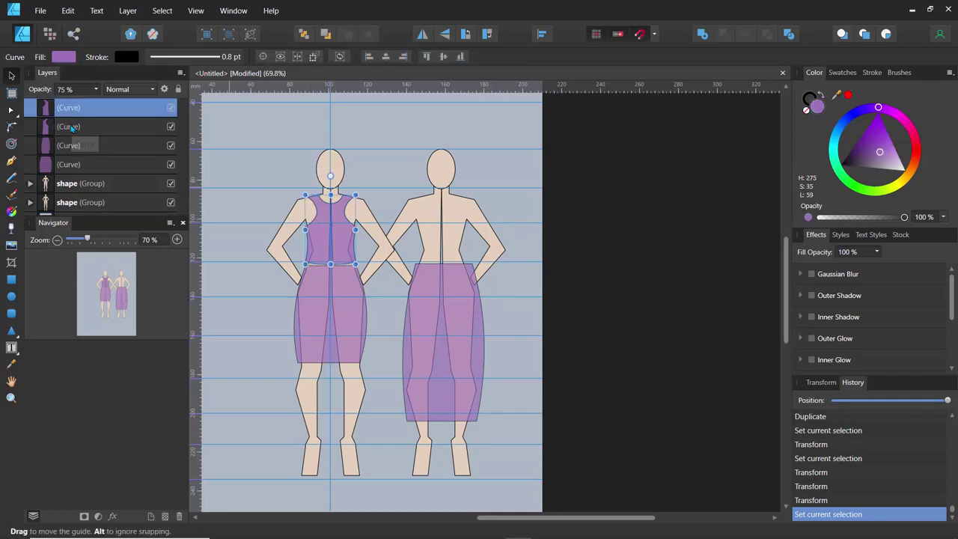
Step: Group the first figure's two bodice pieces and name the group 'top'
shift+click(72, 127)
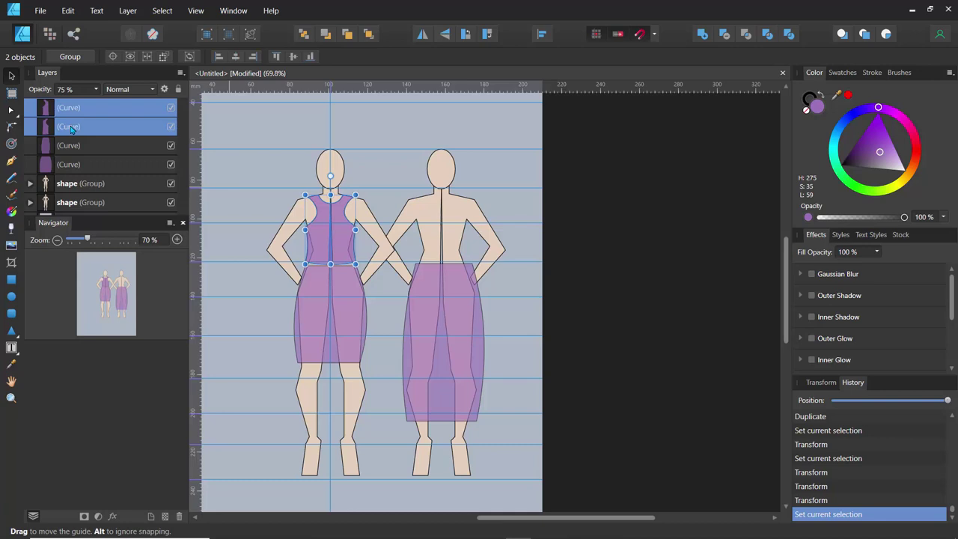
key(ctrl+g)
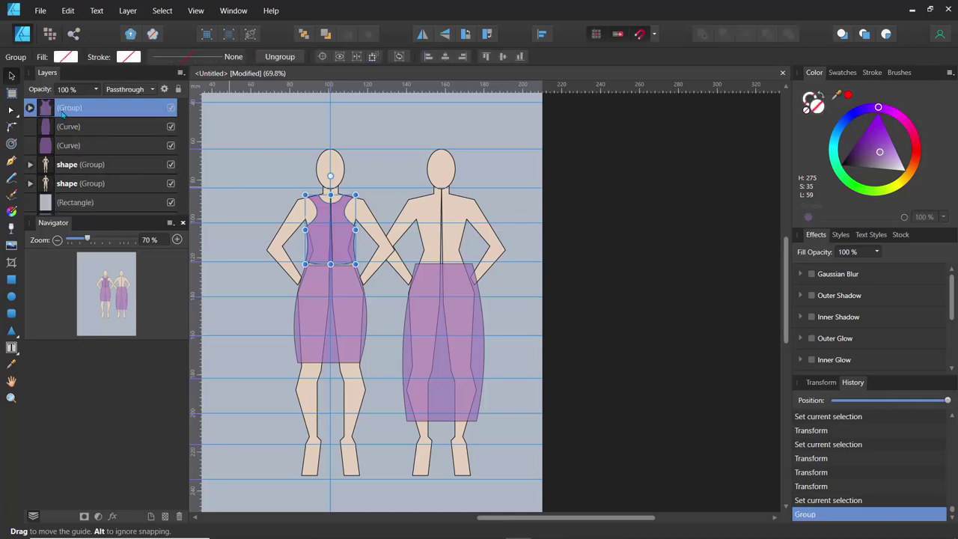
double_click(68, 109)
text(to)
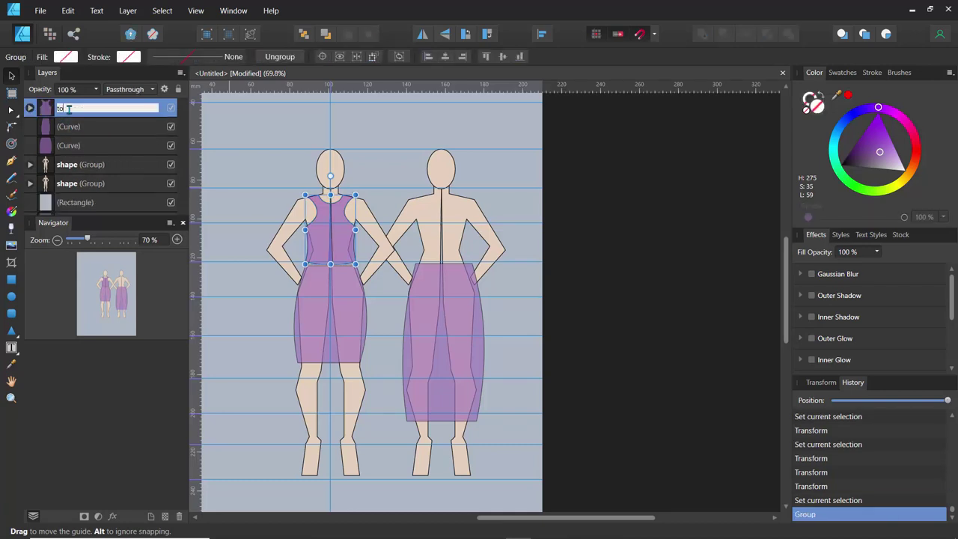
text(p)
key(Return)
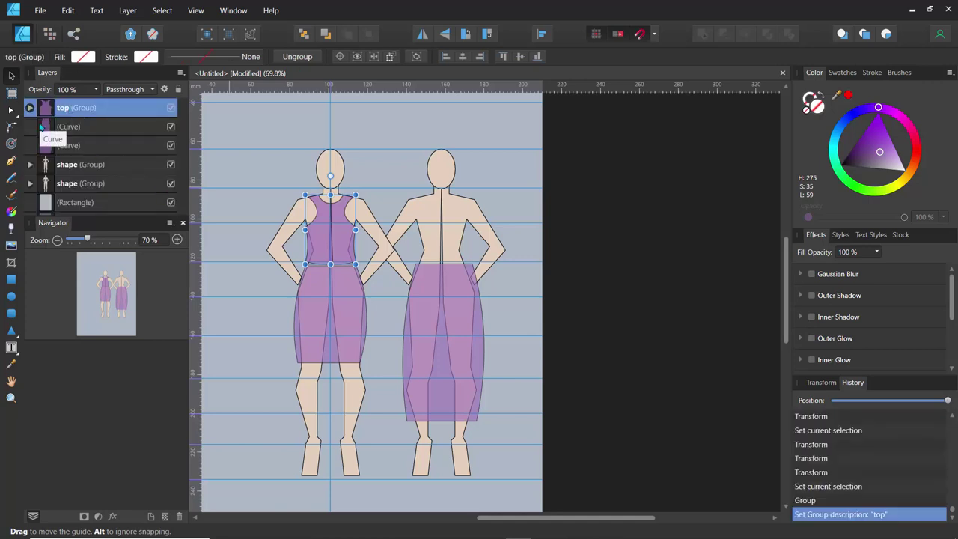
Step: Duplicate the 'top' group and move the copy onto the second figure's torso
key(ctrl+j)
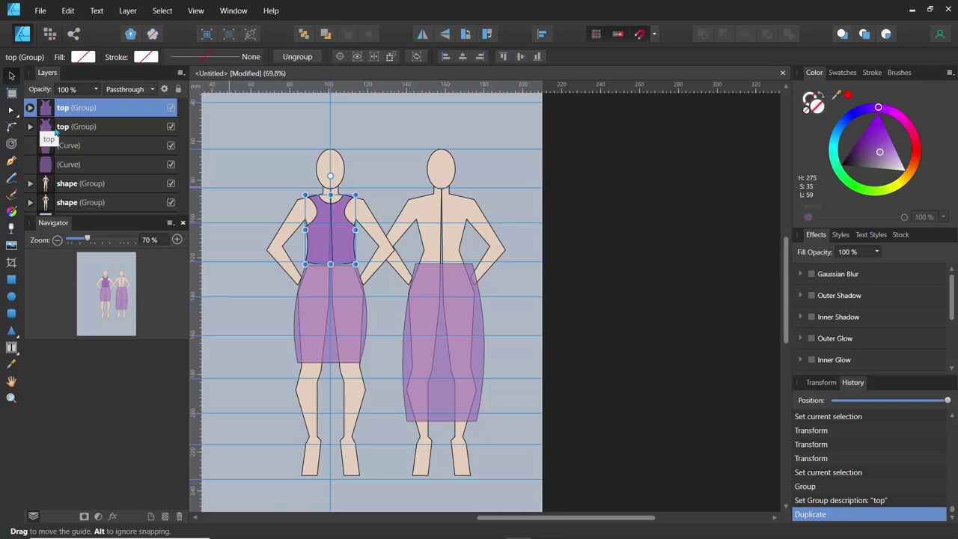
click(48, 127)
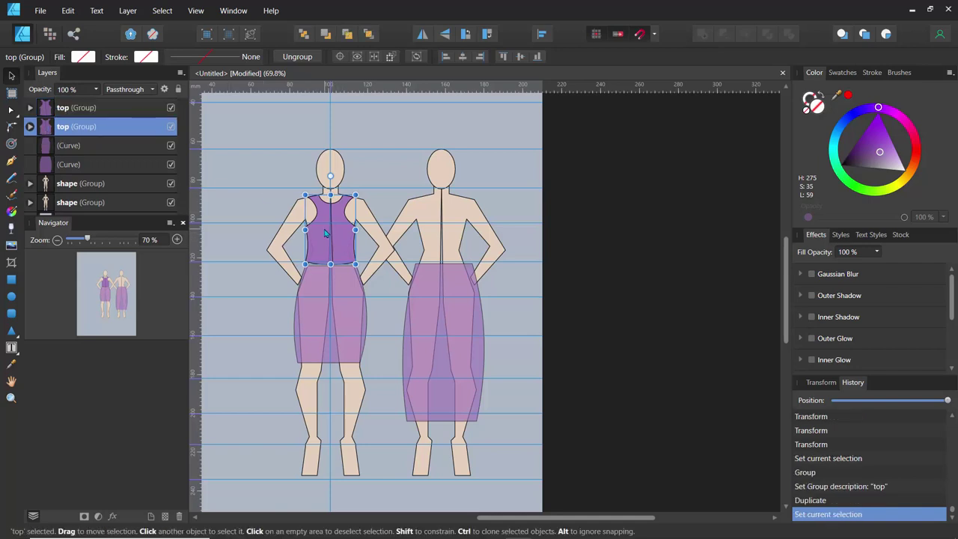
drag(325, 235, 433, 237)
Step: Nudge the second figure's skirt so it sits just under its top
scroll(440, 320, up, 6)
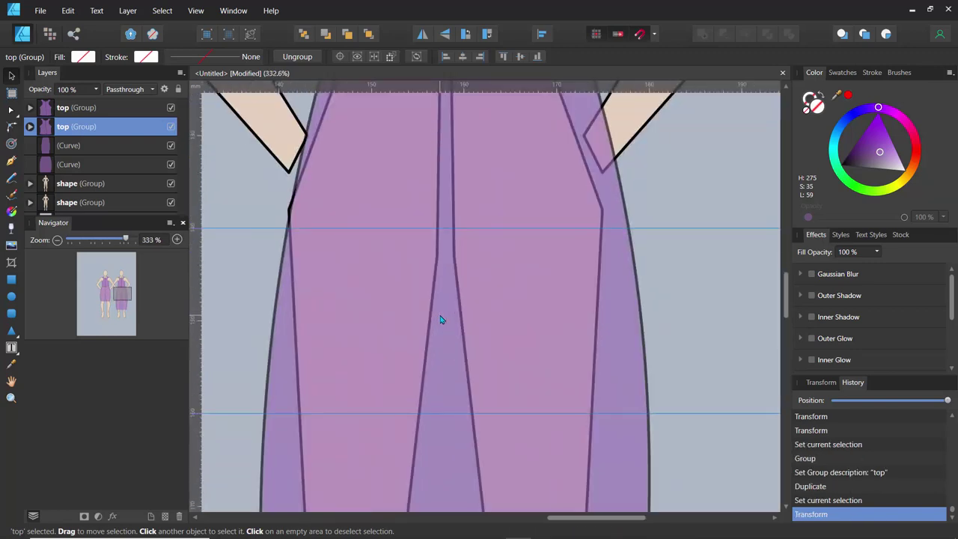
double_click(425, 244)
scroll(412, 226, right, 1)
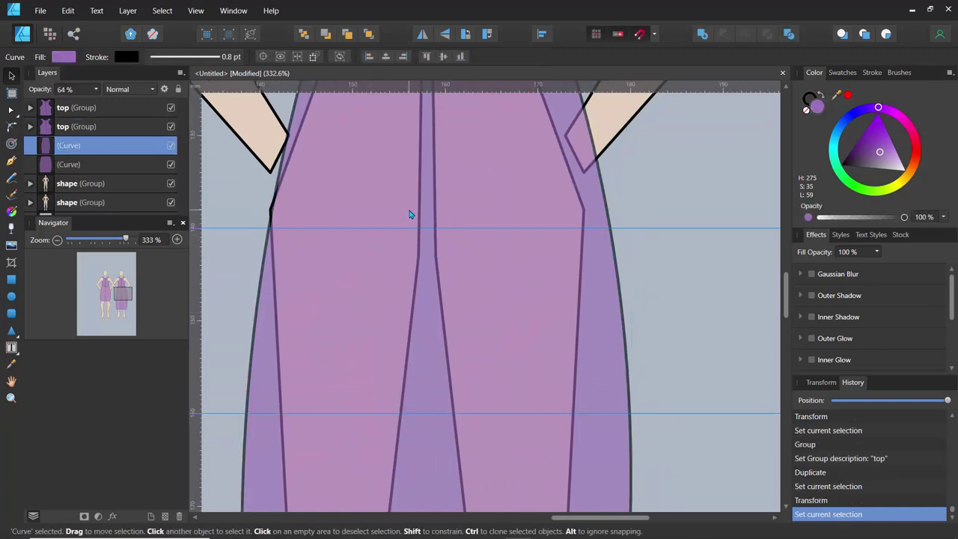
scroll(409, 215, right, 2)
scroll(409, 214, left, 3)
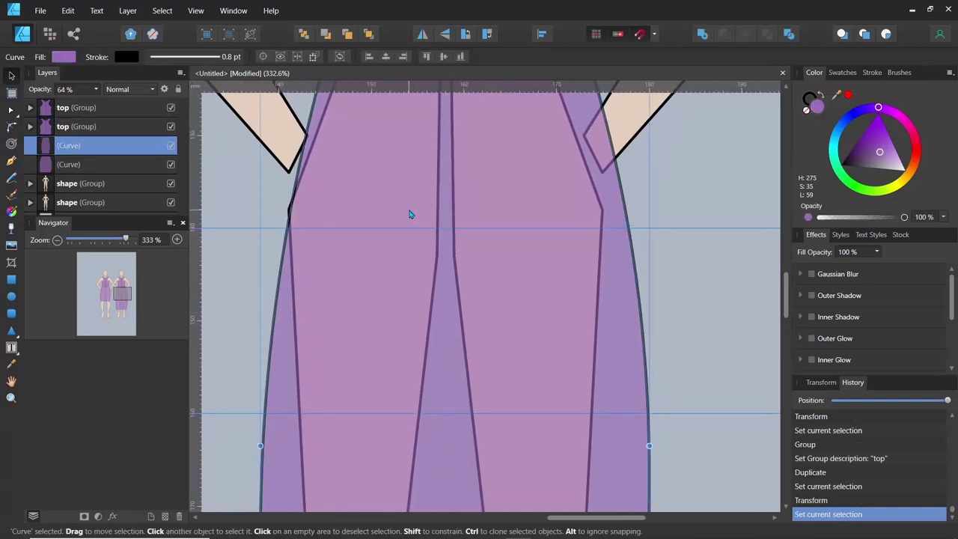
scroll(409, 214, up, 1)
scroll(409, 213, down, 4)
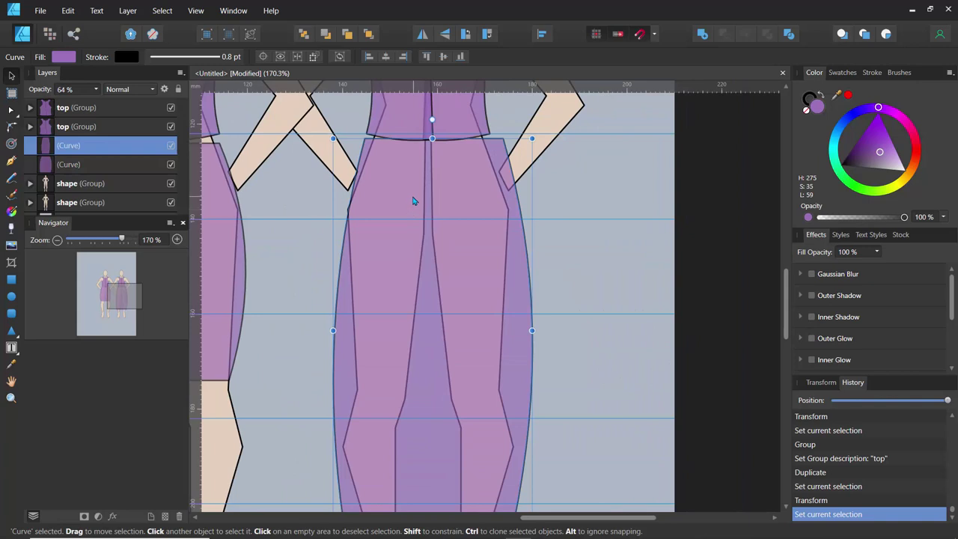
drag(413, 201, 406, 203)
scroll(409, 214, up, 5)
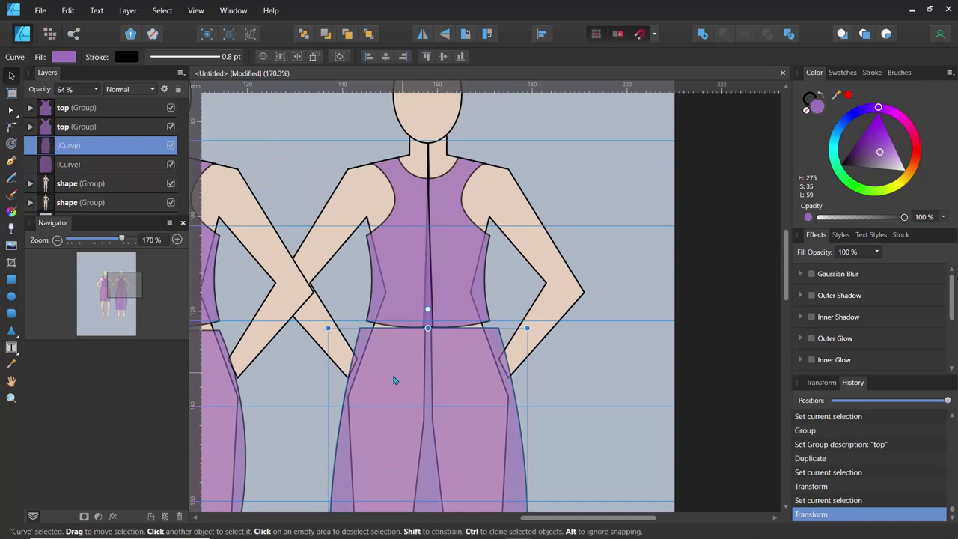
Step: Raise the second skirt's opacity from 64% to 100%
click(95, 89)
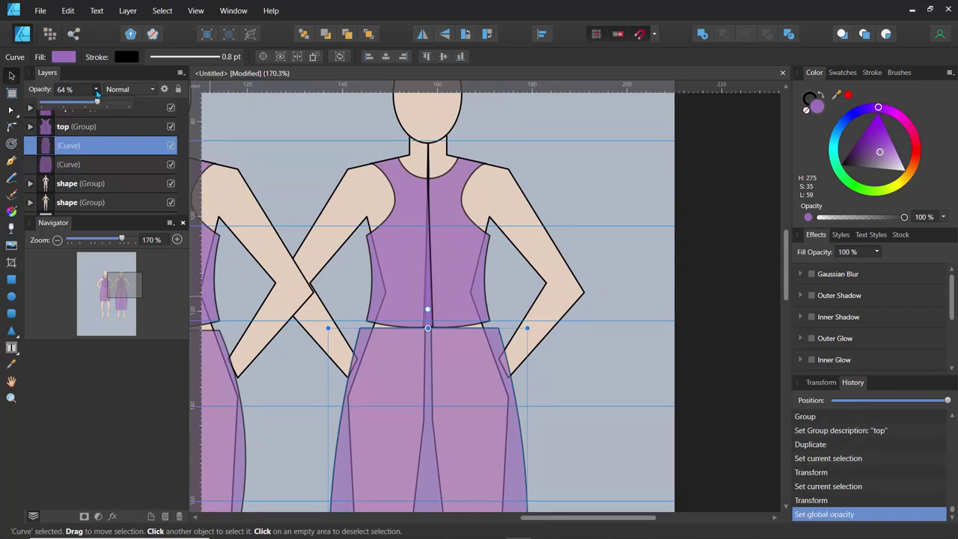
drag(97, 103, 130, 110)
scroll(324, 218, down, 4)
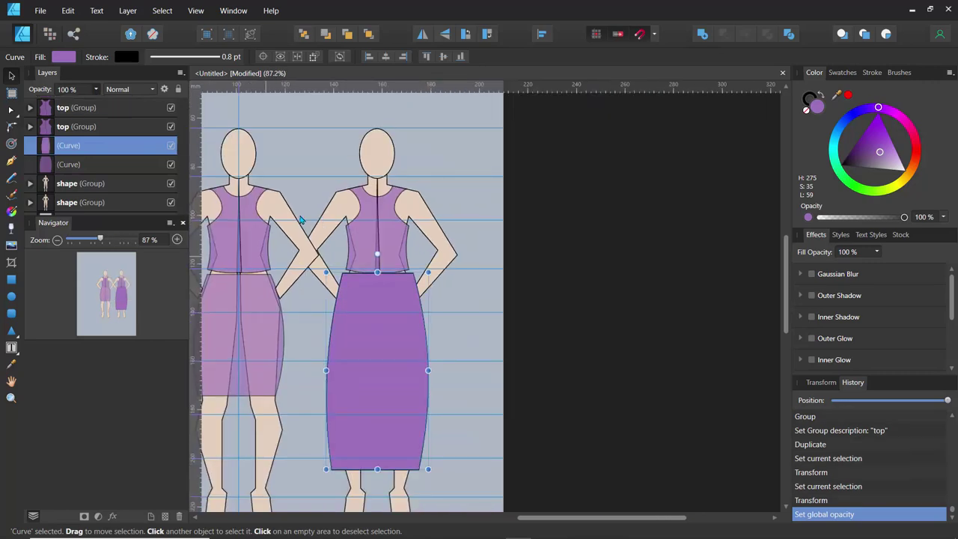
Step: Colour the second figure's skirt blue on the Color wheel, fine-tuning the hue
drag(303, 220, 386, 200)
click(838, 129)
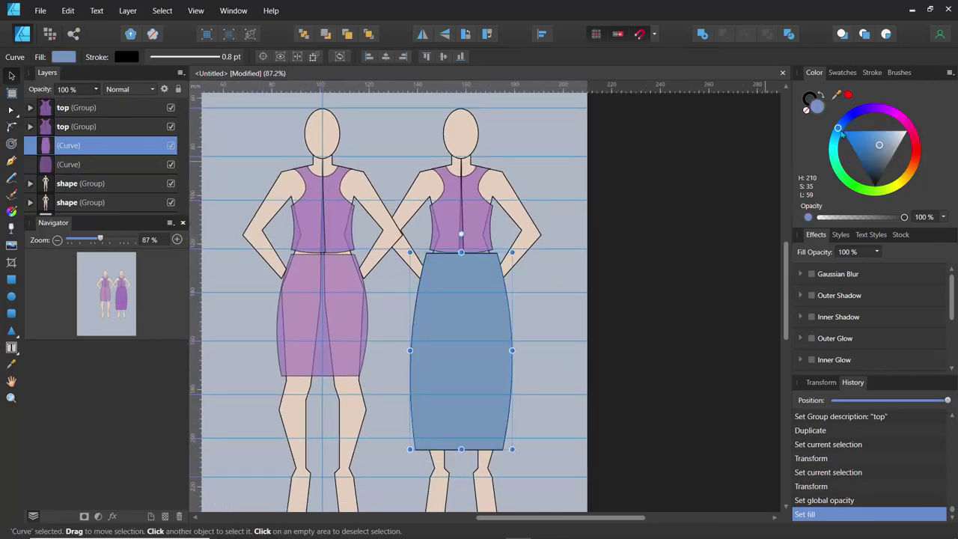
drag(837, 130, 841, 125)
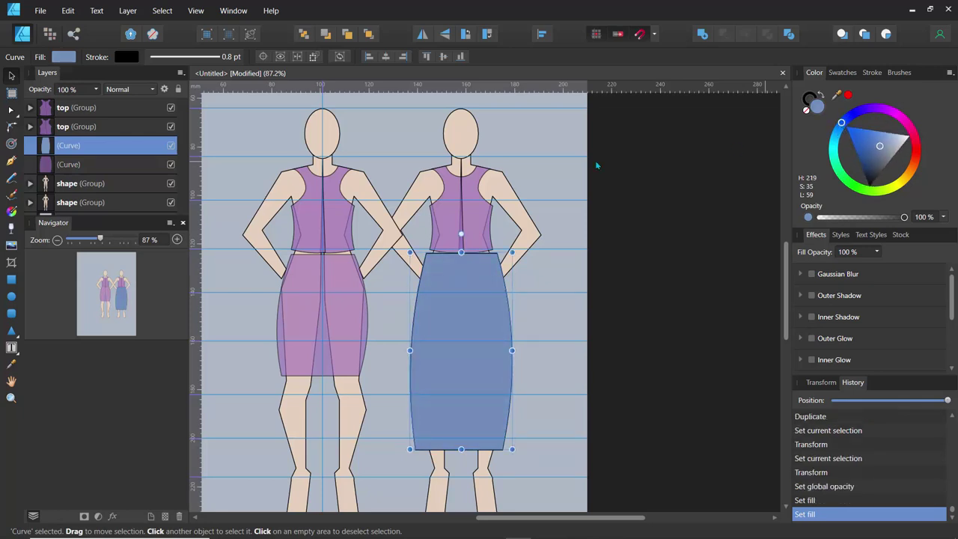
Step: Fill the second figure's top with the skirt's sampled blue and float the Navigator panel
click(449, 198)
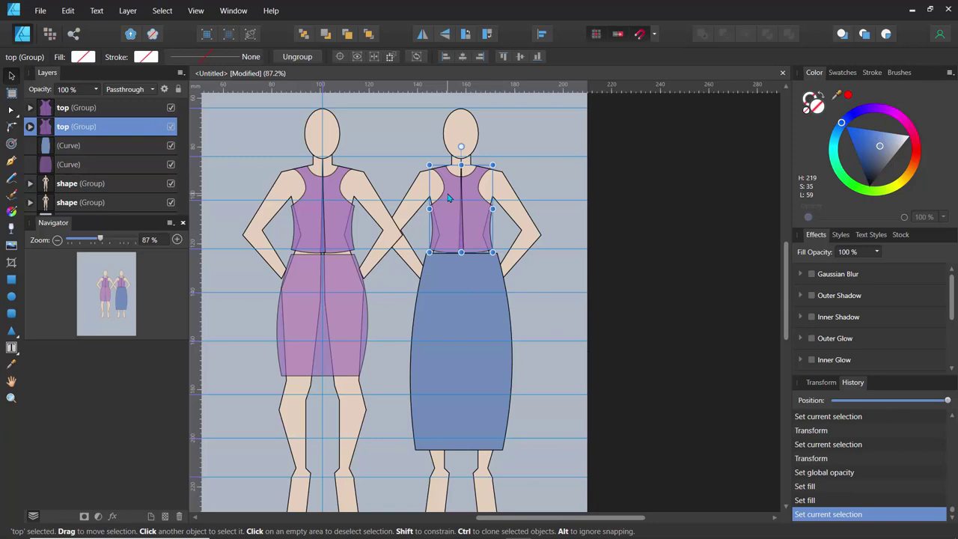
click(11, 364)
click(481, 269)
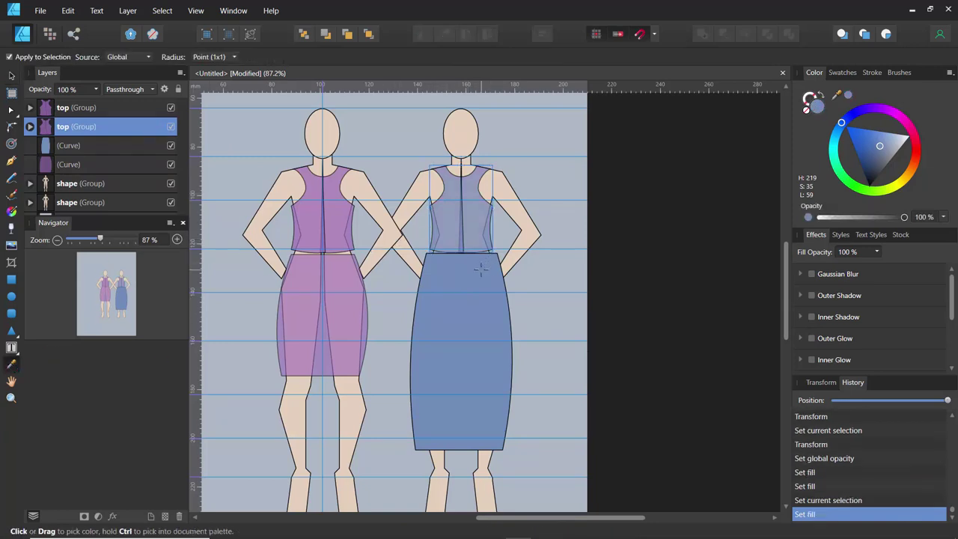
scroll(441, 209, up, 5)
scroll(96, 236, down, 5)
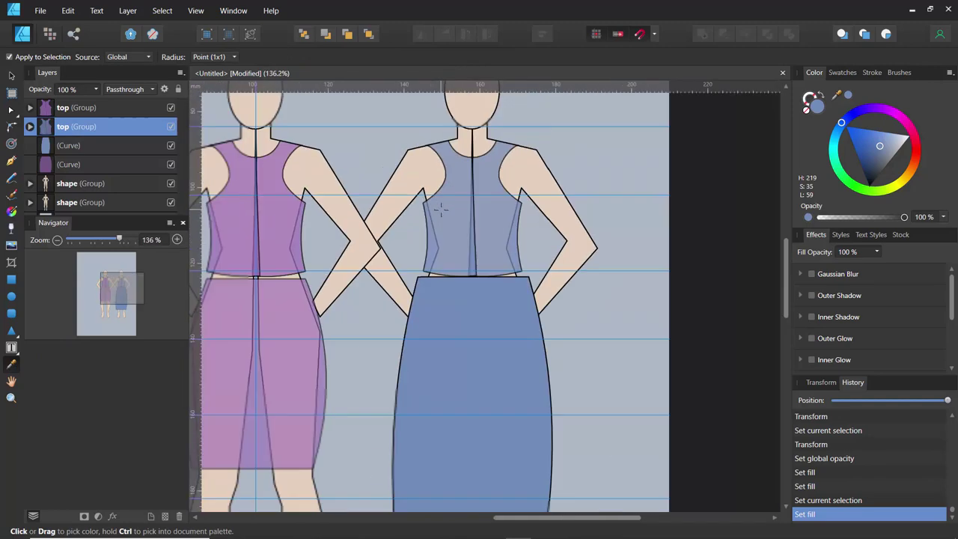
drag(97, 226, 691, 118)
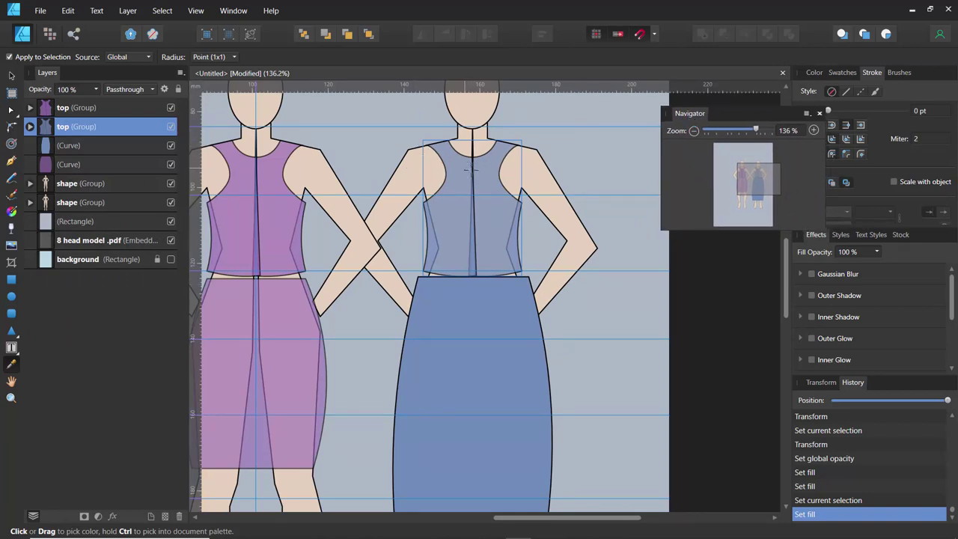
Step: Reshape the neckline curve of the blue top's left front panel with the Node Tool
click(30, 127)
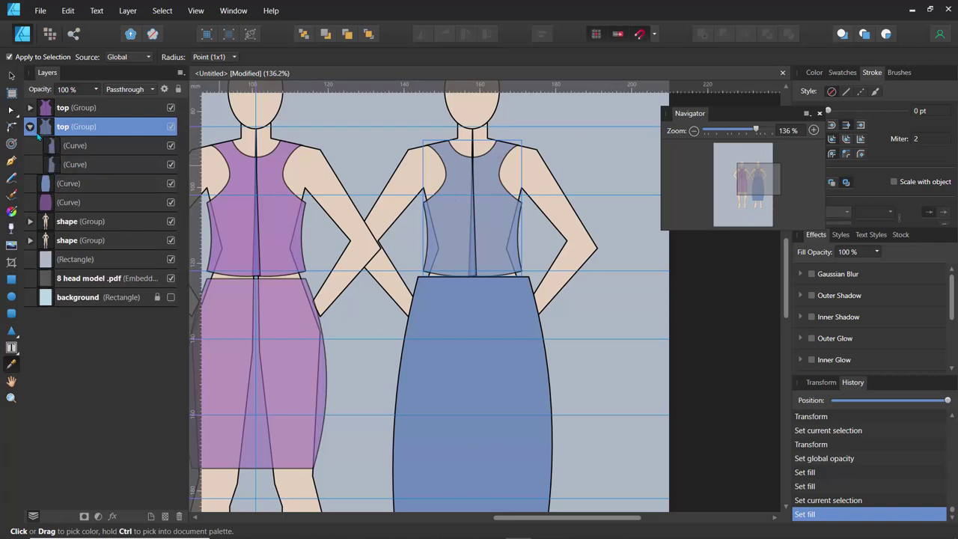
click(60, 147)
click(12, 110)
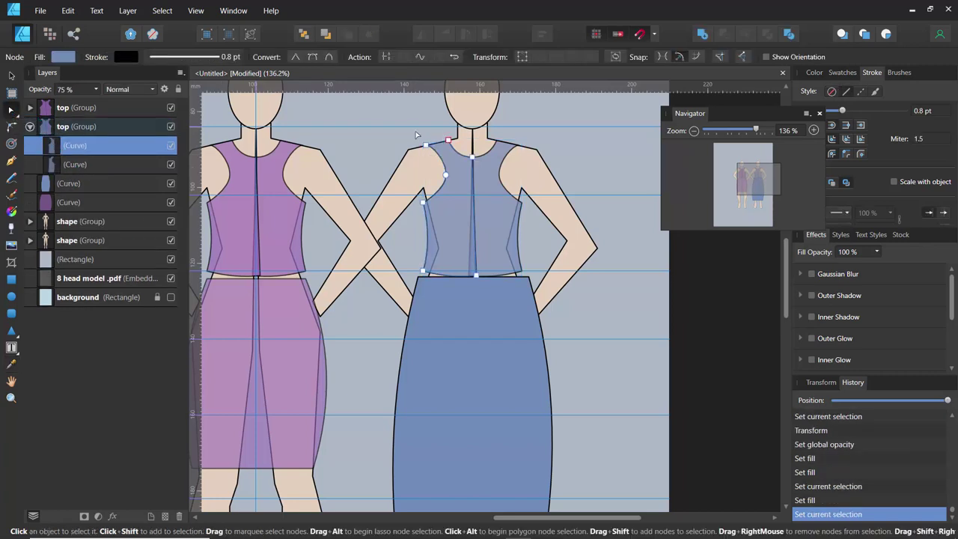
scroll(449, 159, up, 5)
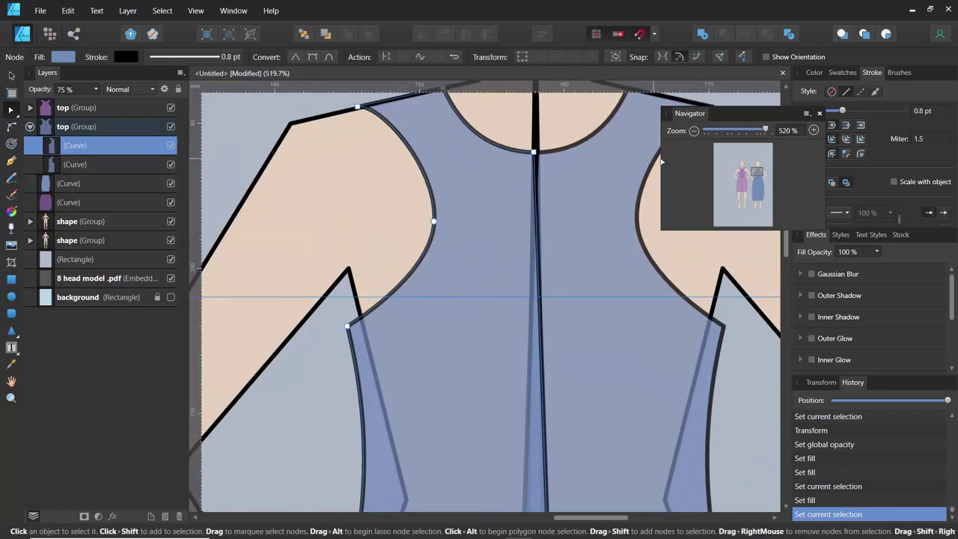
mouse_move(765, 130)
mouse_down()
mouse_move(737, 130)
mouse_move(764, 131)
mouse_up()
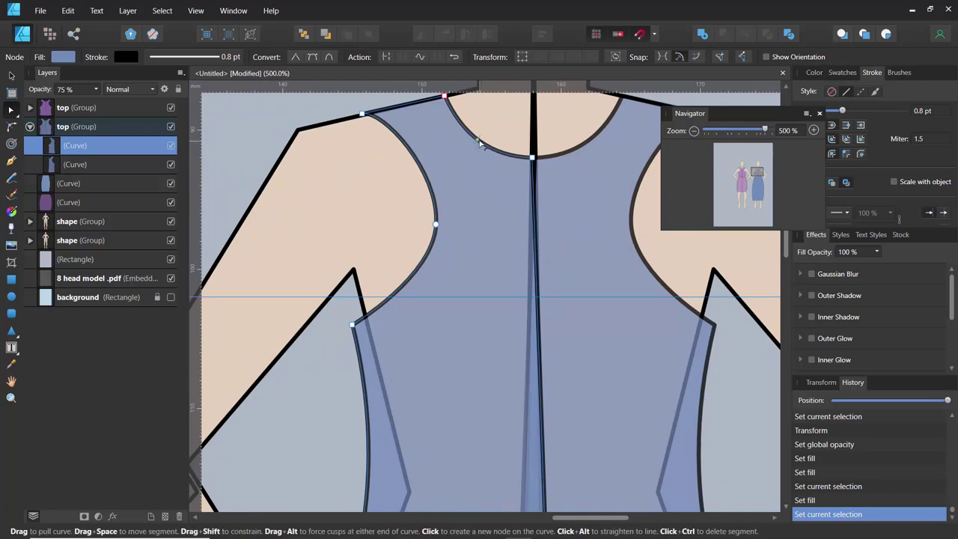
drag(459, 135, 481, 136)
Step: Reshape the right front panel's neckline curve, then collapse the blue top group
scroll(407, 180, down, 3)
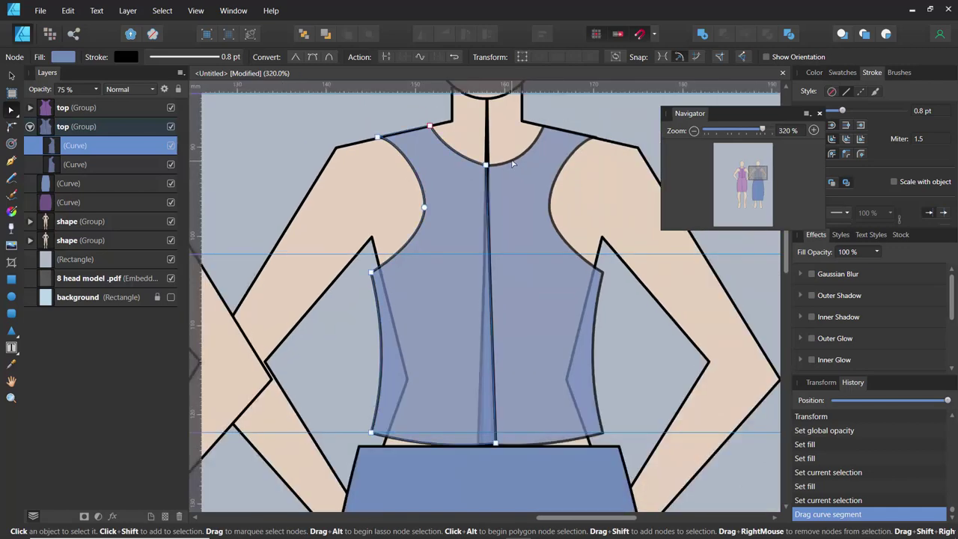
click(513, 163)
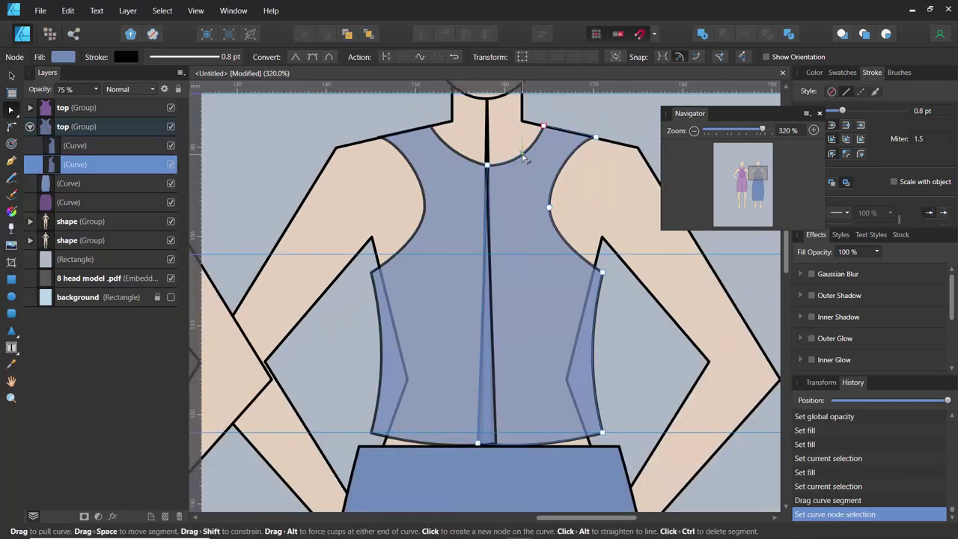
drag(524, 157, 524, 155)
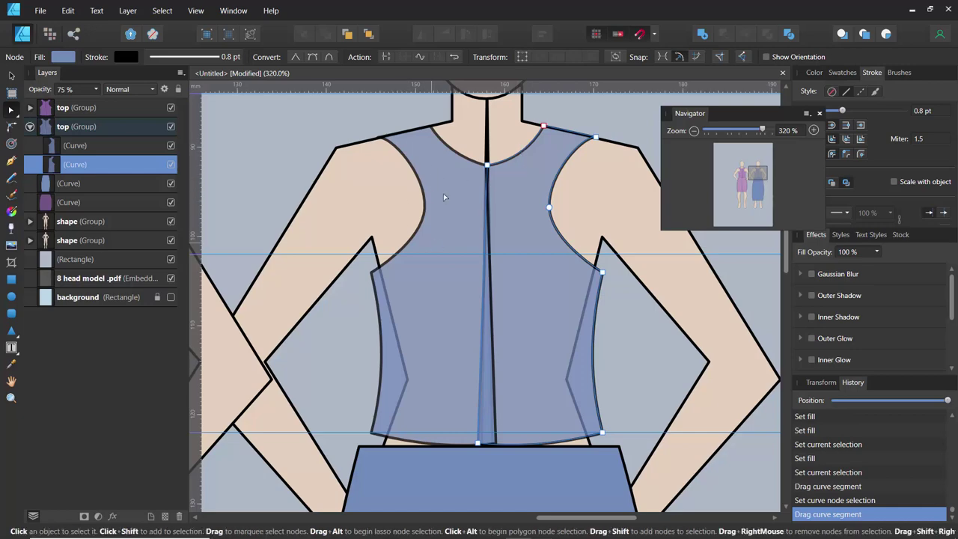
scroll(431, 196, down, 5)
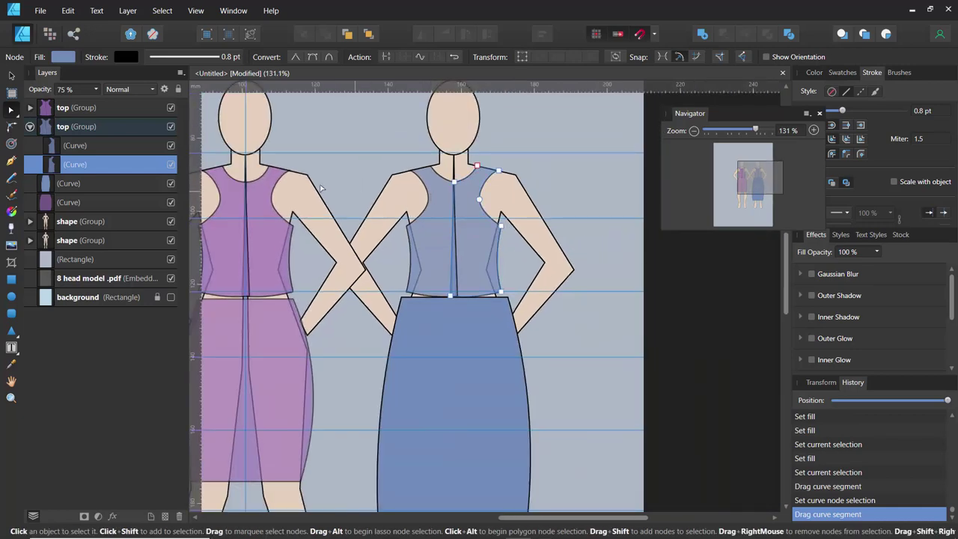
drag(334, 195, 428, 194)
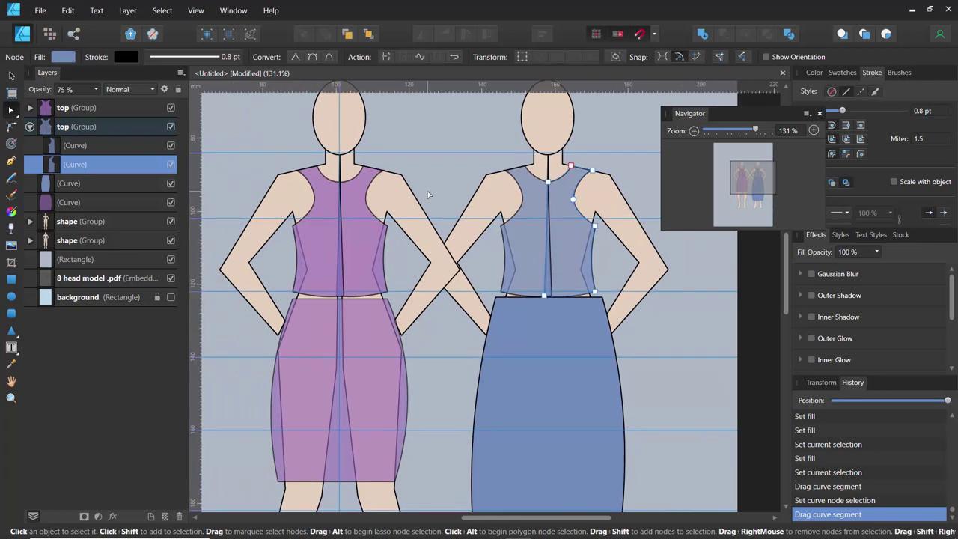
click(529, 242)
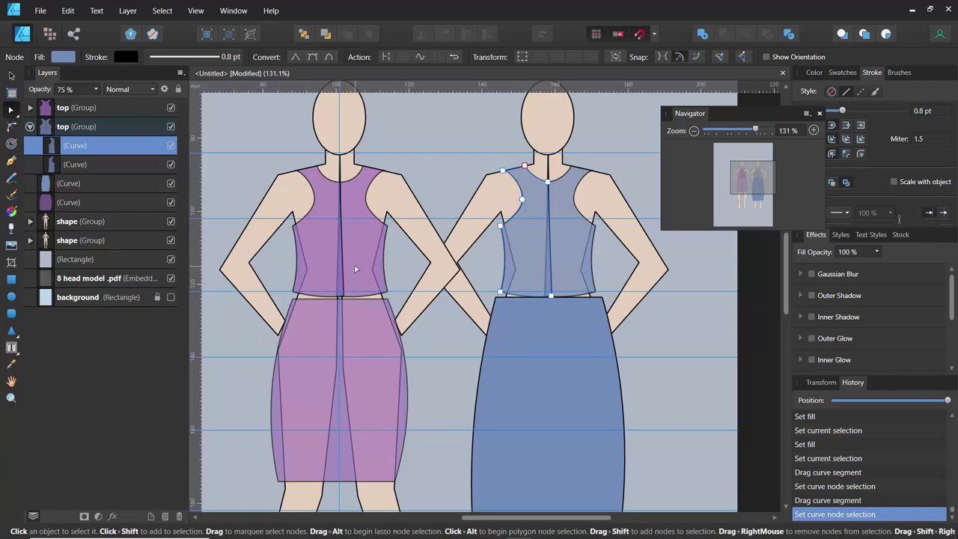
click(29, 127)
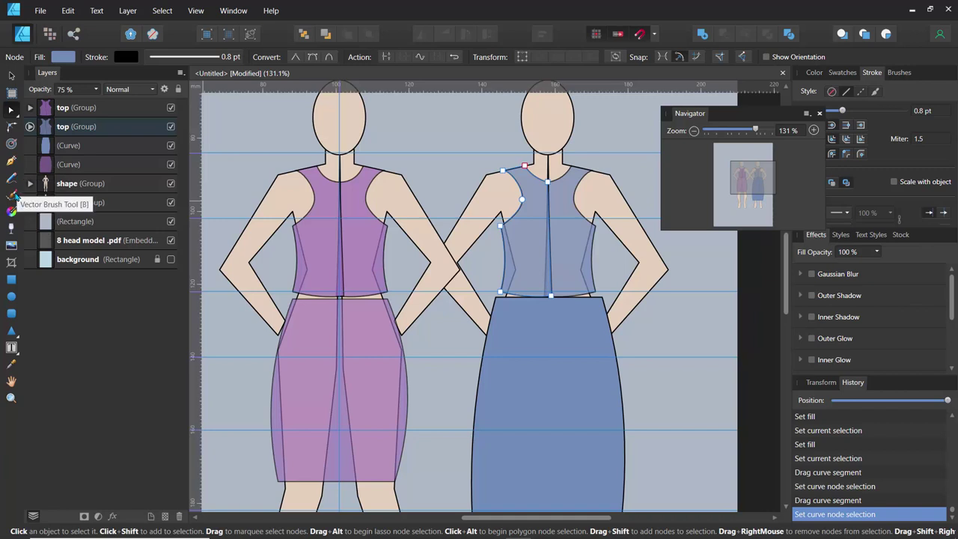
Step: Draw a new seam line with the Pen from the purple top's armhole
click(12, 160)
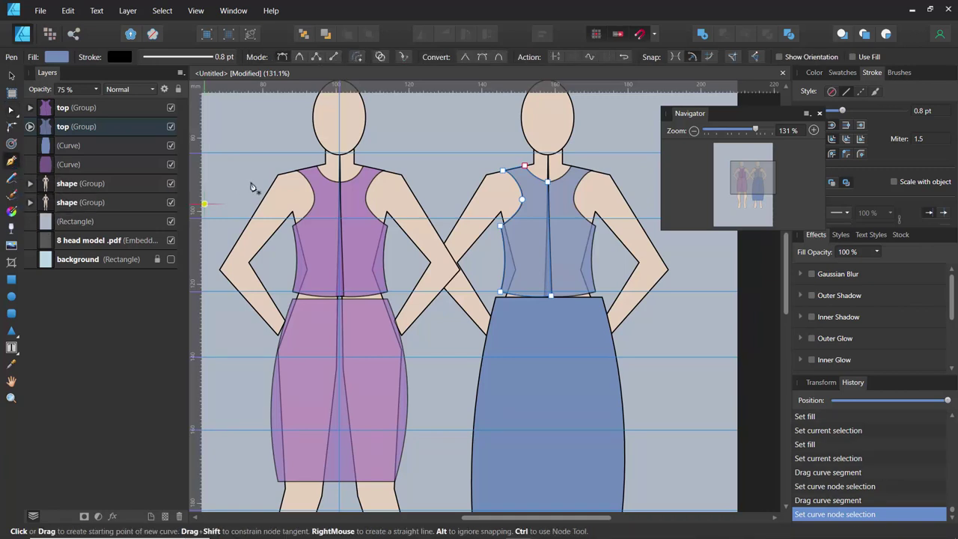
drag(314, 197, 329, 205)
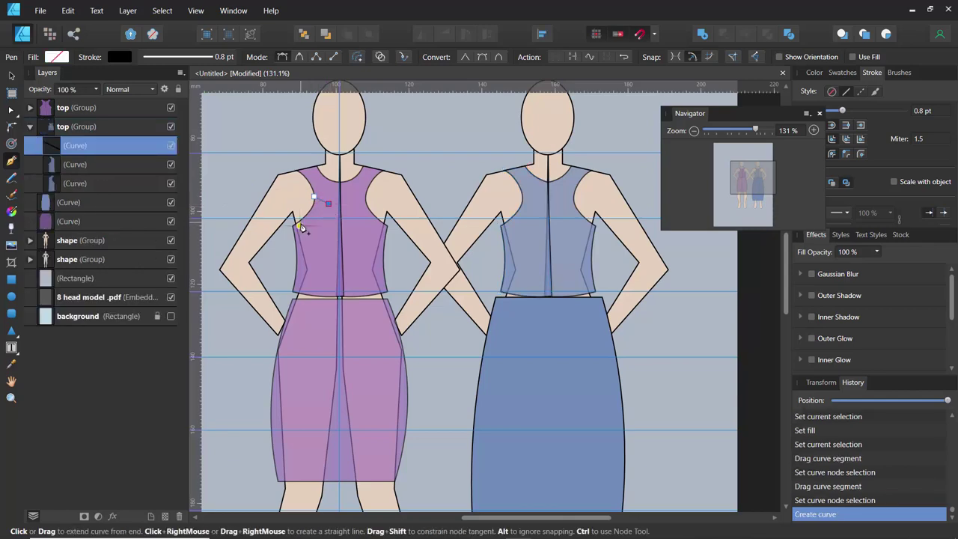
scroll(299, 221, up, 5)
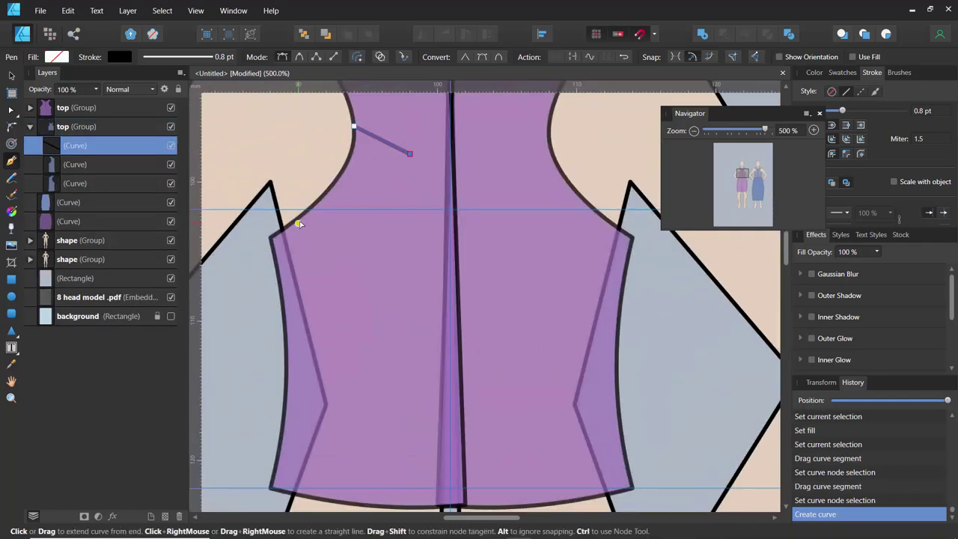
click(306, 214)
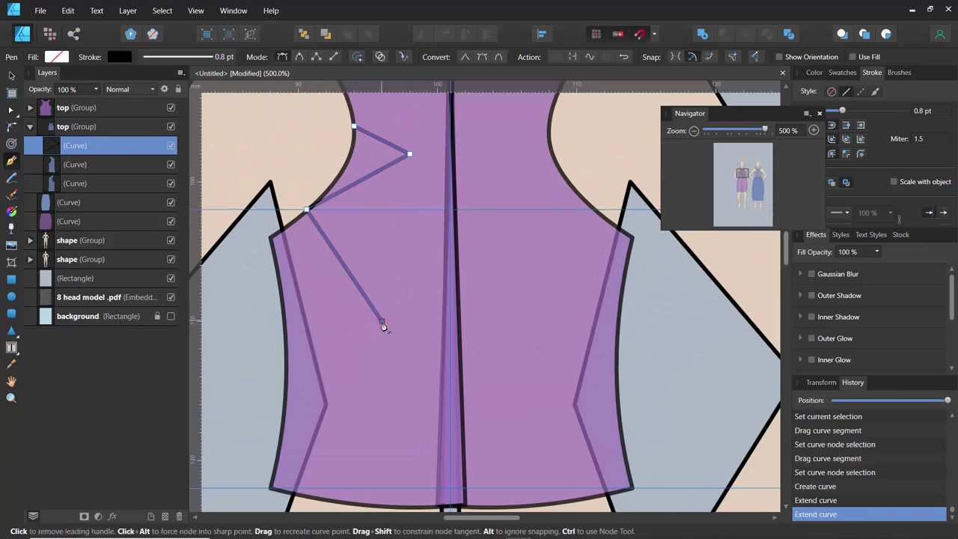
key(ctrl+z)
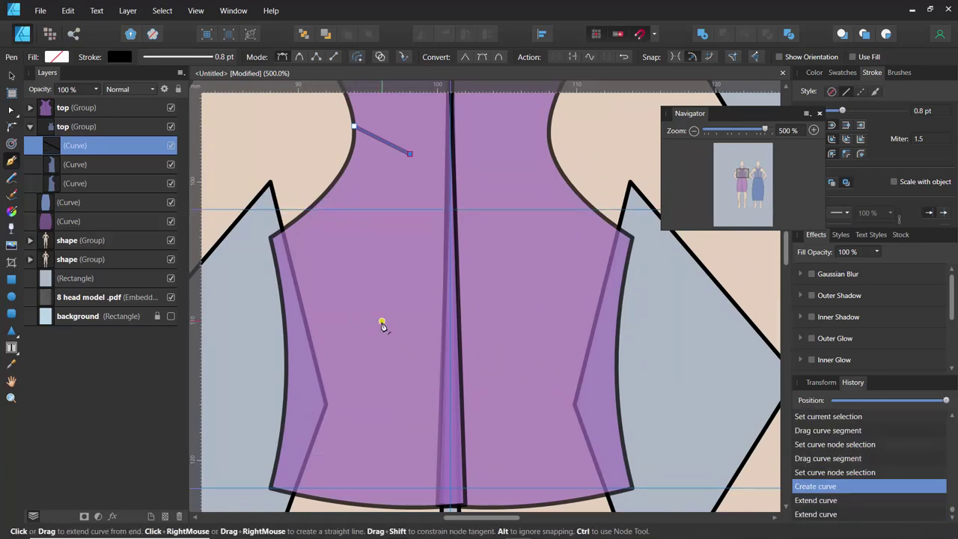
ctrl+click(265, 226)
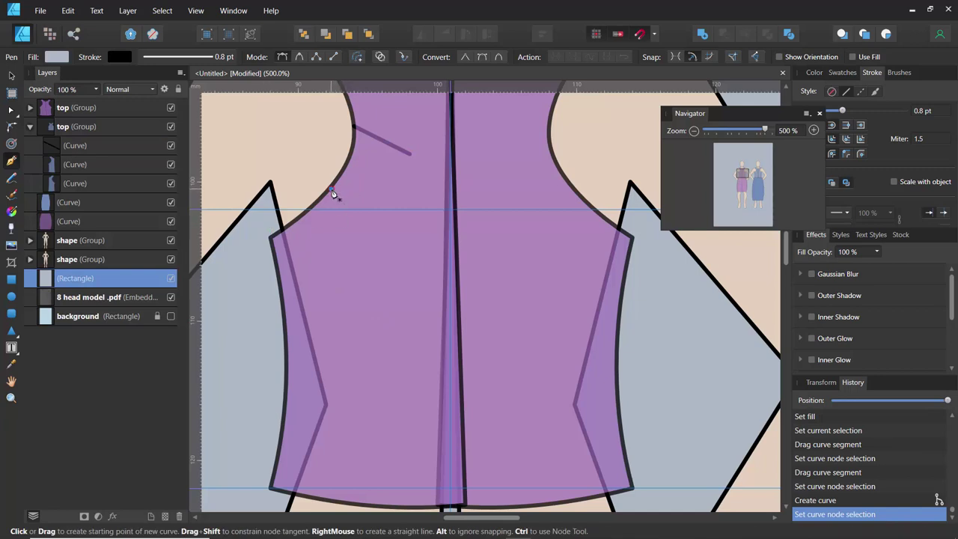
drag(359, 232, 395, 295)
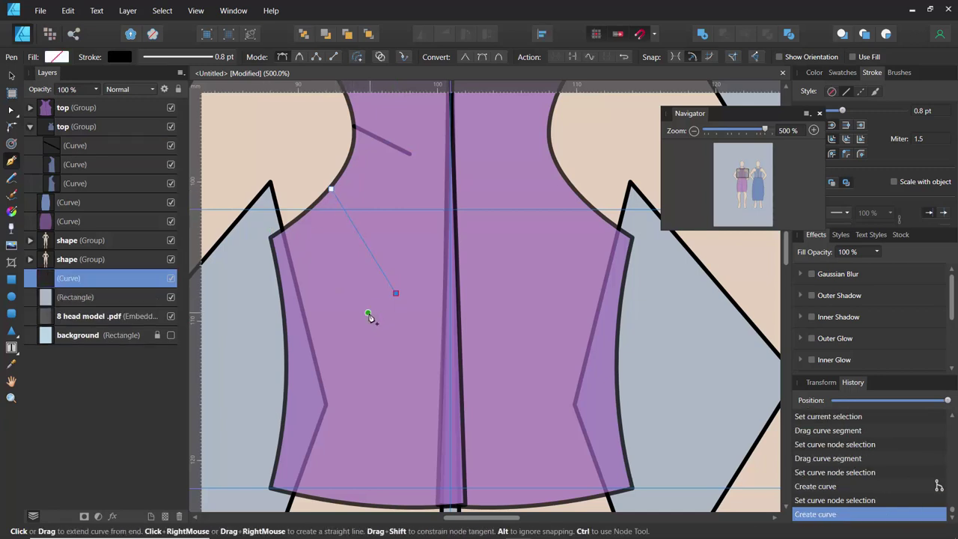
Step: Bend the short seam line into a curve running toward centre front
ctrl+click(367, 314)
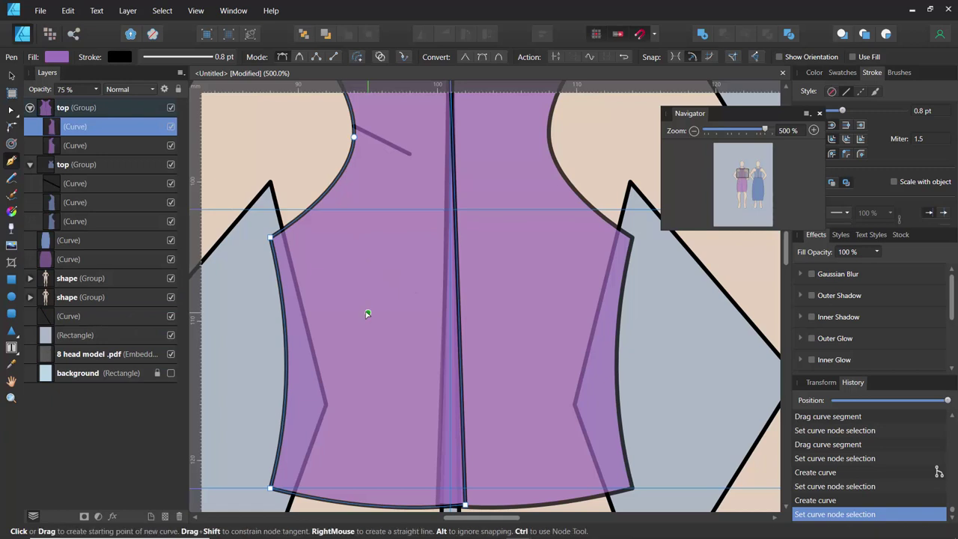
ctrl+click(383, 142)
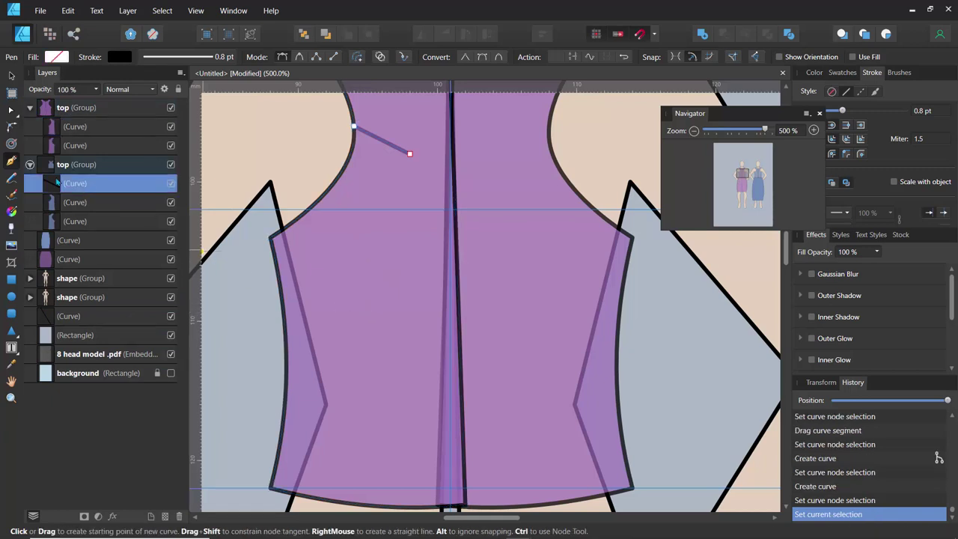
click(14, 110)
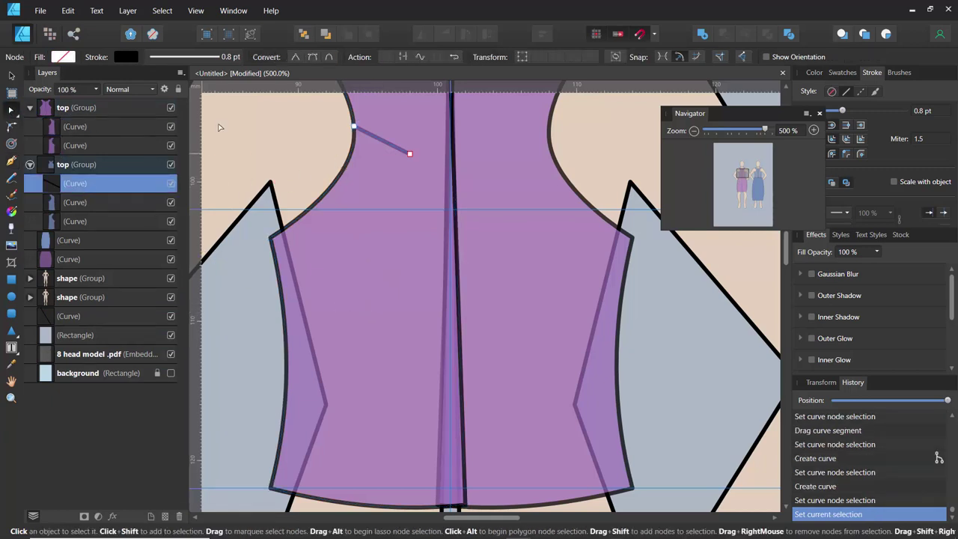
drag(385, 150, 459, 273)
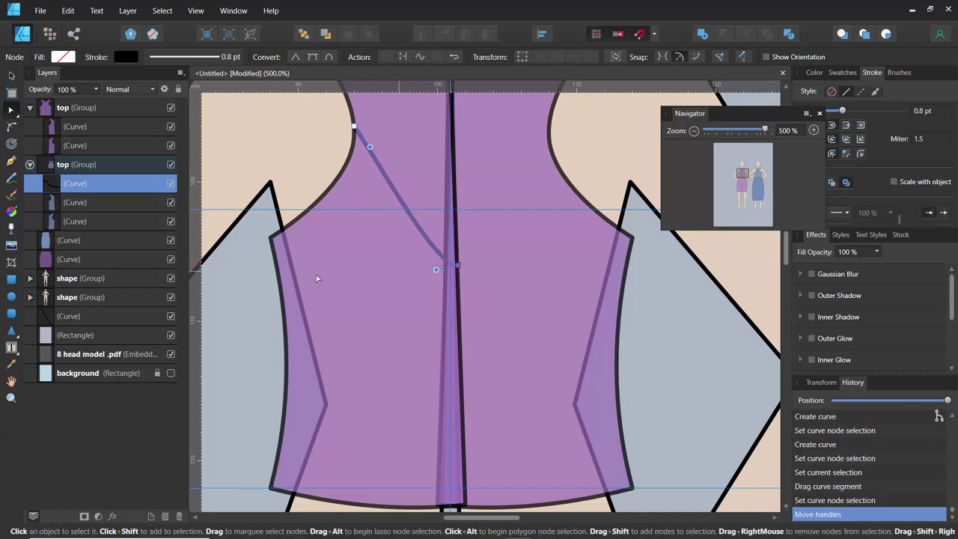
click(241, 283)
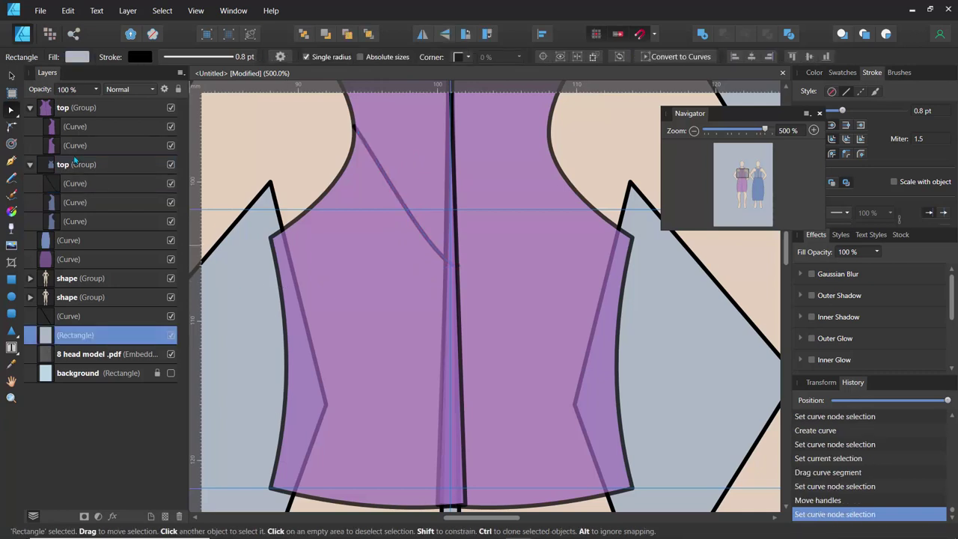
Step: Move the seam line layer into the purple top group and zoom out to both figures
click(54, 184)
click(30, 165)
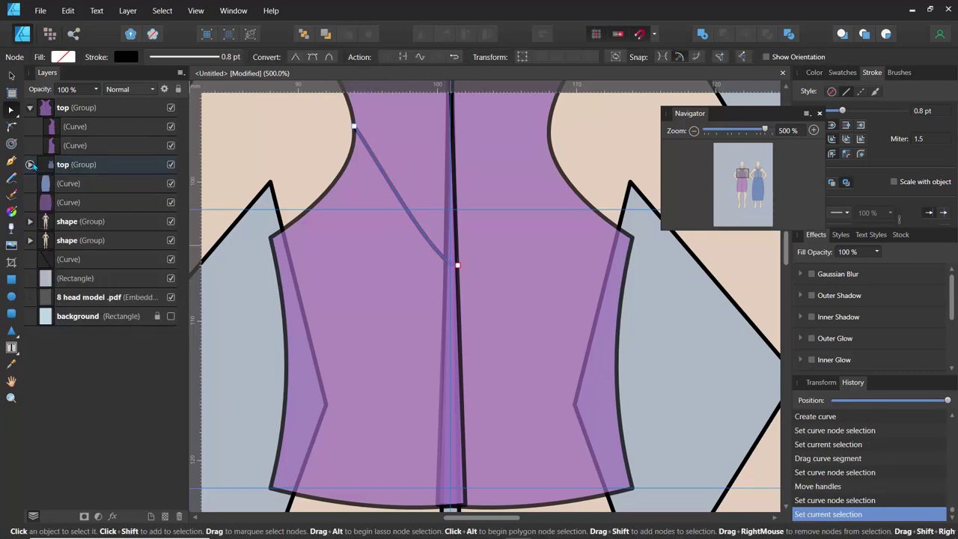
click(30, 165)
drag(54, 187, 50, 126)
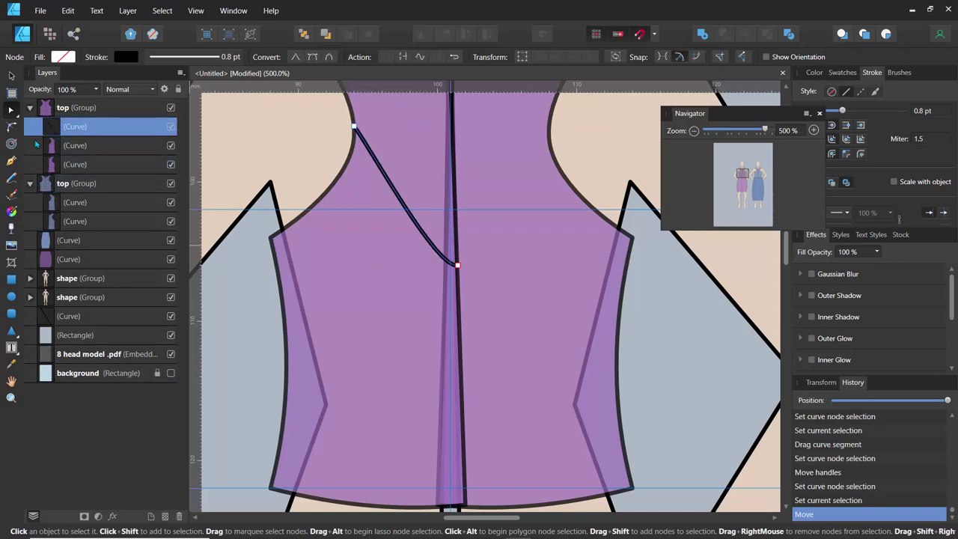
click(30, 183)
click(59, 189)
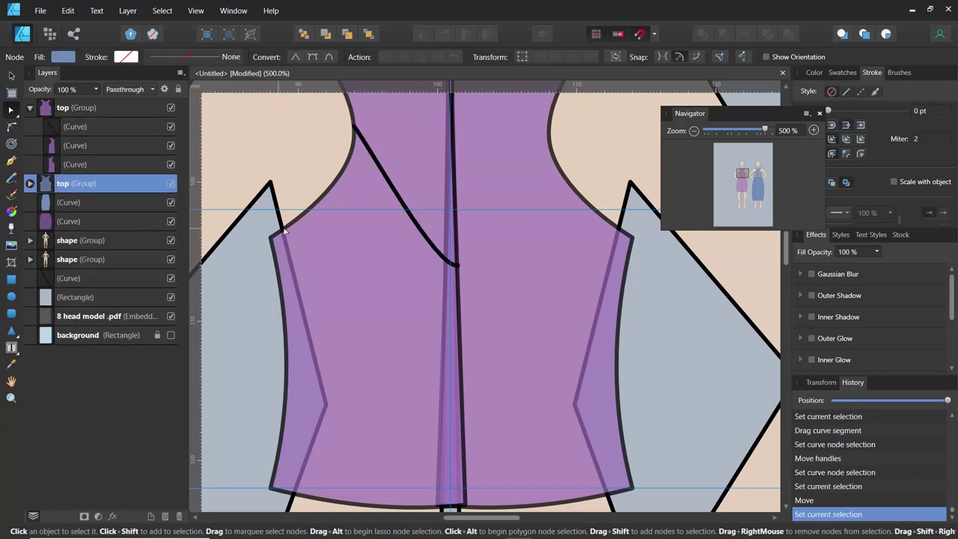
scroll(322, 246, down, 5)
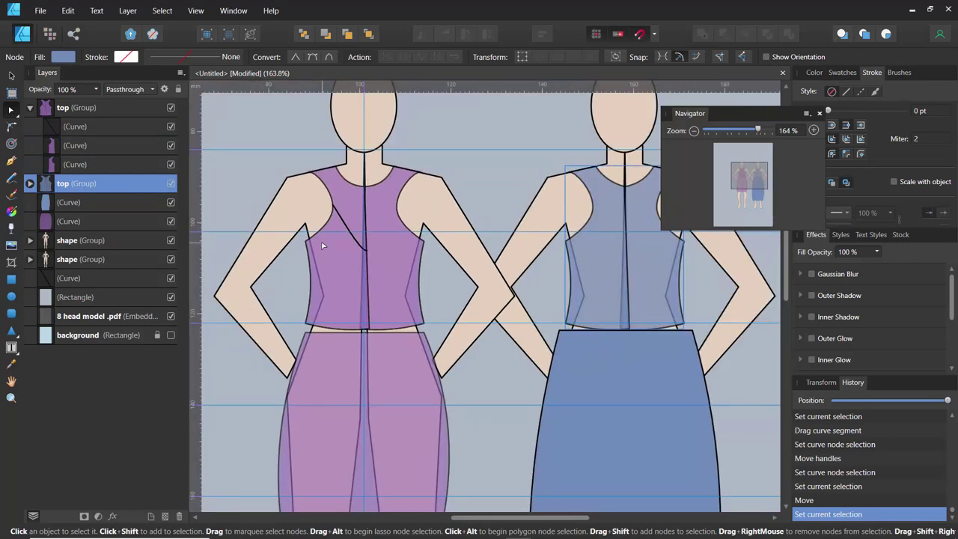
scroll(269, 180, down, 3)
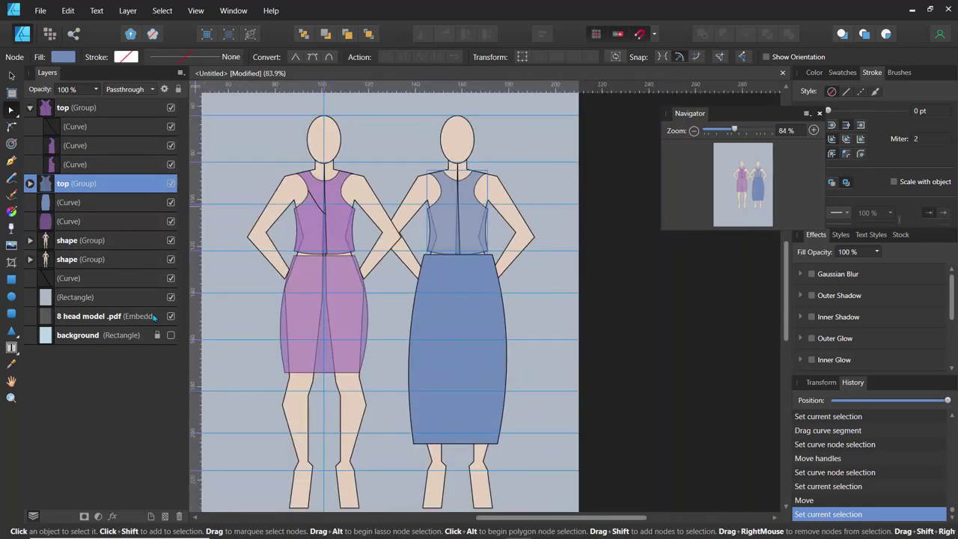
Step: Hide the rectangle, curve, croquis shape groups, both skirts and all top layers
click(171, 296)
click(171, 277)
click(171, 259)
click(171, 240)
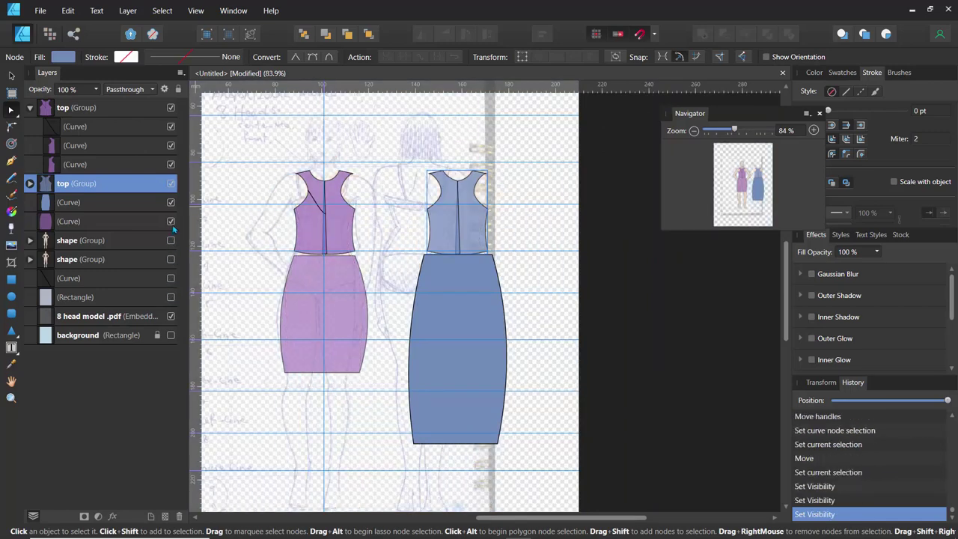
click(170, 221)
click(171, 203)
click(171, 183)
click(171, 163)
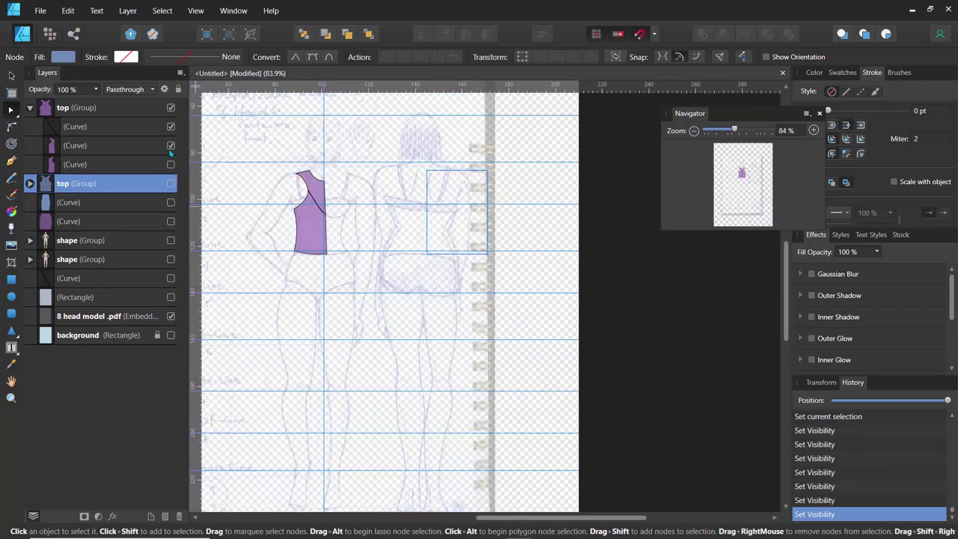
click(171, 146)
click(171, 127)
click(170, 108)
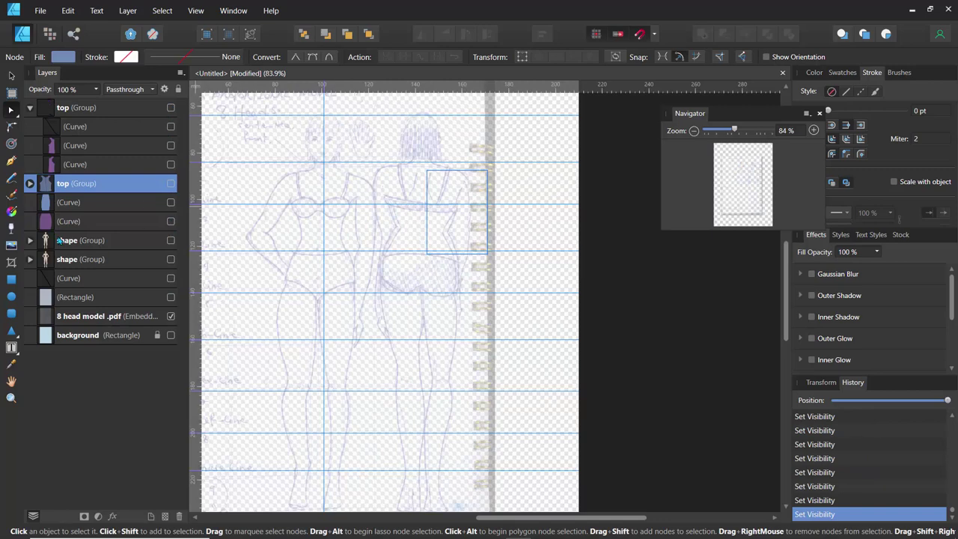
Step: Raise the 8 head model .pdf sketch layer to 100% opacity
click(86, 316)
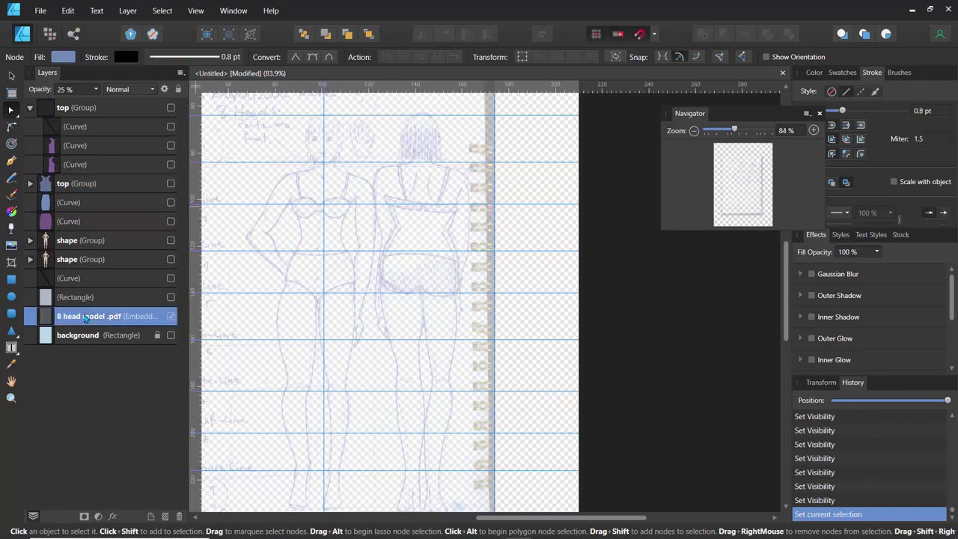
click(97, 90)
click(98, 104)
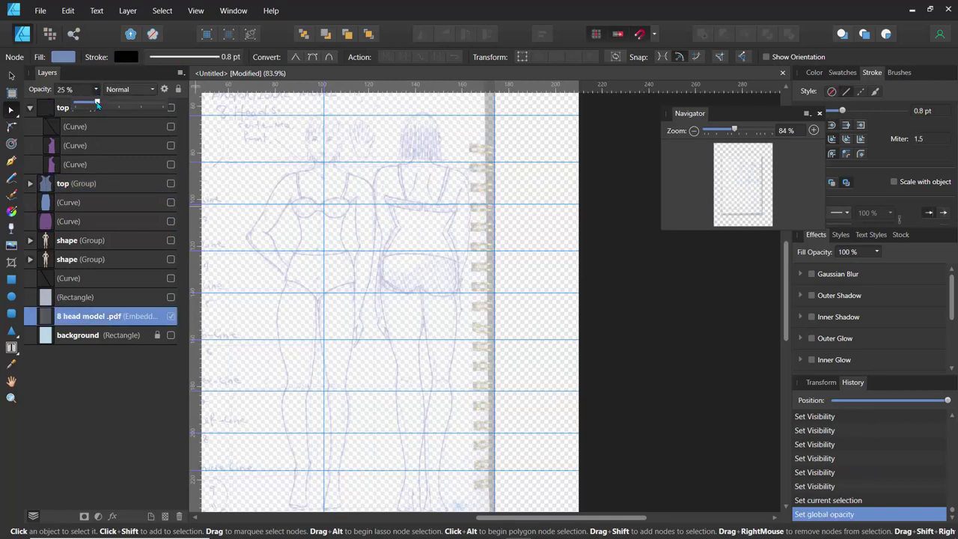
drag(97, 104, 163, 103)
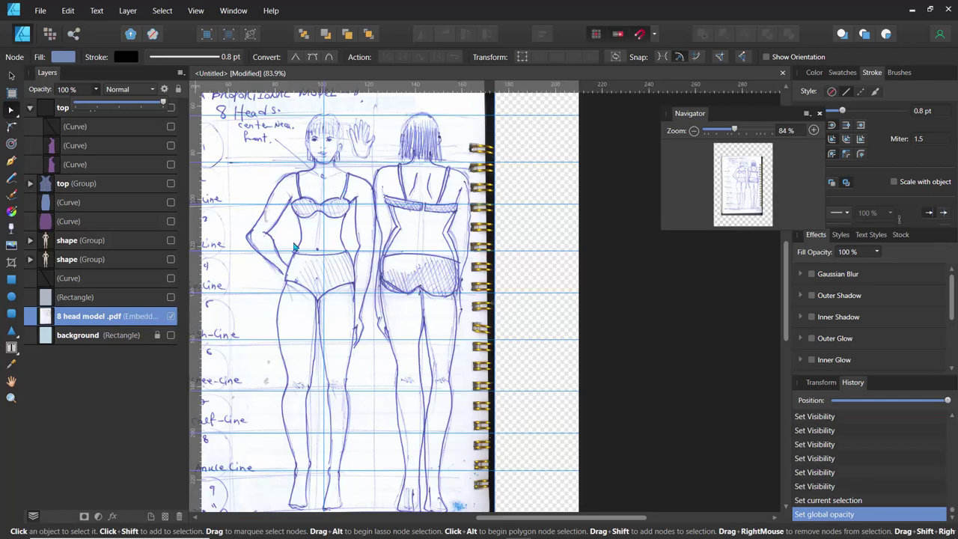
drag(322, 258, 359, 198)
Step: Trace a closed Pen outline through the waist, left leg, crotch, right hip and back to the waist
scroll(359, 198, up, 5)
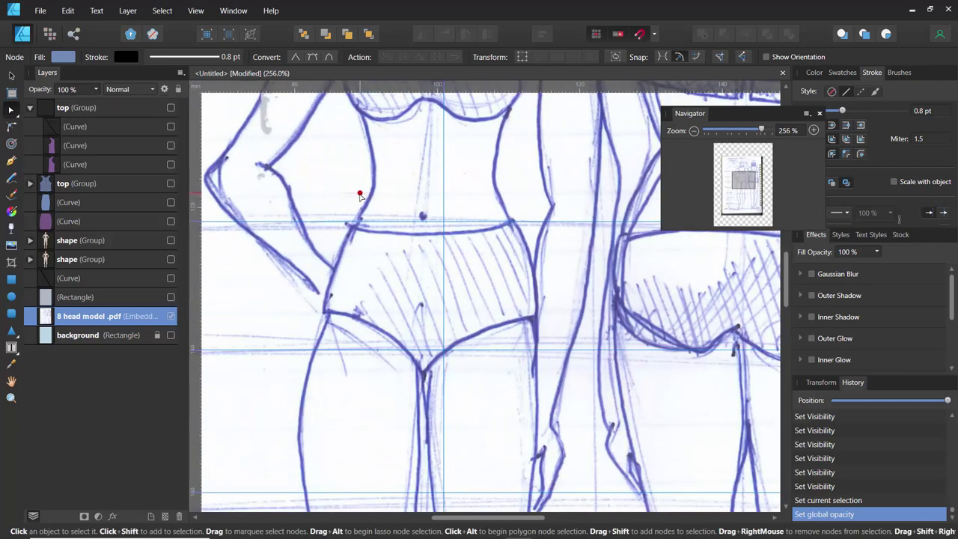
key(p)
click(350, 223)
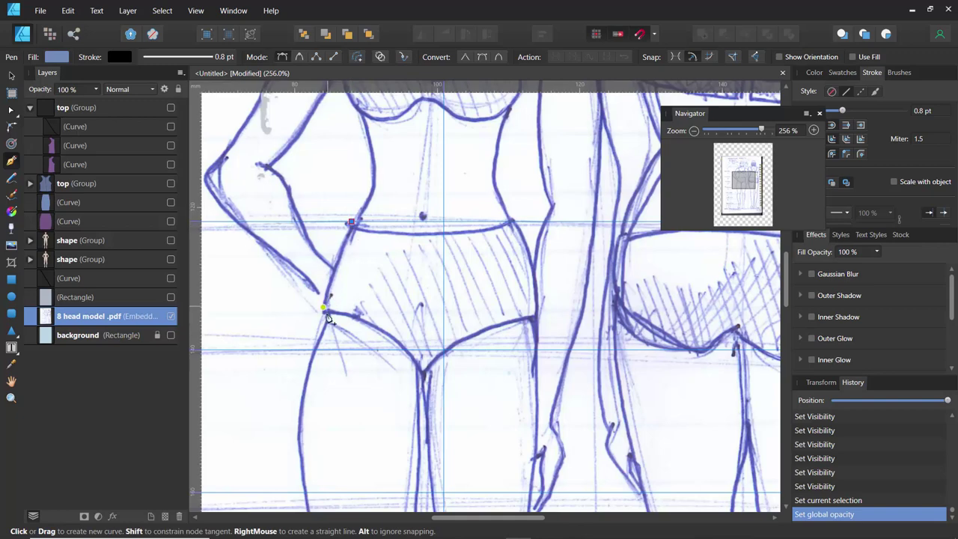
click(324, 311)
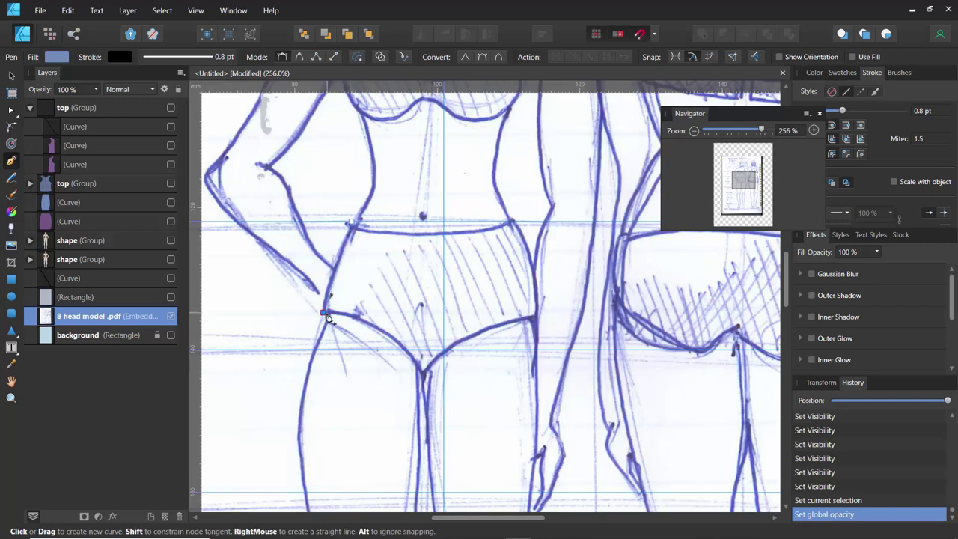
click(426, 363)
click(535, 323)
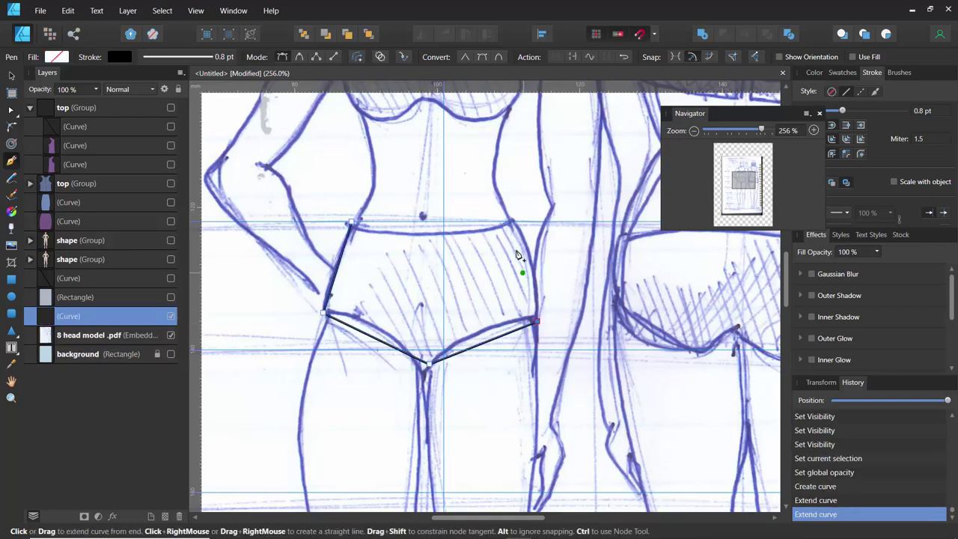
click(509, 222)
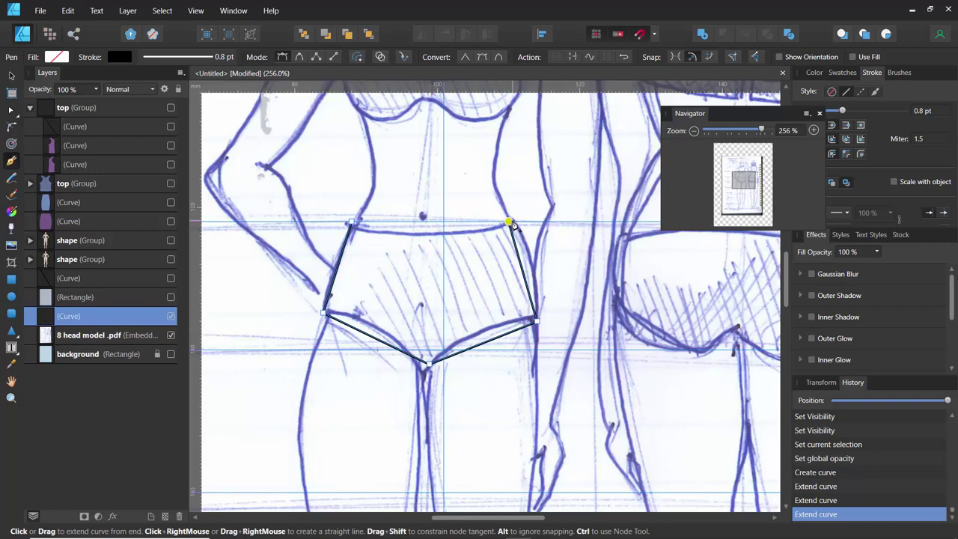
click(352, 225)
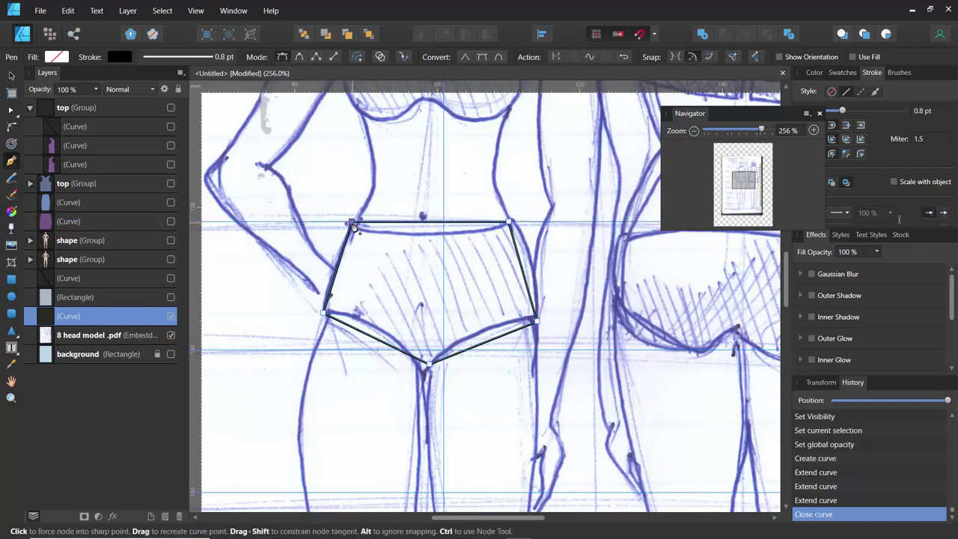
key(Escape)
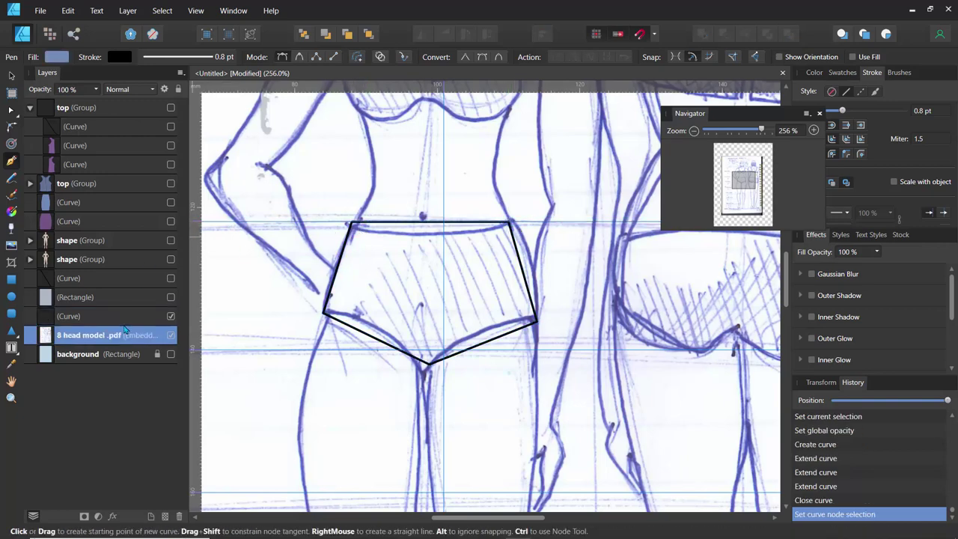
Step: Select the traced briefs outline and rename its layer to 'pants'
click(11, 76)
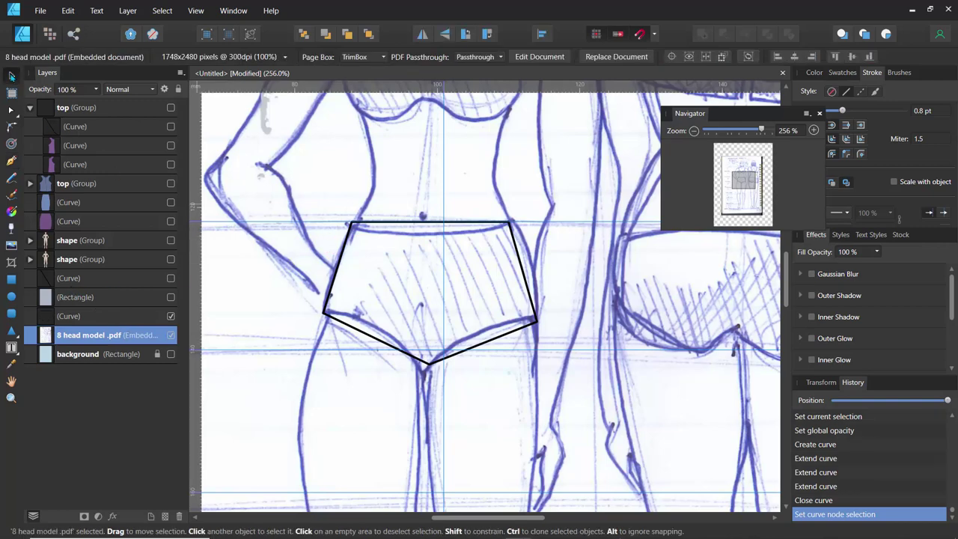
click(375, 224)
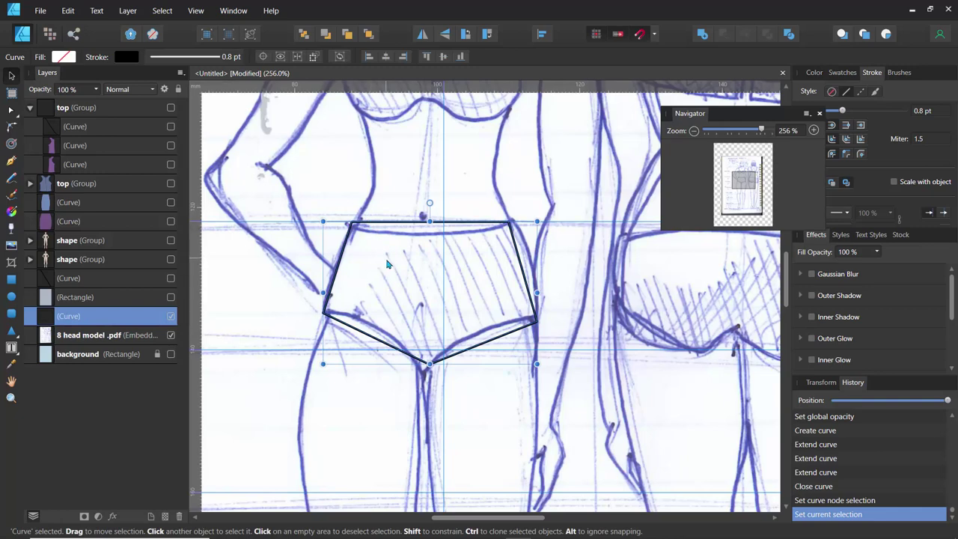
double_click(80, 317)
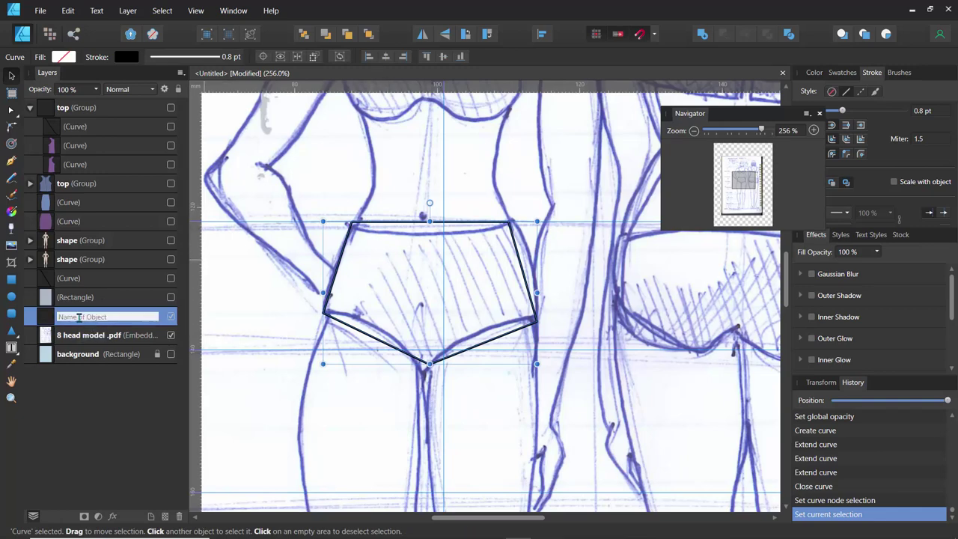
text(pants)
key(Return)
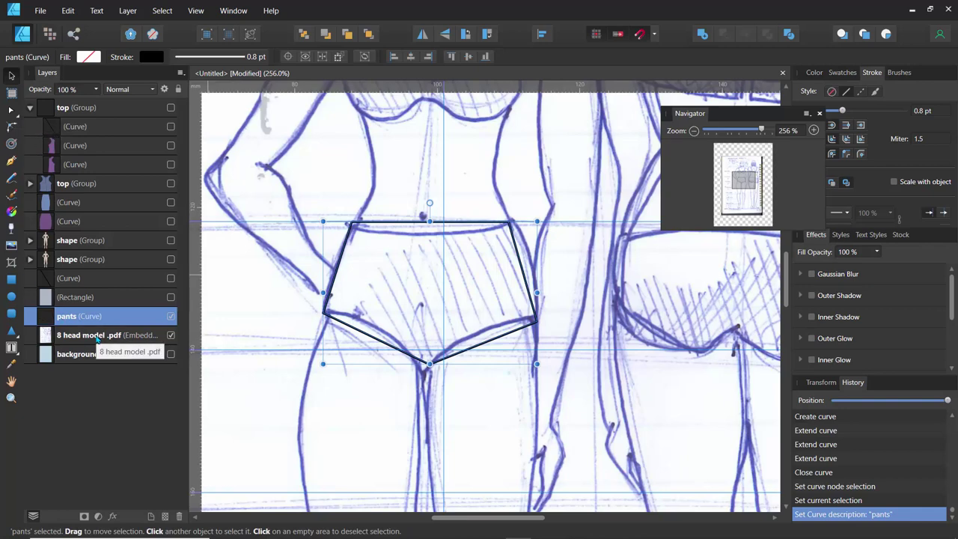
click(112, 335)
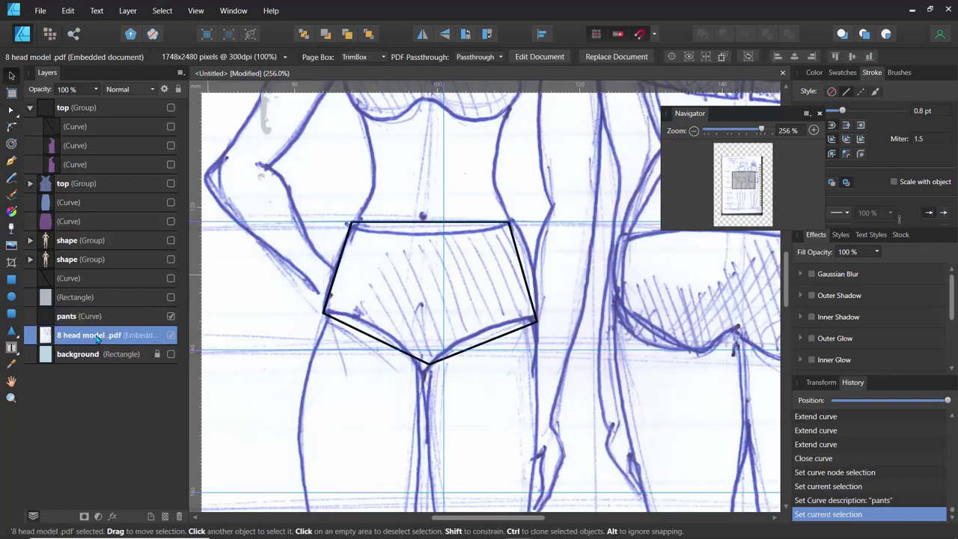
Step: Fade the sketch to a faint guide and bow the pants' sides and lower-left leg opening
click(95, 89)
mouse_move(97, 105)
mouse_down()
mouse_move(12, 112)
mouse_move(46, 113)
mouse_up()
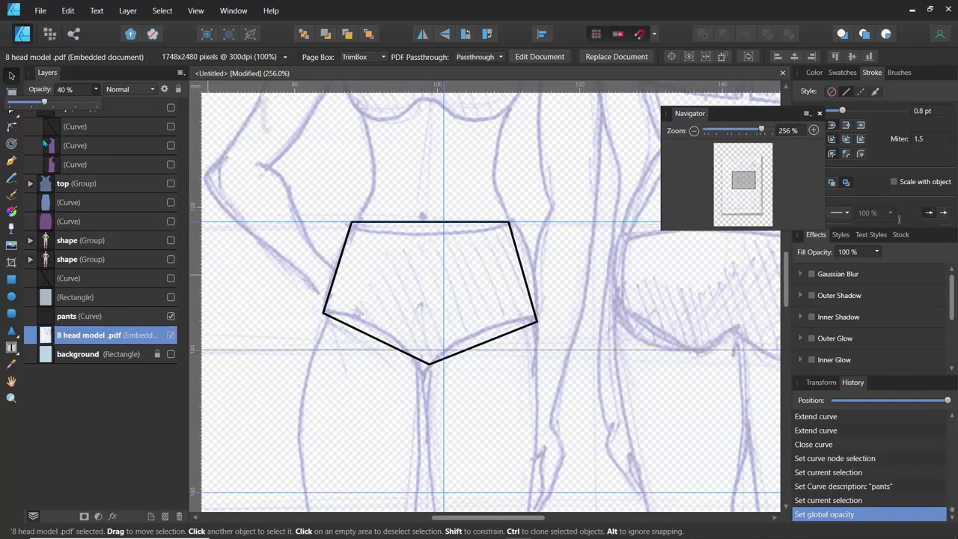
click(12, 113)
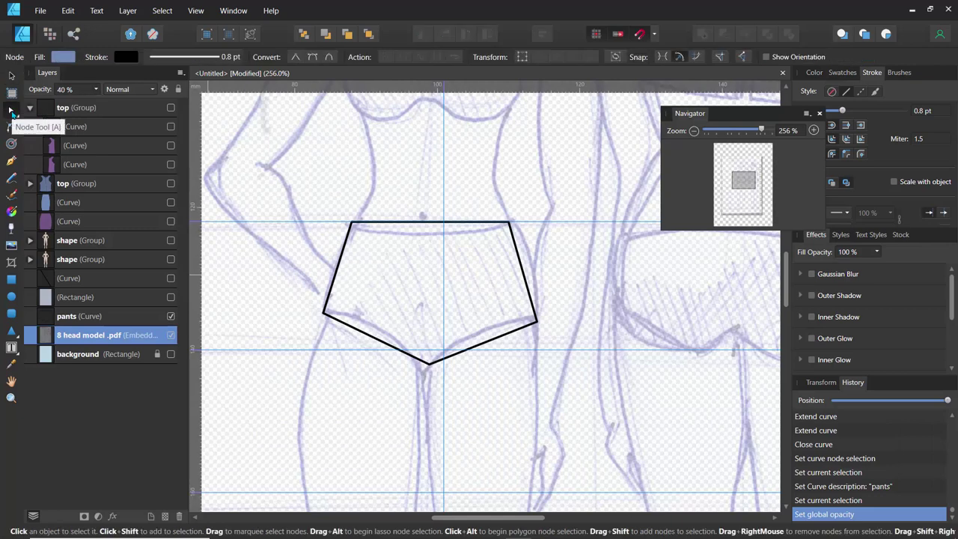
click(338, 270)
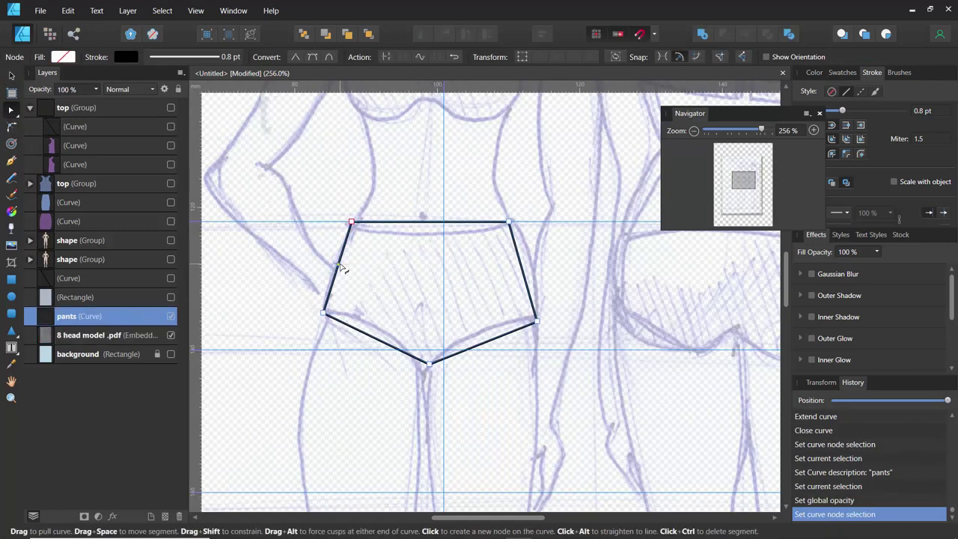
drag(340, 268, 333, 270)
drag(520, 266, 528, 268)
drag(376, 339, 373, 330)
Step: Curve the lower-right leg opening and dip the waistband downward
click(485, 343)
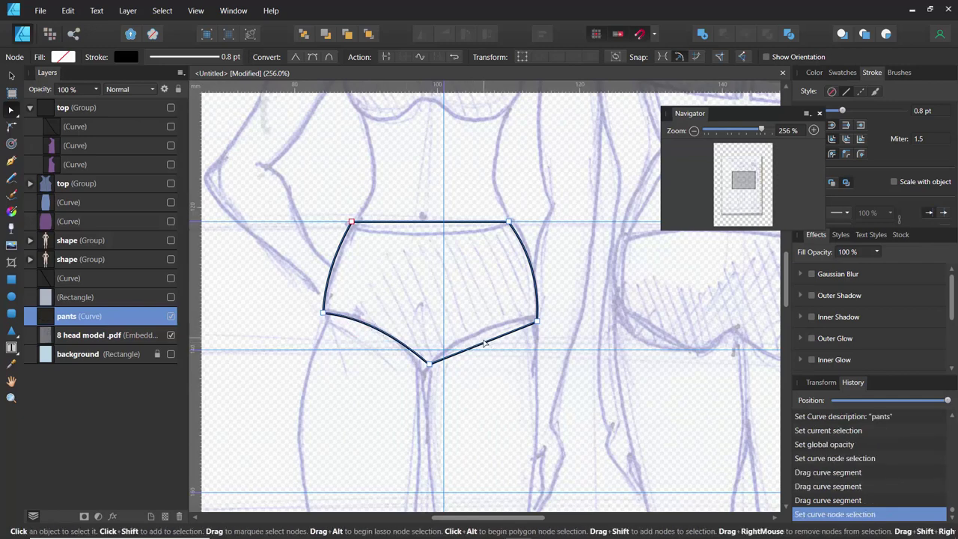
click(477, 344)
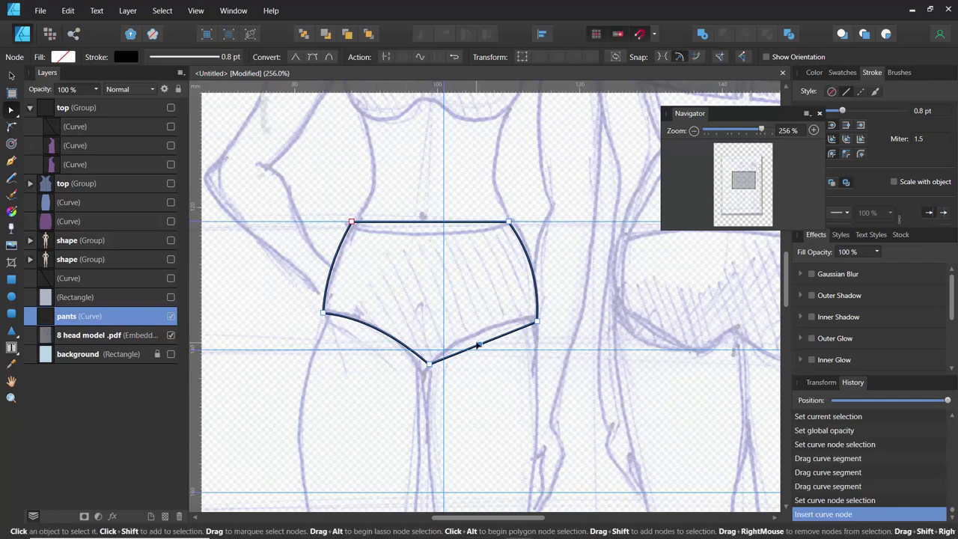
key(ctrl+z)
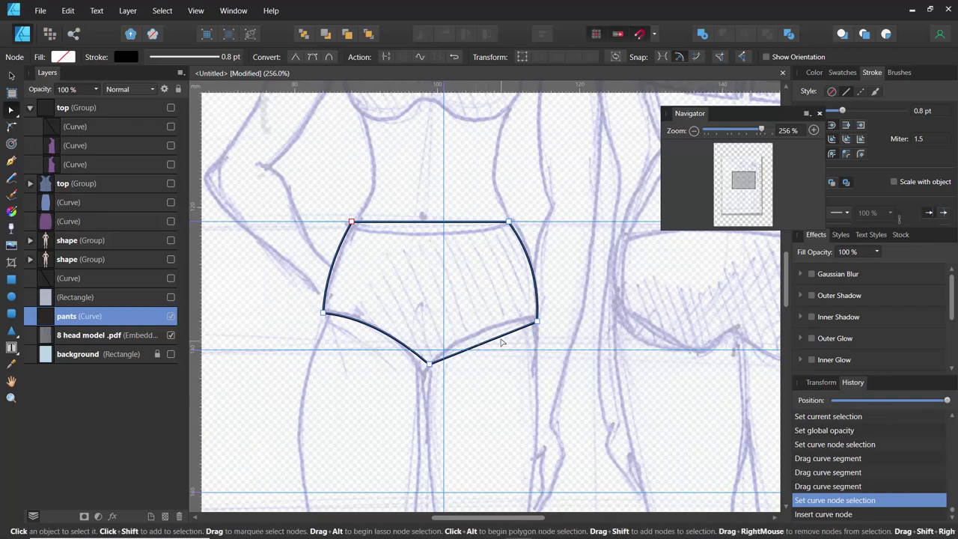
click(500, 336)
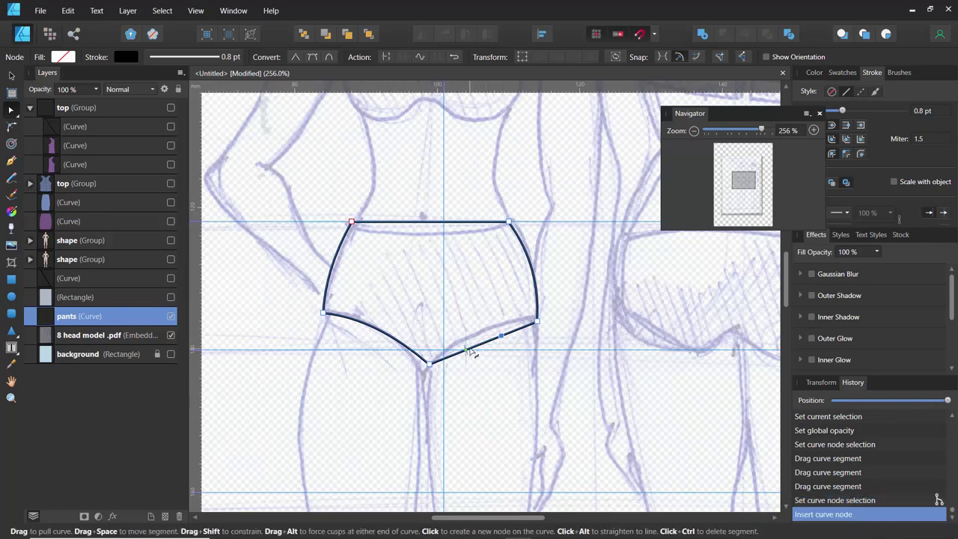
key(ctrl+z)
key(ctrl+z)
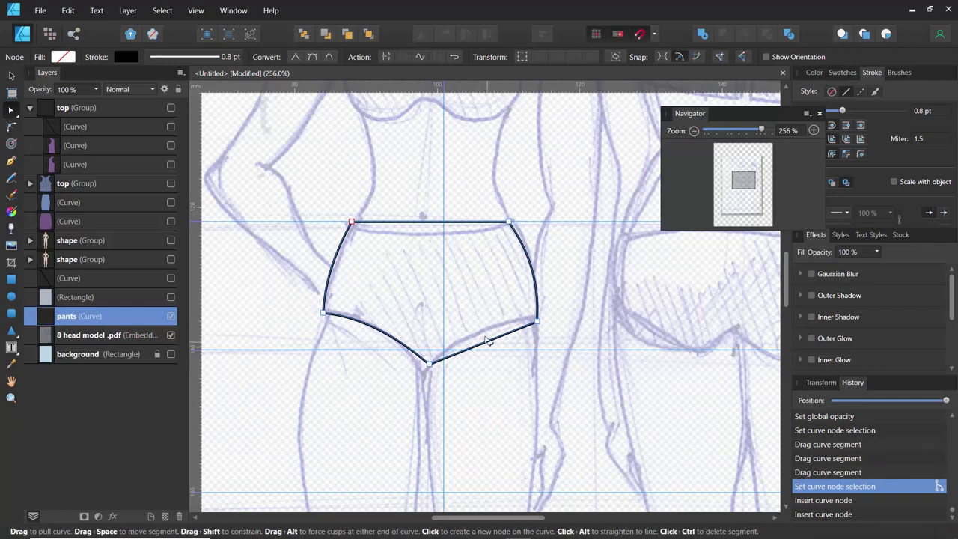
drag(490, 335, 487, 336)
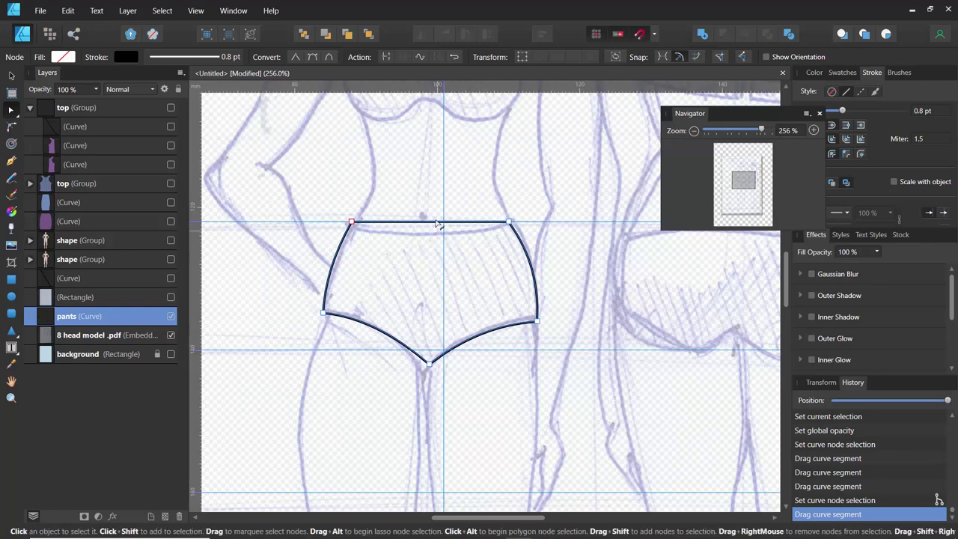
drag(431, 229, 433, 240)
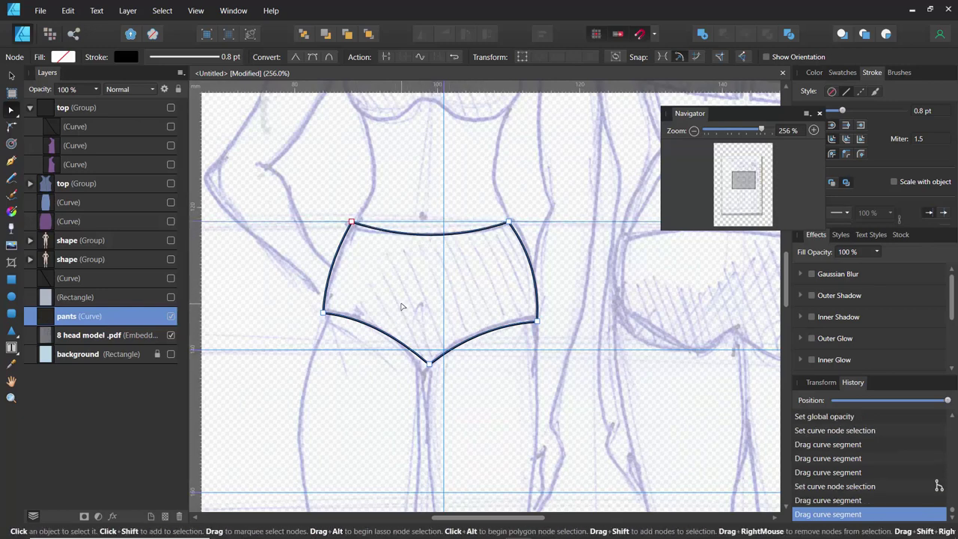
Step: Give the pants shape a magenta fill from the Fill swatch
click(62, 57)
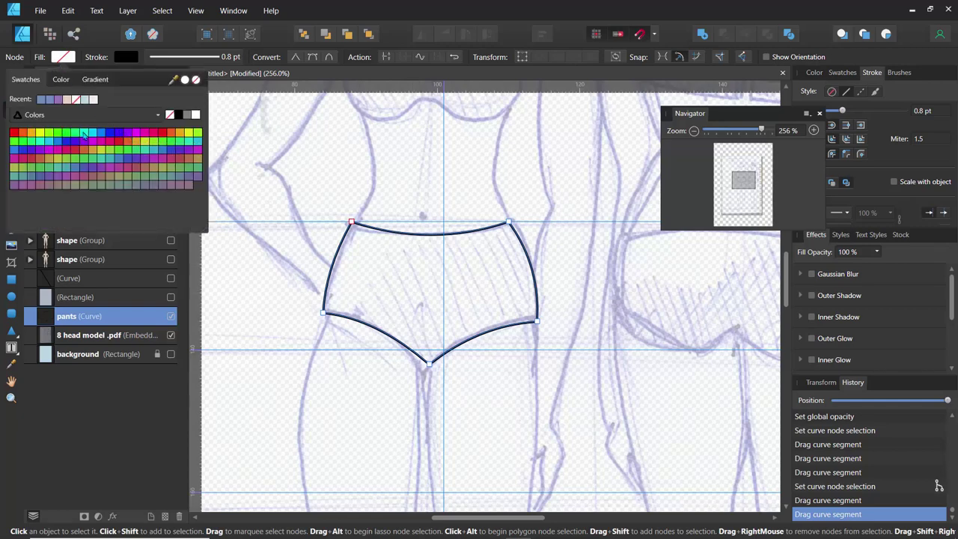
click(138, 132)
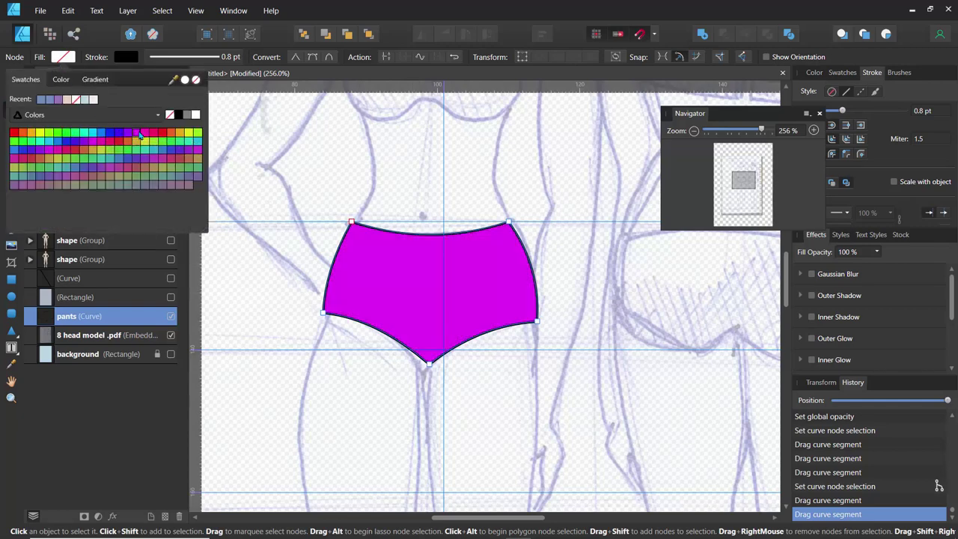
click(298, 213)
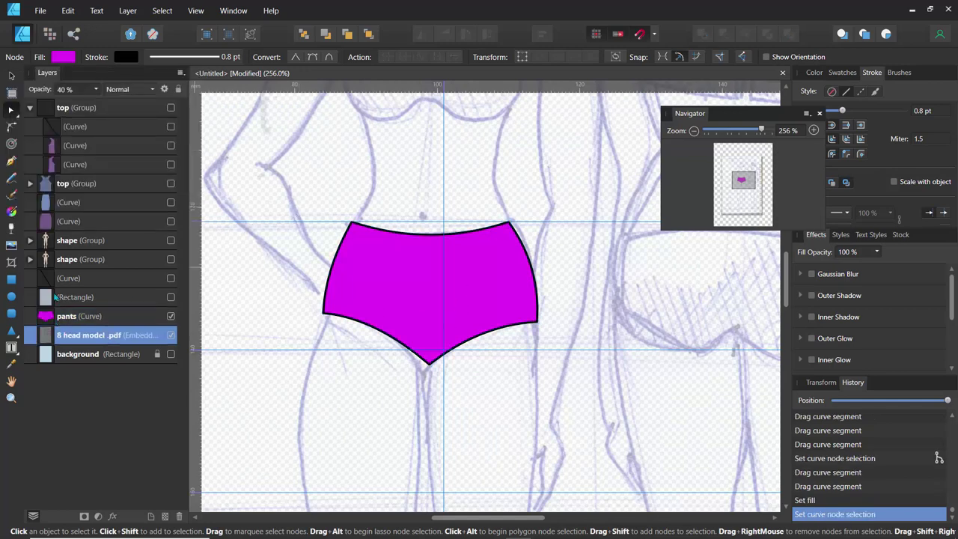
Step: Turn visibility back on for both skirts, the top group, grey background and croquis figure shapes
click(171, 222)
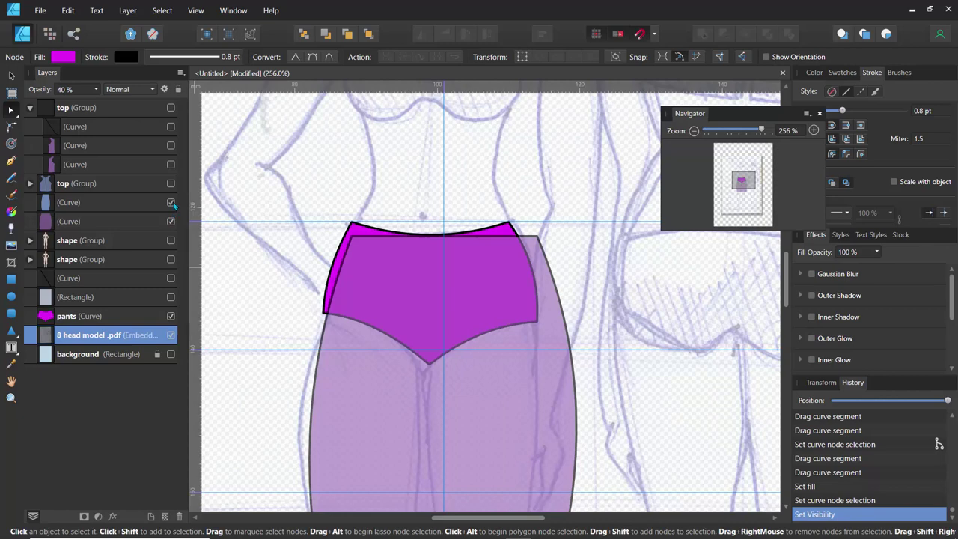
click(171, 201)
click(171, 164)
click(171, 145)
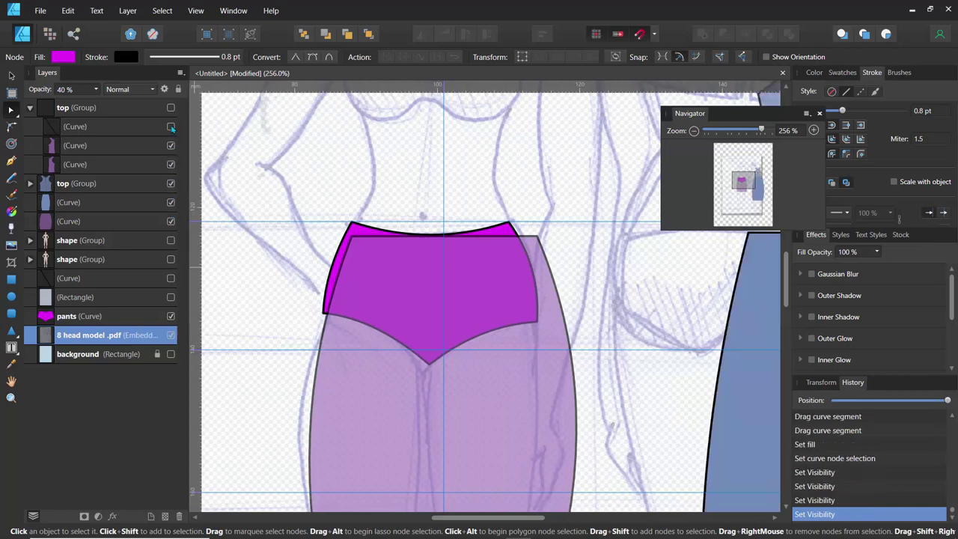
click(170, 126)
click(171, 108)
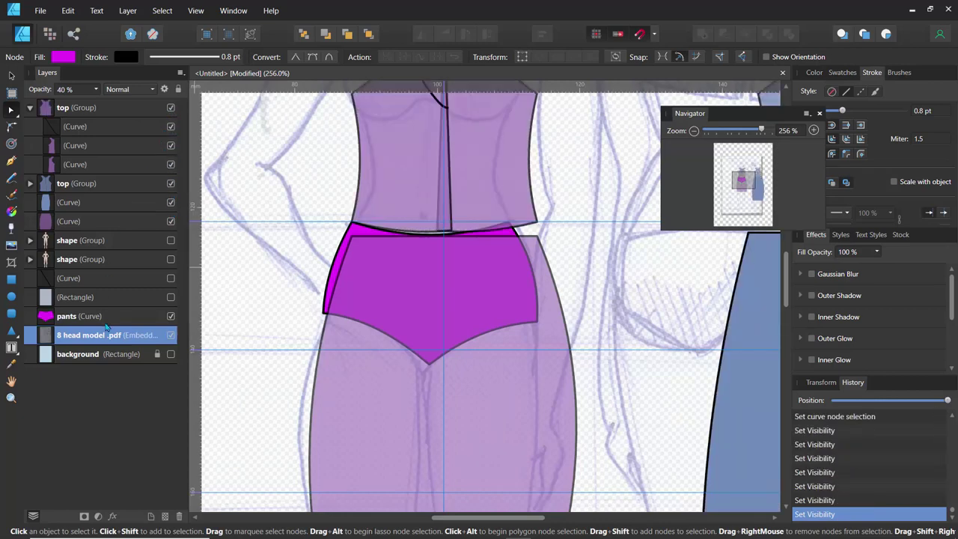
click(171, 278)
click(171, 259)
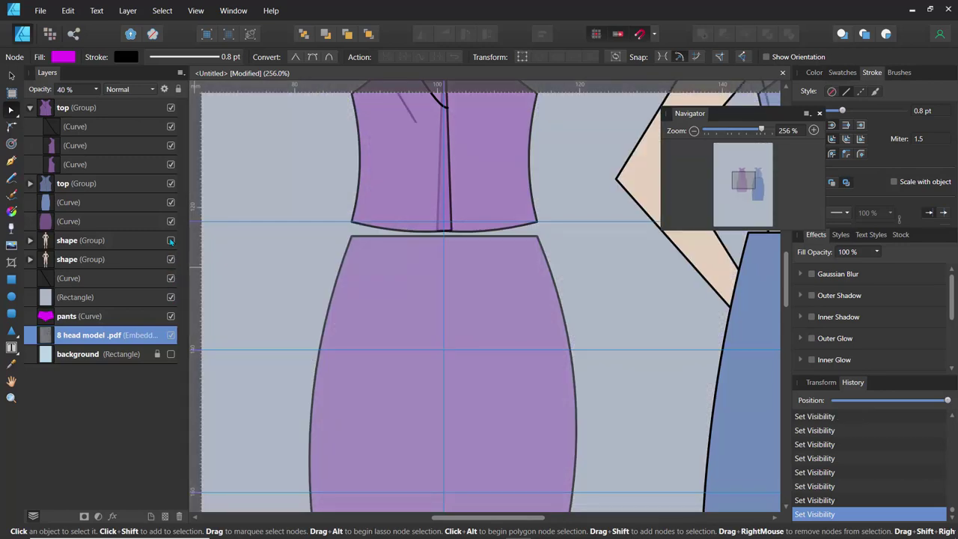
click(171, 240)
scroll(302, 263, down, 5)
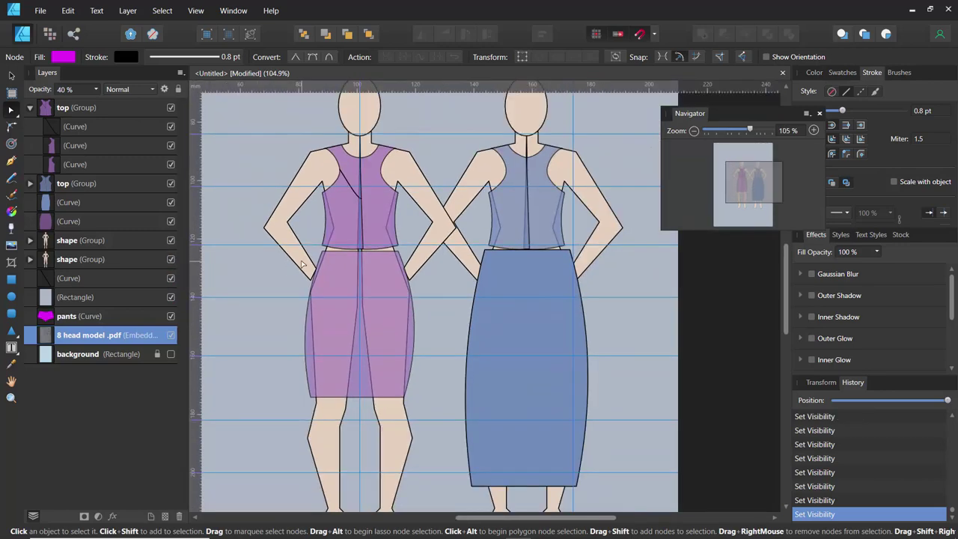
scroll(314, 293, up, 1)
scroll(314, 293, down, 2)
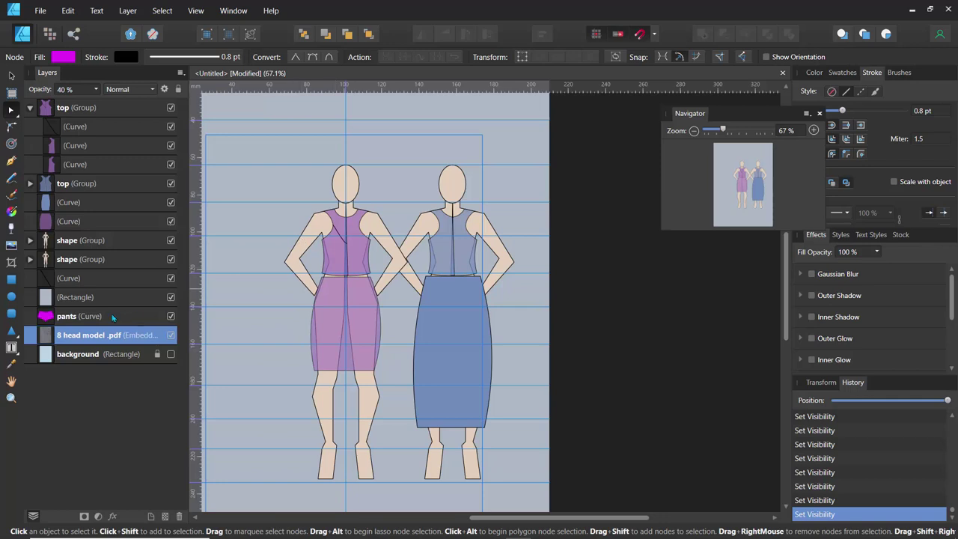
Step: Select the left croquis figure's body outline for node editing
click(79, 245)
click(67, 262)
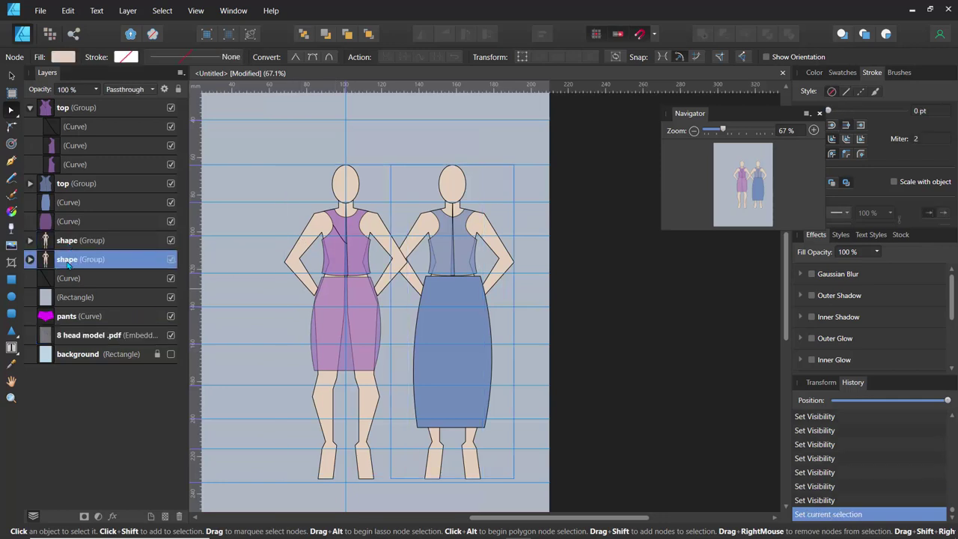
click(318, 217)
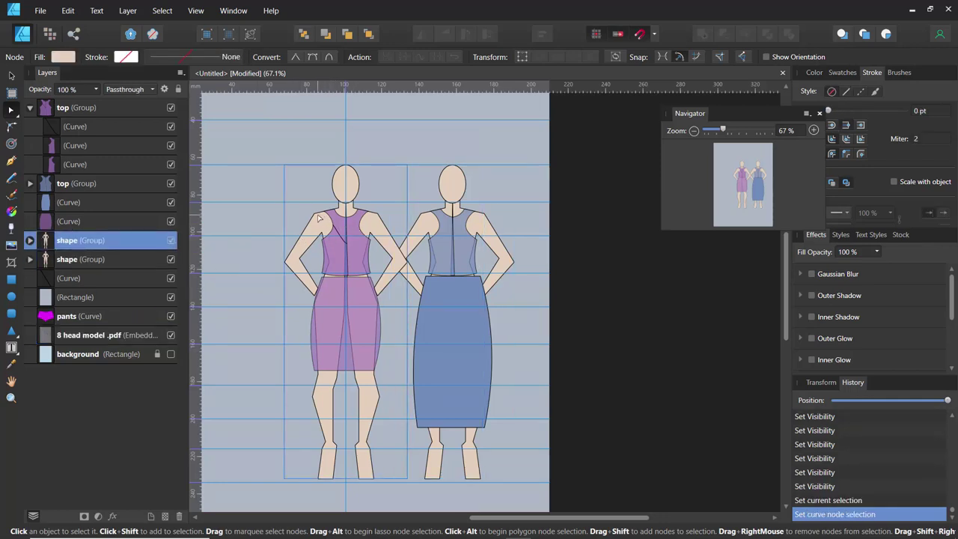
click(45, 258)
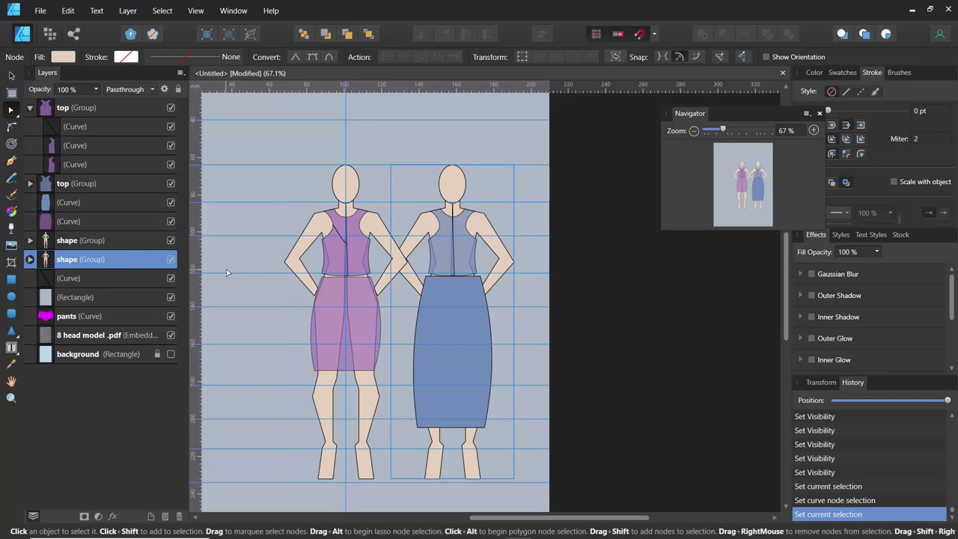
click(424, 219)
click(320, 216)
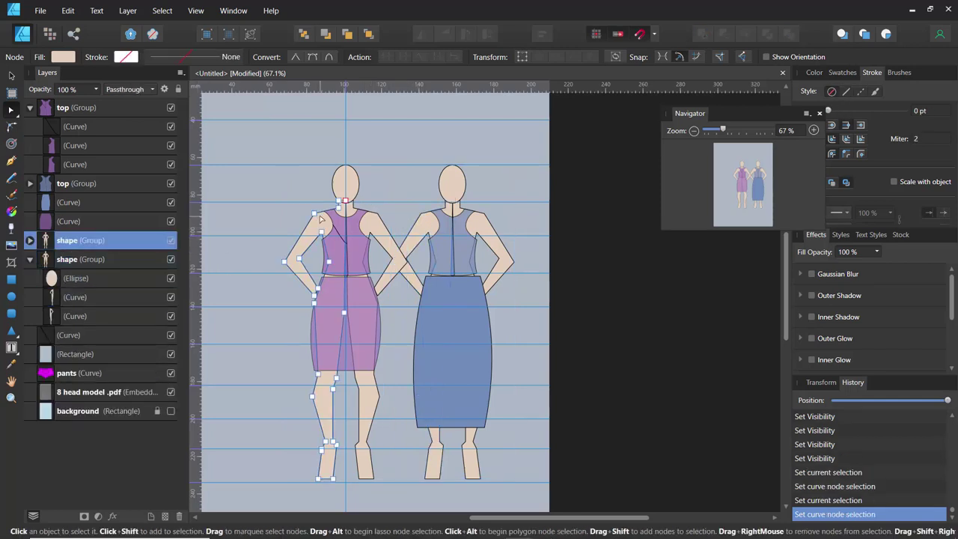
scroll(303, 211, up, 4)
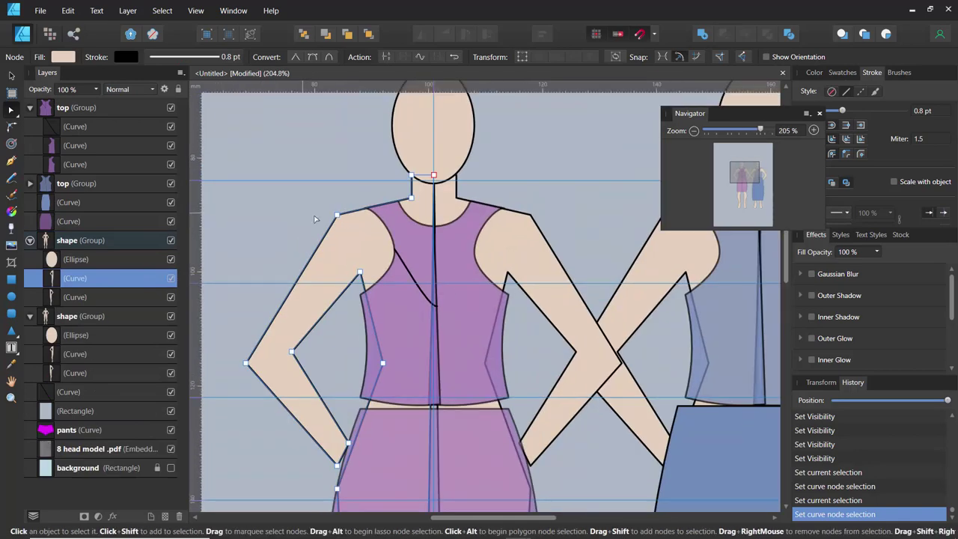
Step: Convert the arm's inner elbow node to a smooth node
click(337, 215)
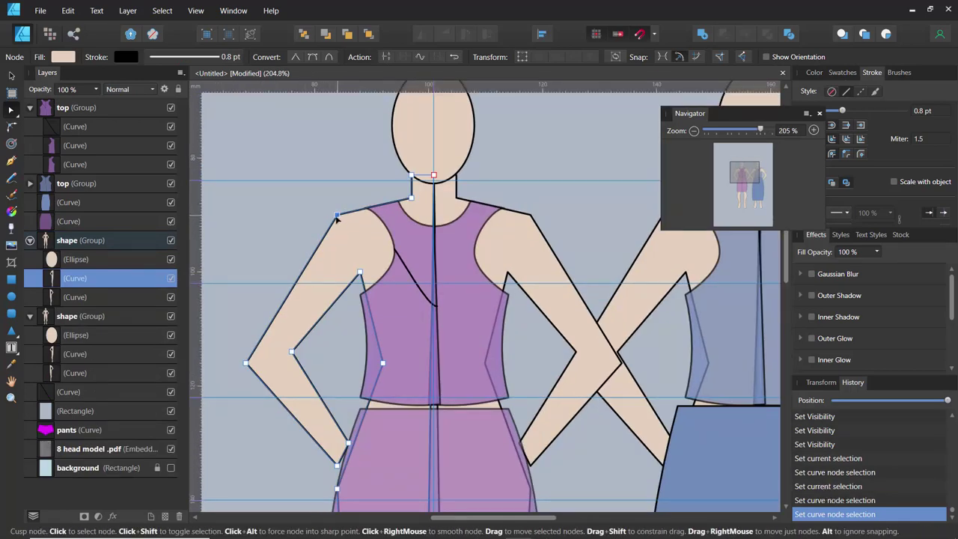
click(245, 362)
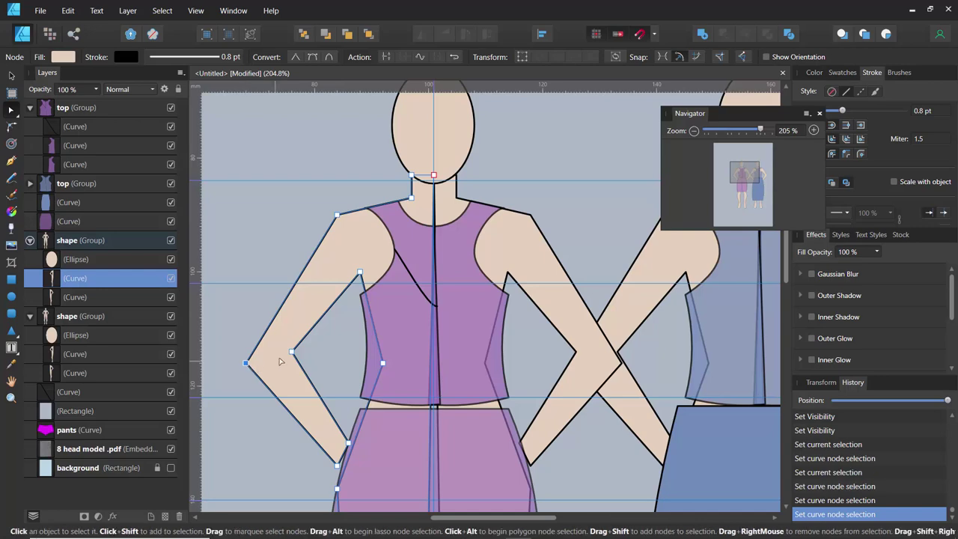
click(292, 352)
scroll(292, 352, up, 3)
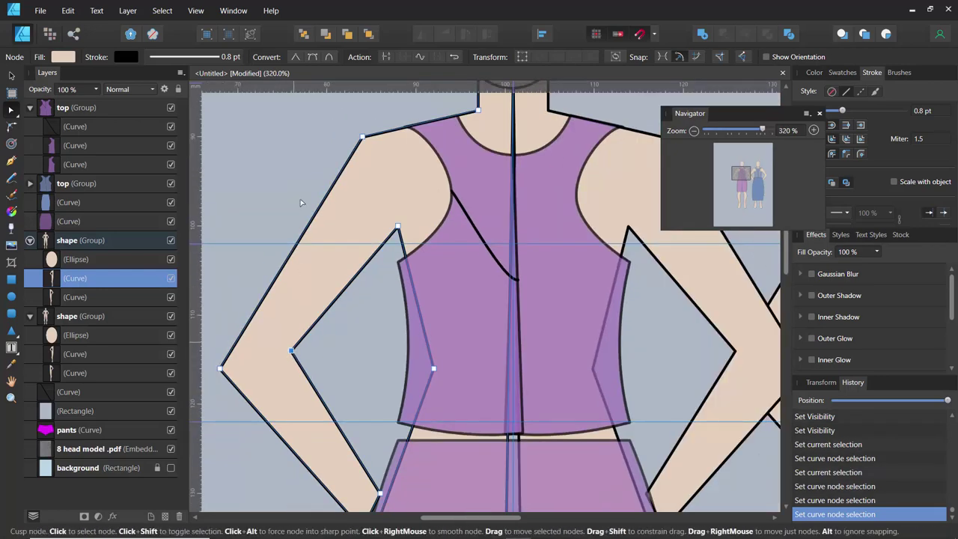
click(315, 59)
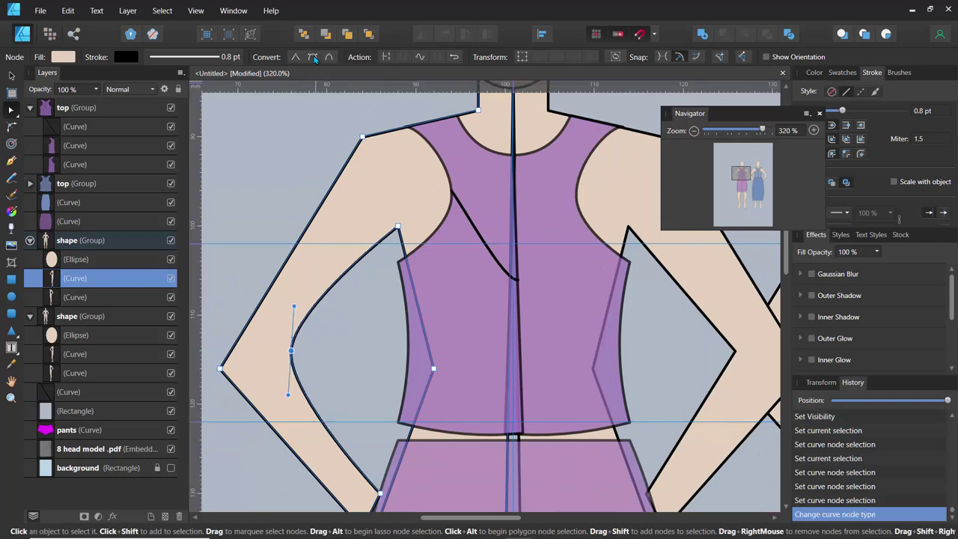
Step: Drag the elbow and lower-arm segments to reshape the inner arm into a gentle bend
scroll(357, 386, down, 3)
scroll(357, 386, up, 2)
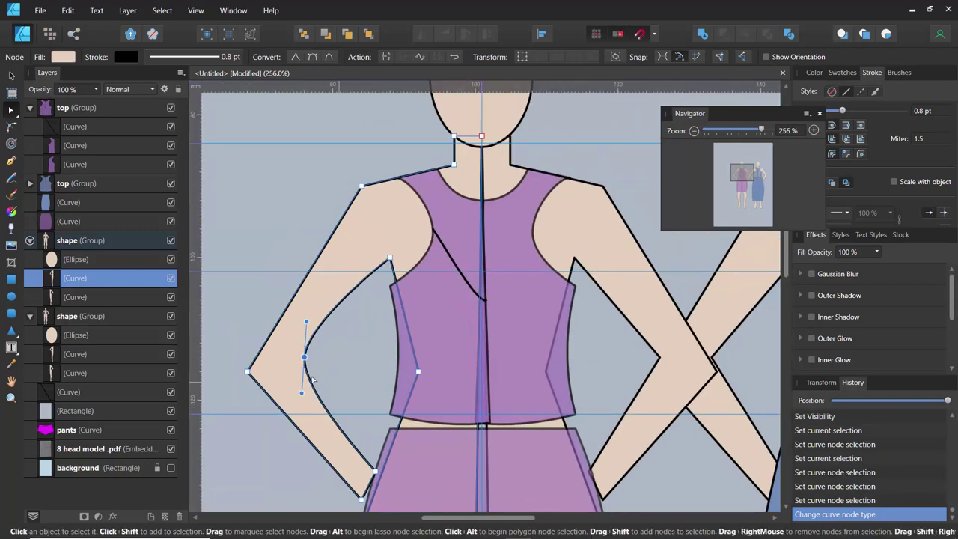
scroll(357, 386, down, 3)
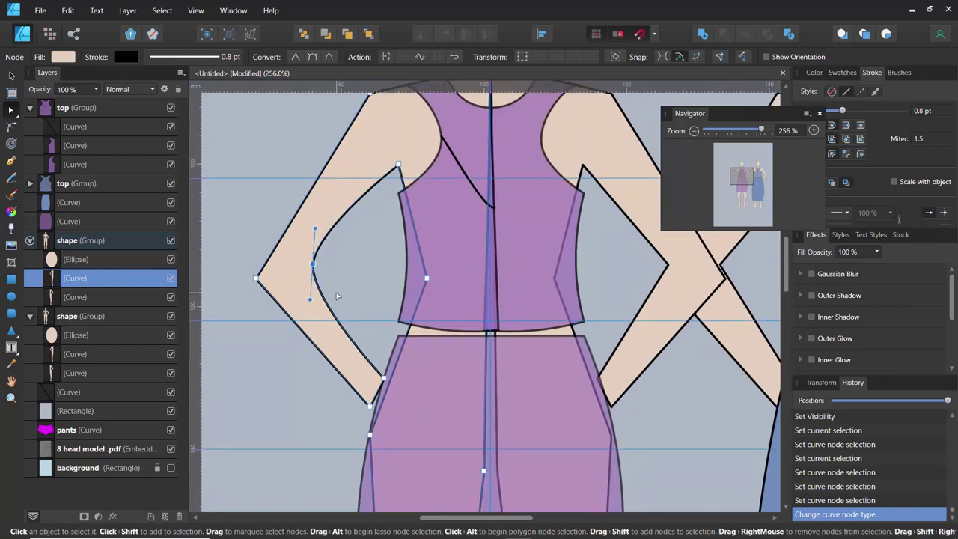
drag(310, 300, 306, 281)
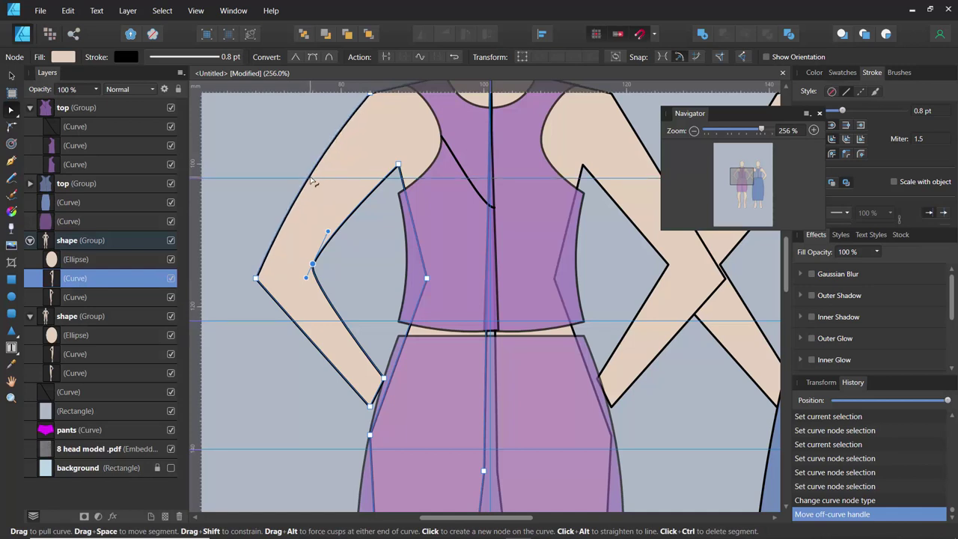
drag(311, 340, 313, 343)
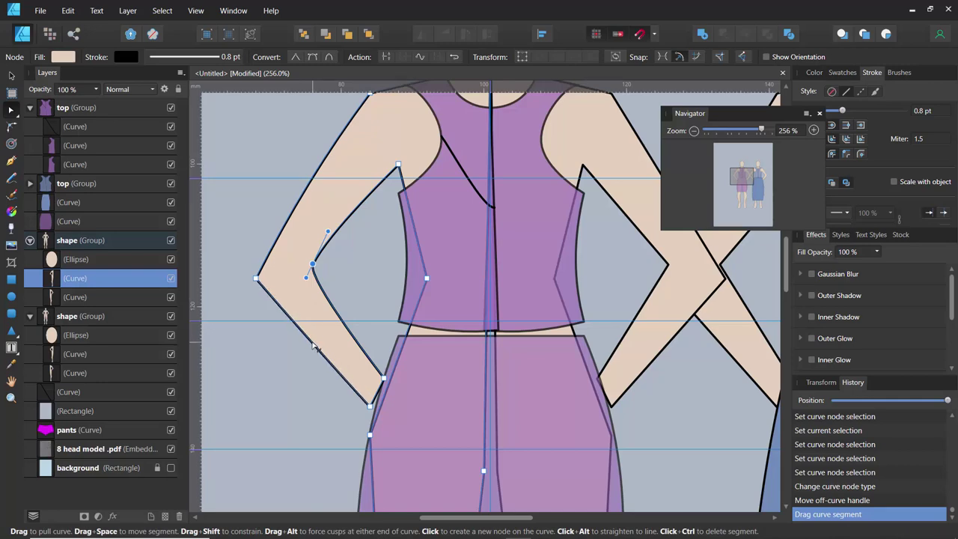
drag(314, 346, 315, 347)
scroll(314, 352, down, 4)
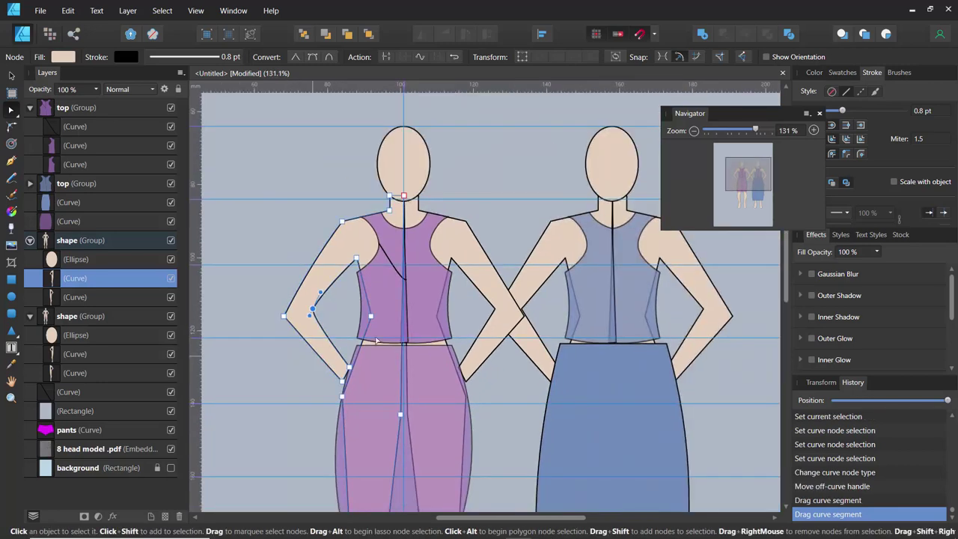
click(312, 225)
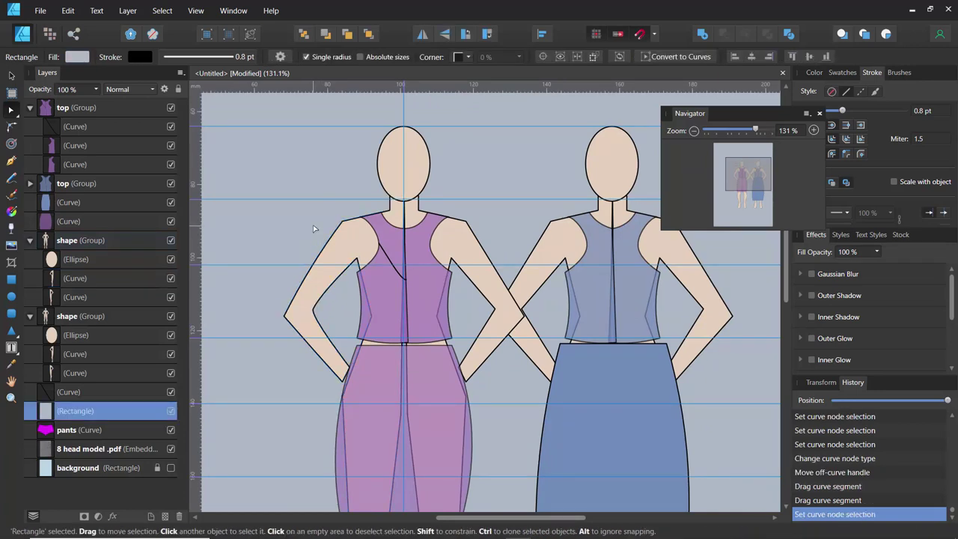